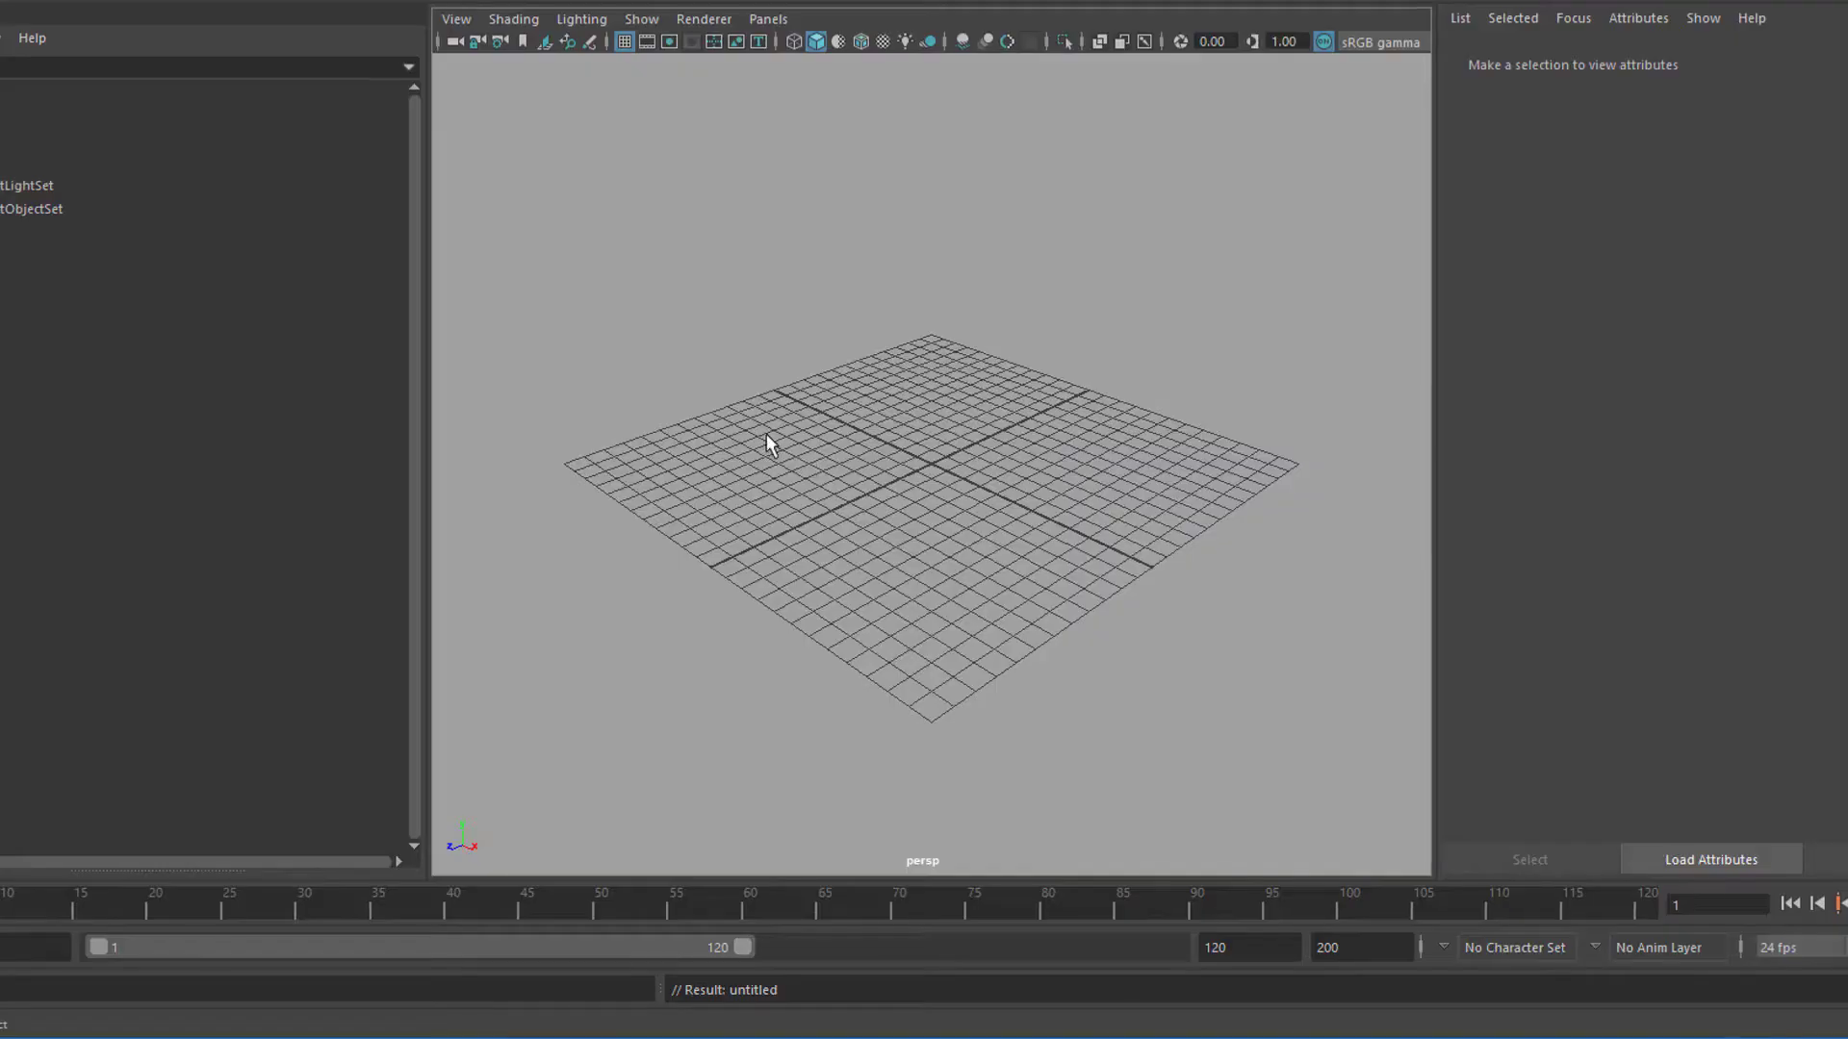
Import the walk1.ma motion capture example into the scene from the Content Browser and close the browser
left_click(294, 41)
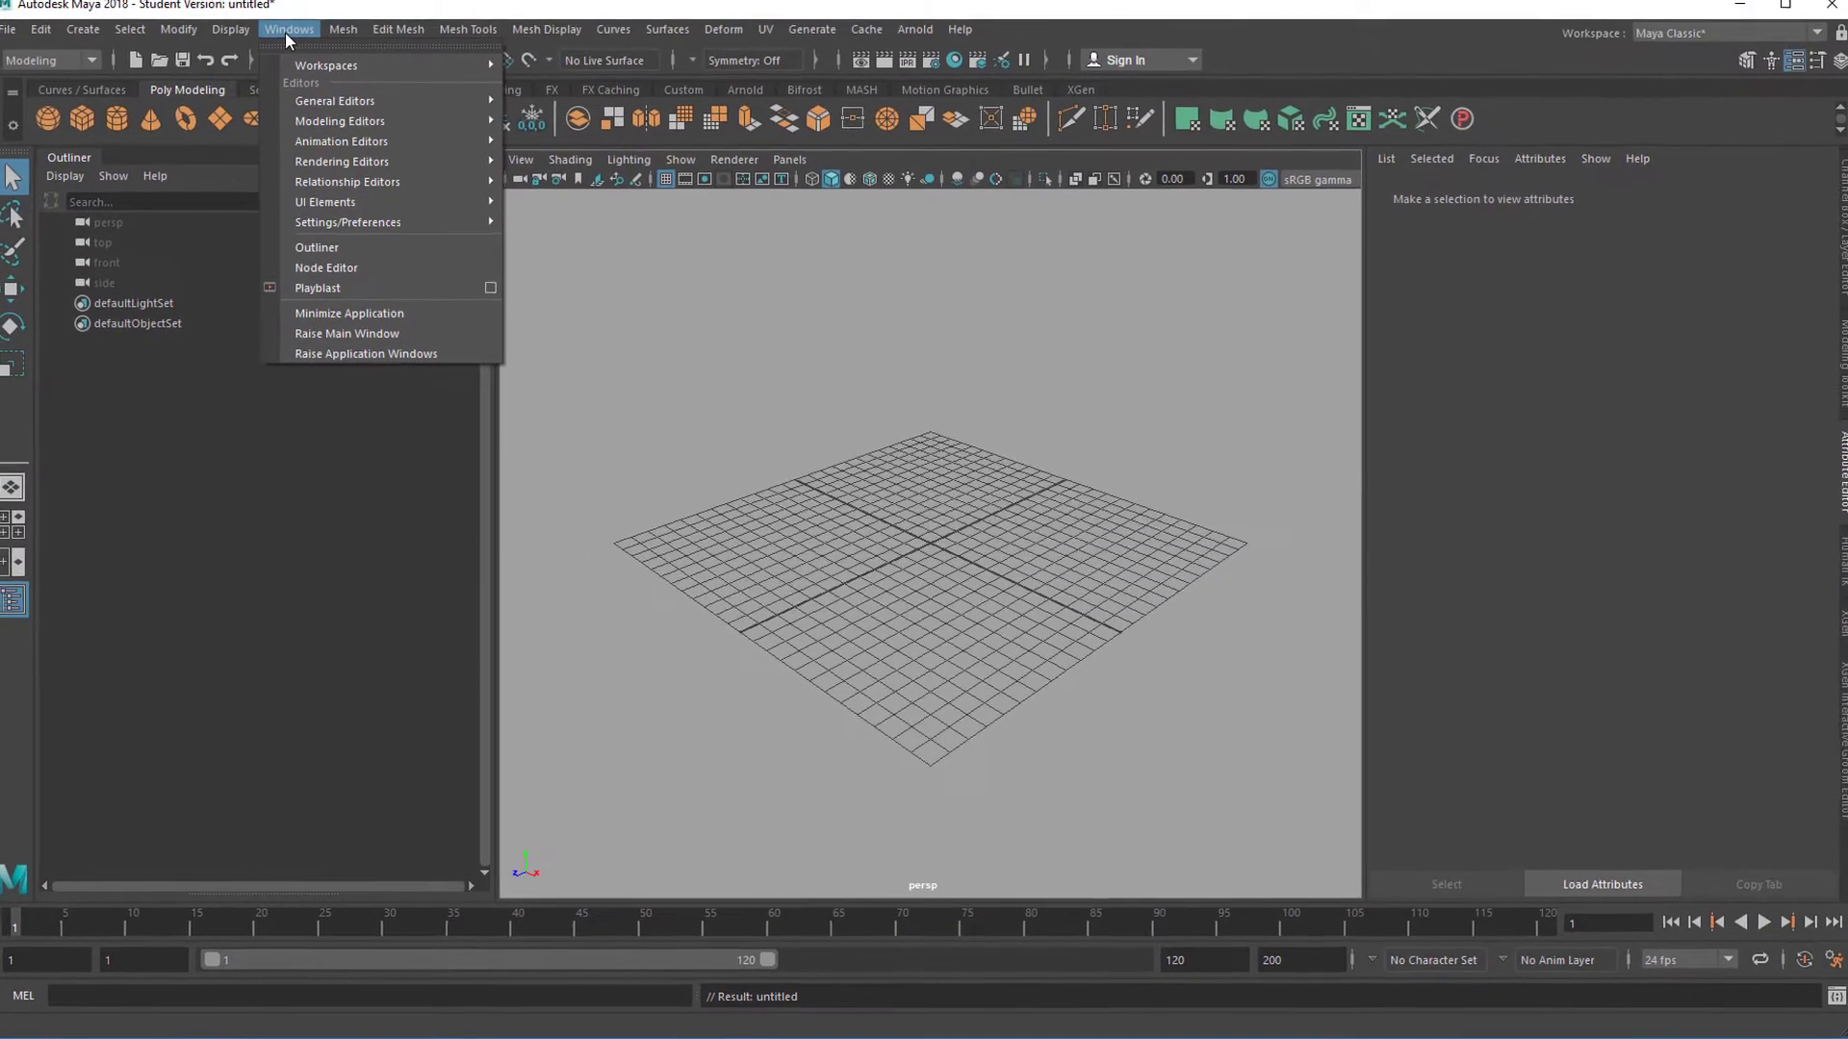
mouse_move(342, 129)
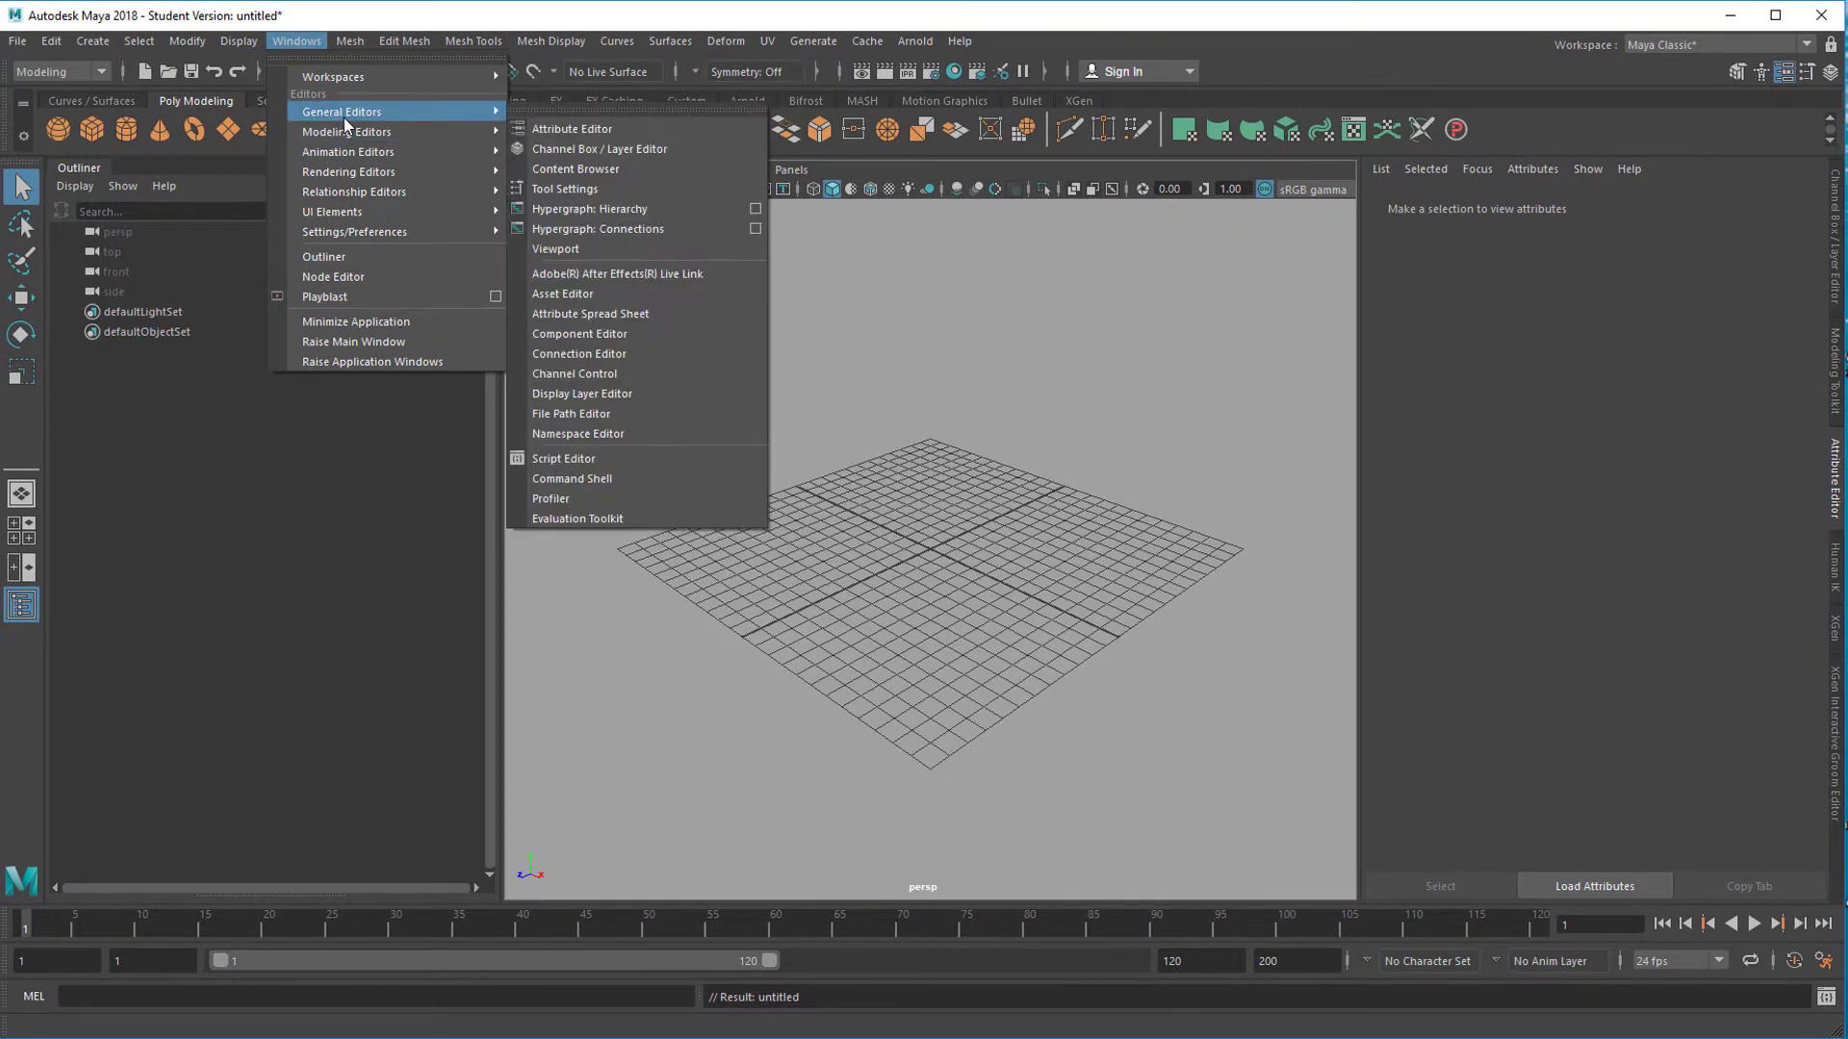
mouse_move(404, 112)
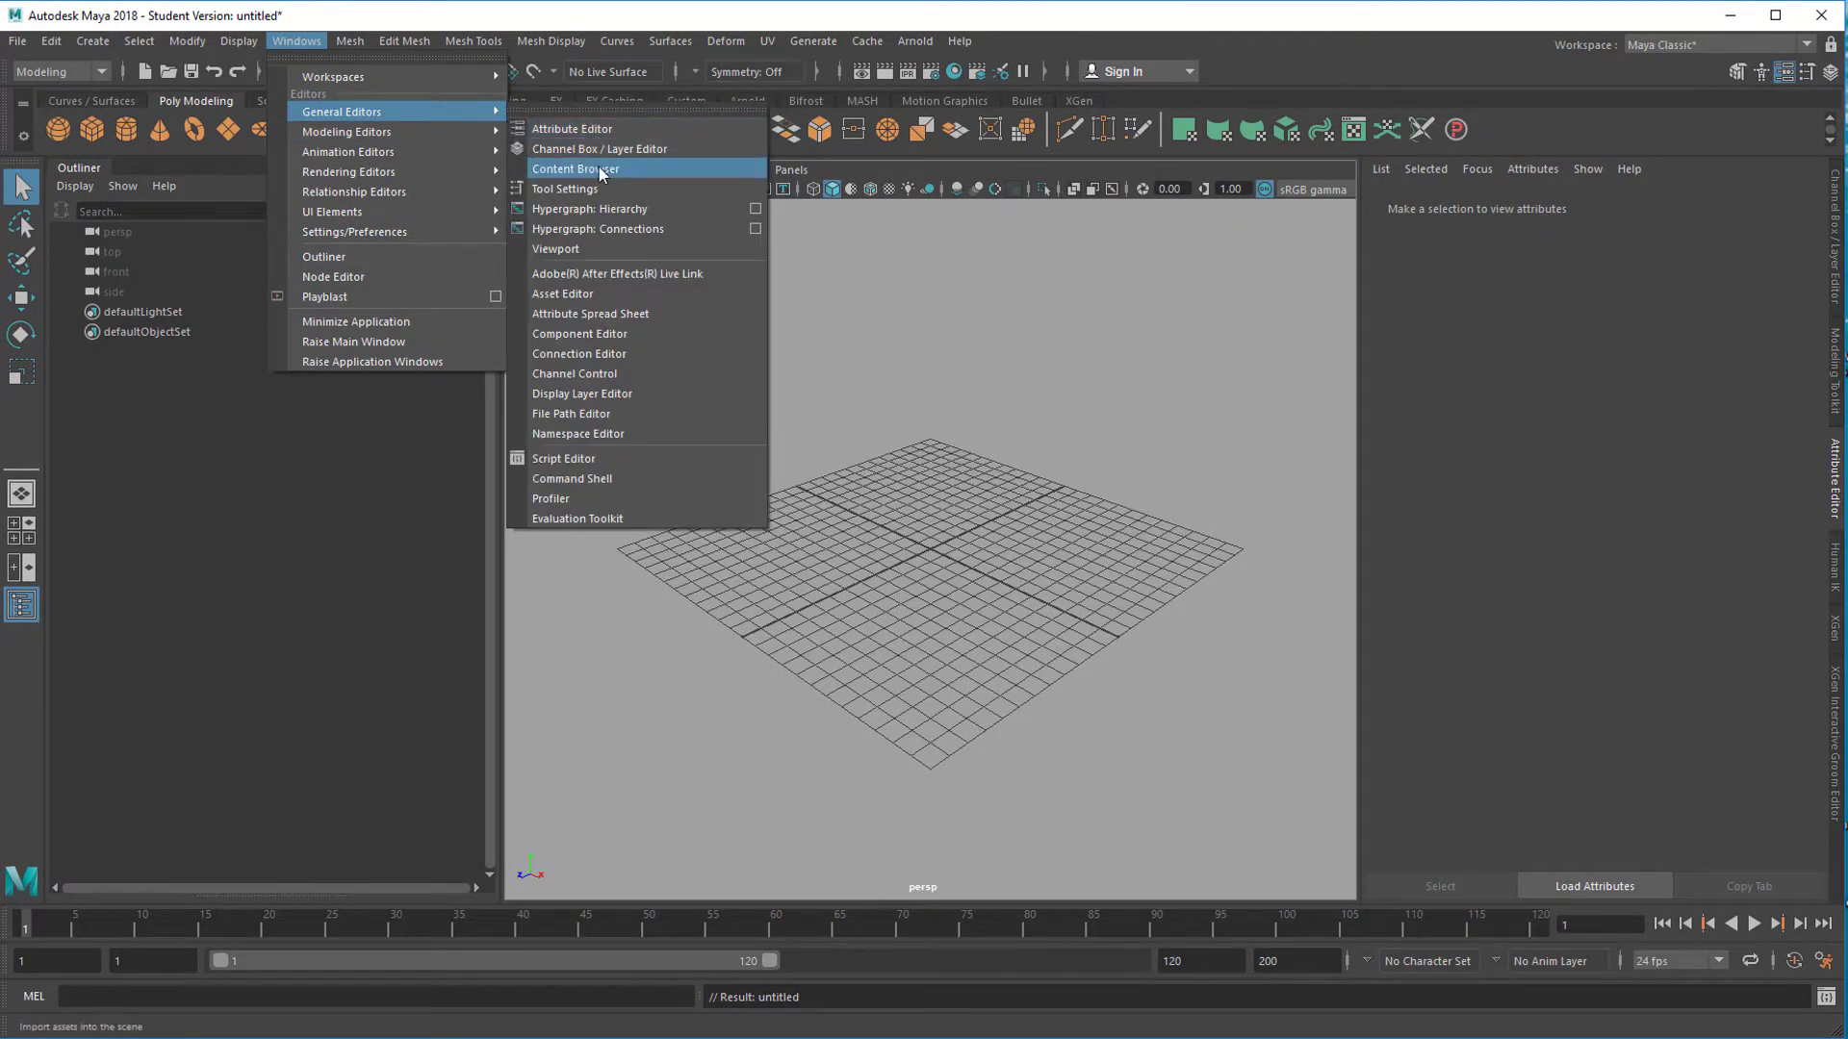
left_click(575, 169)
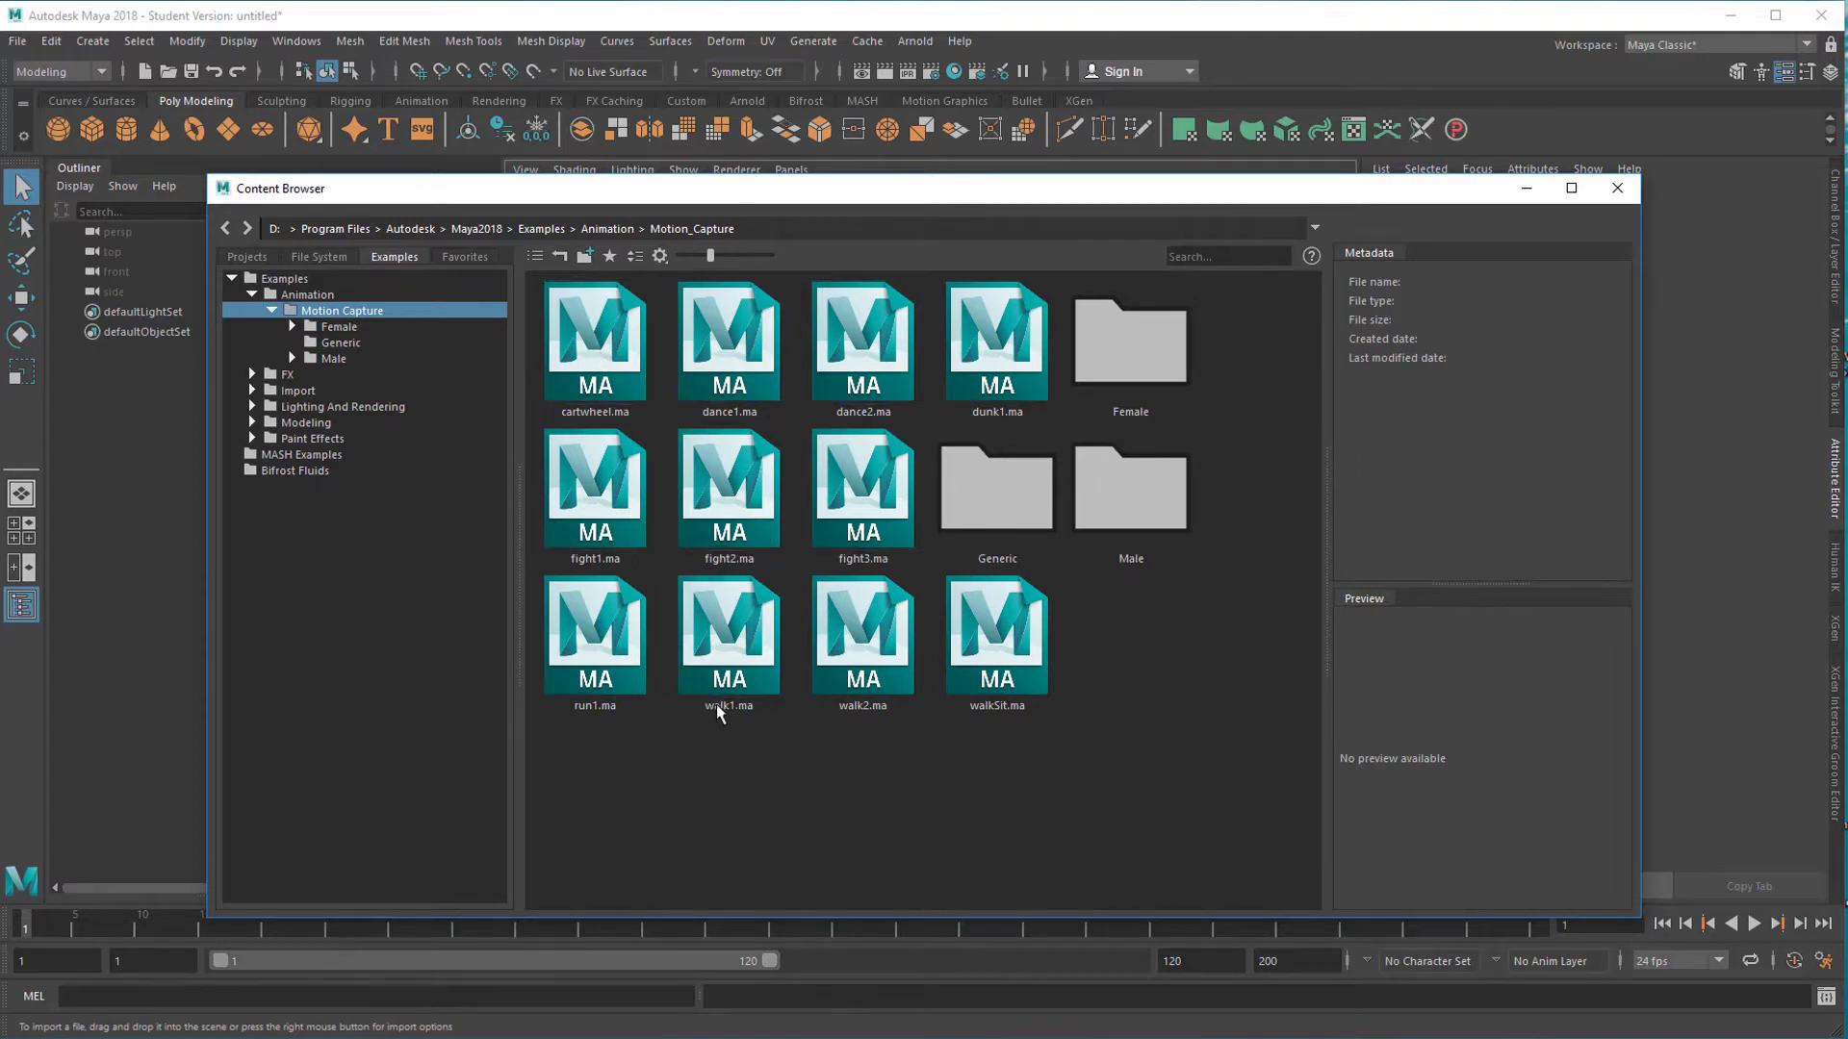
left_click(723, 660)
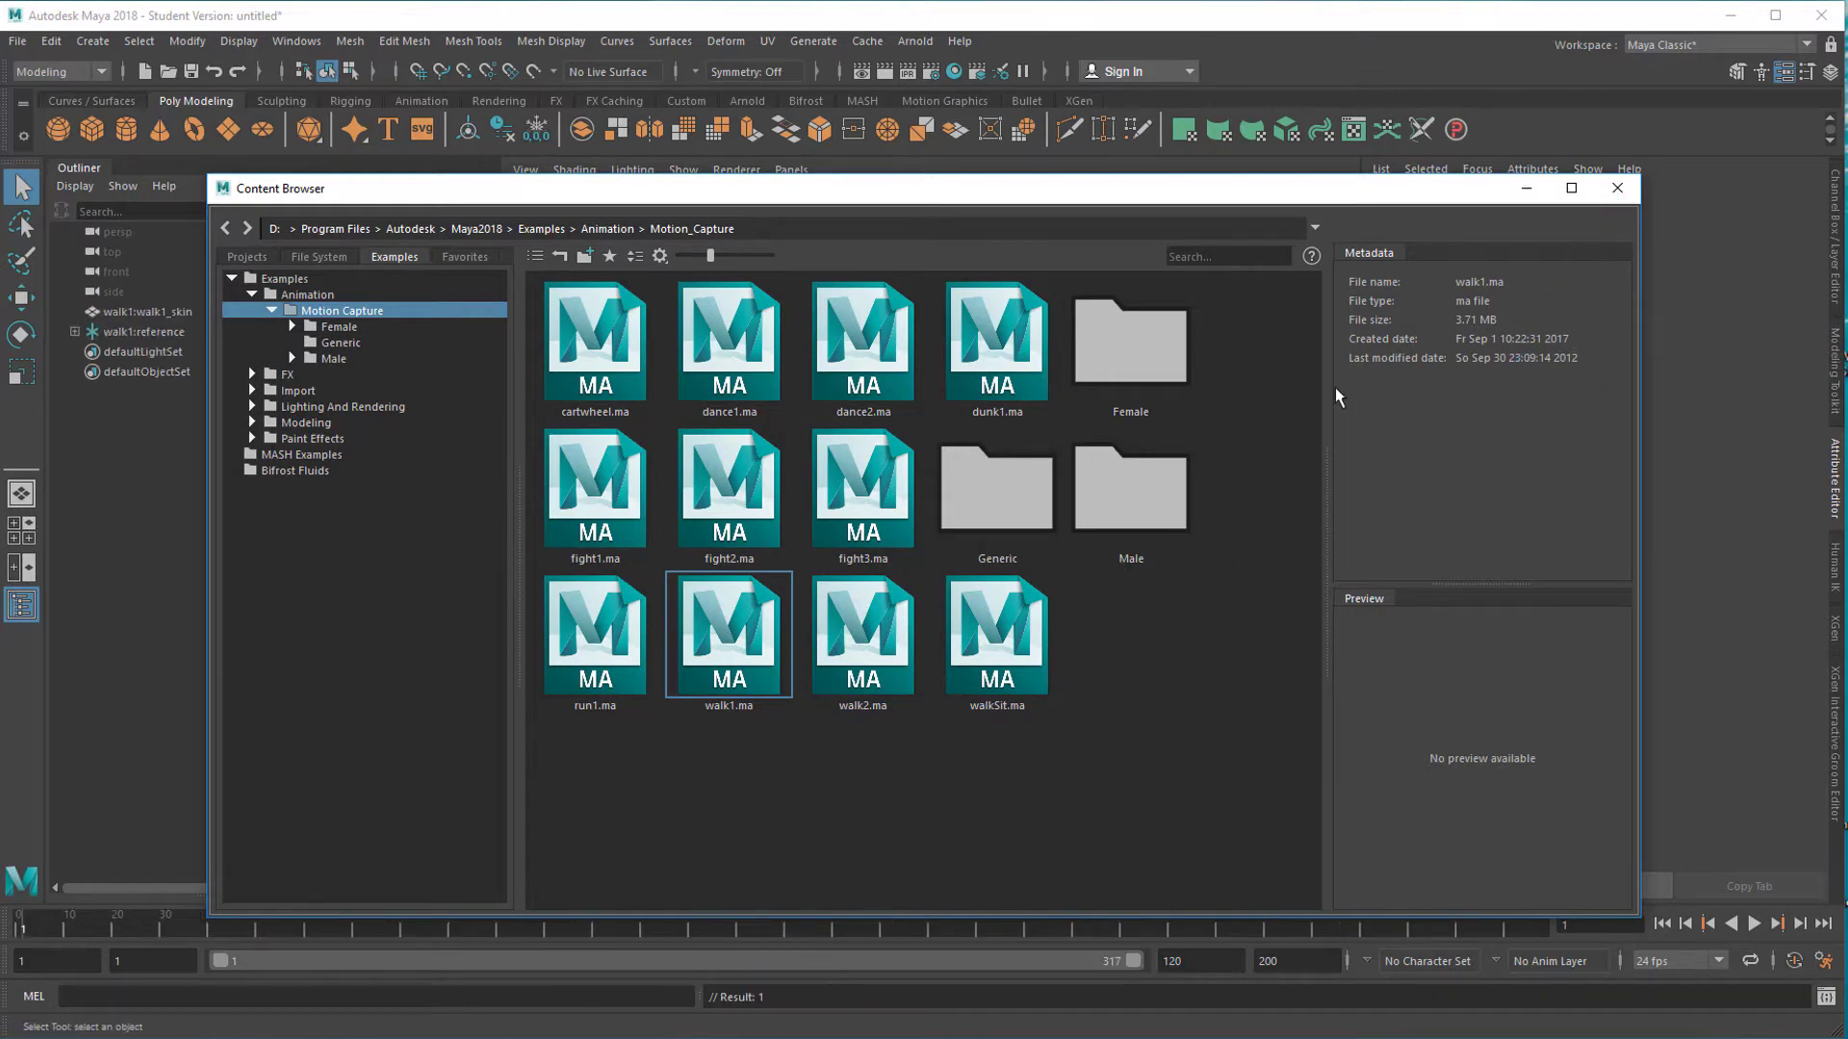
left_click(1617, 190)
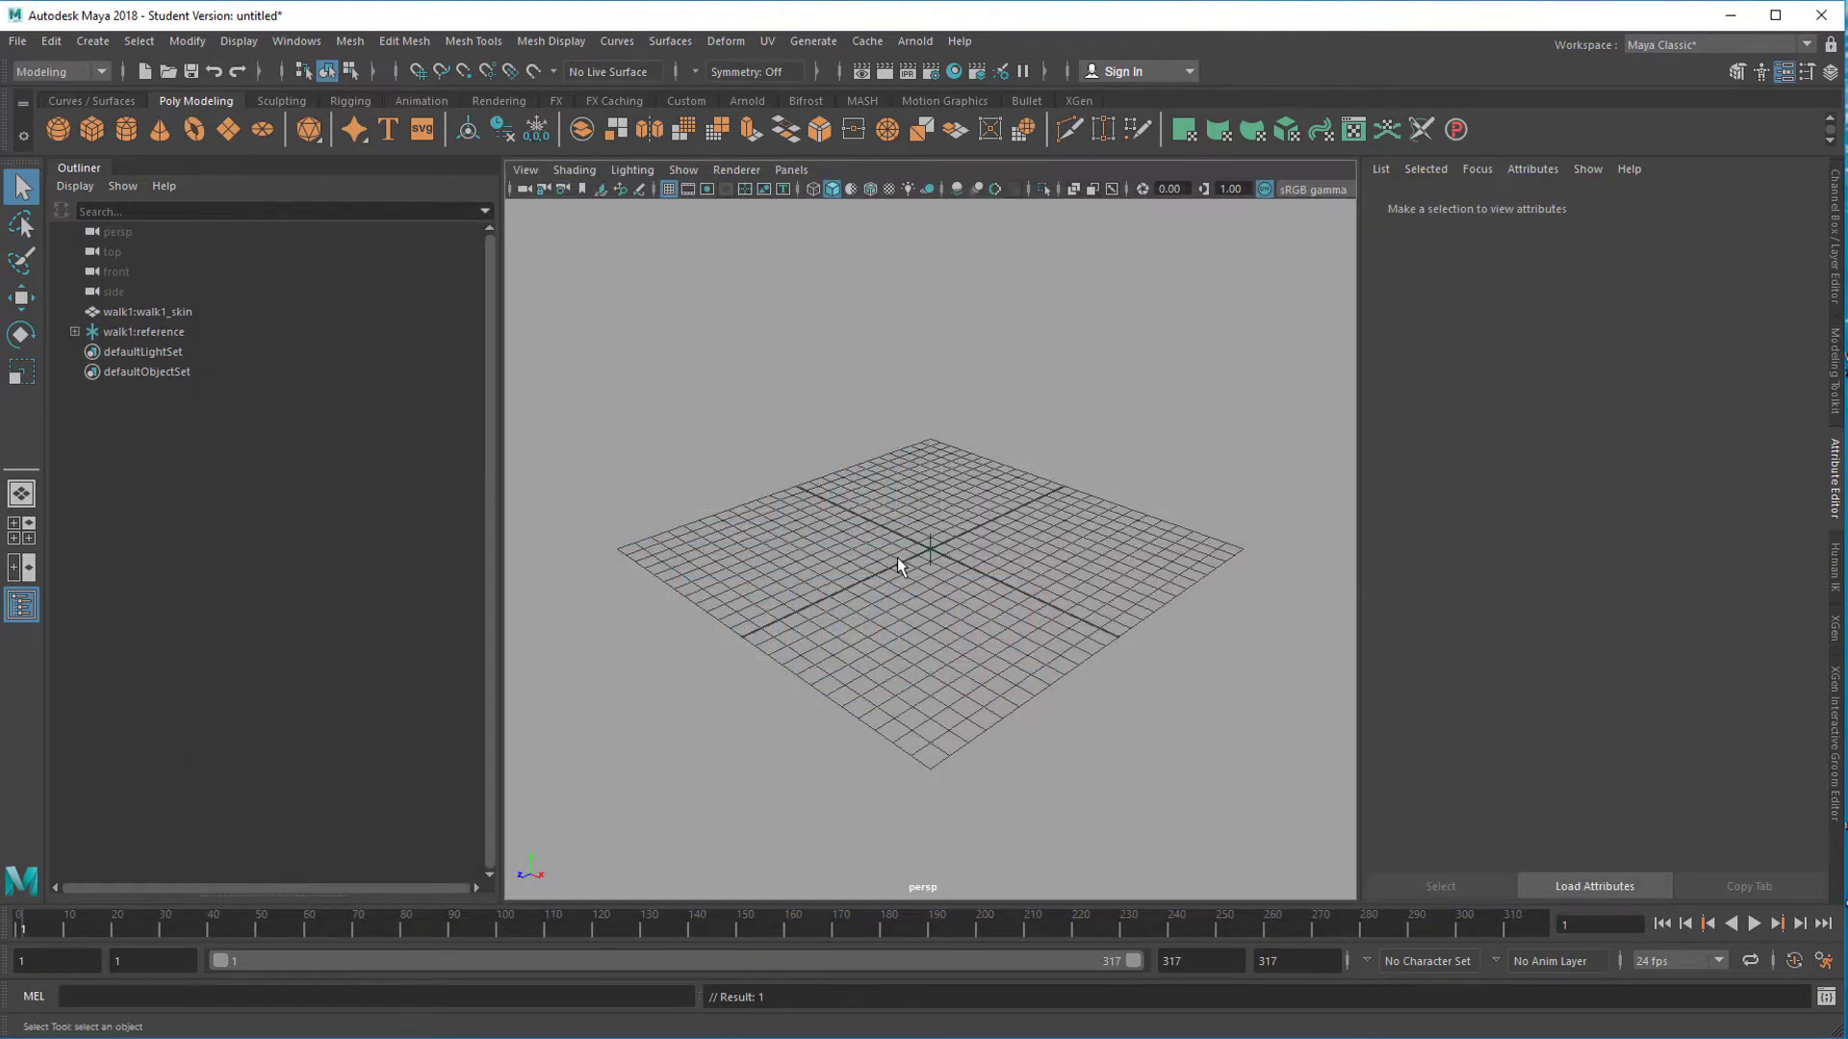
Frame the whole scene and play the imported walk animation, stopping it around frame 188
key("a")
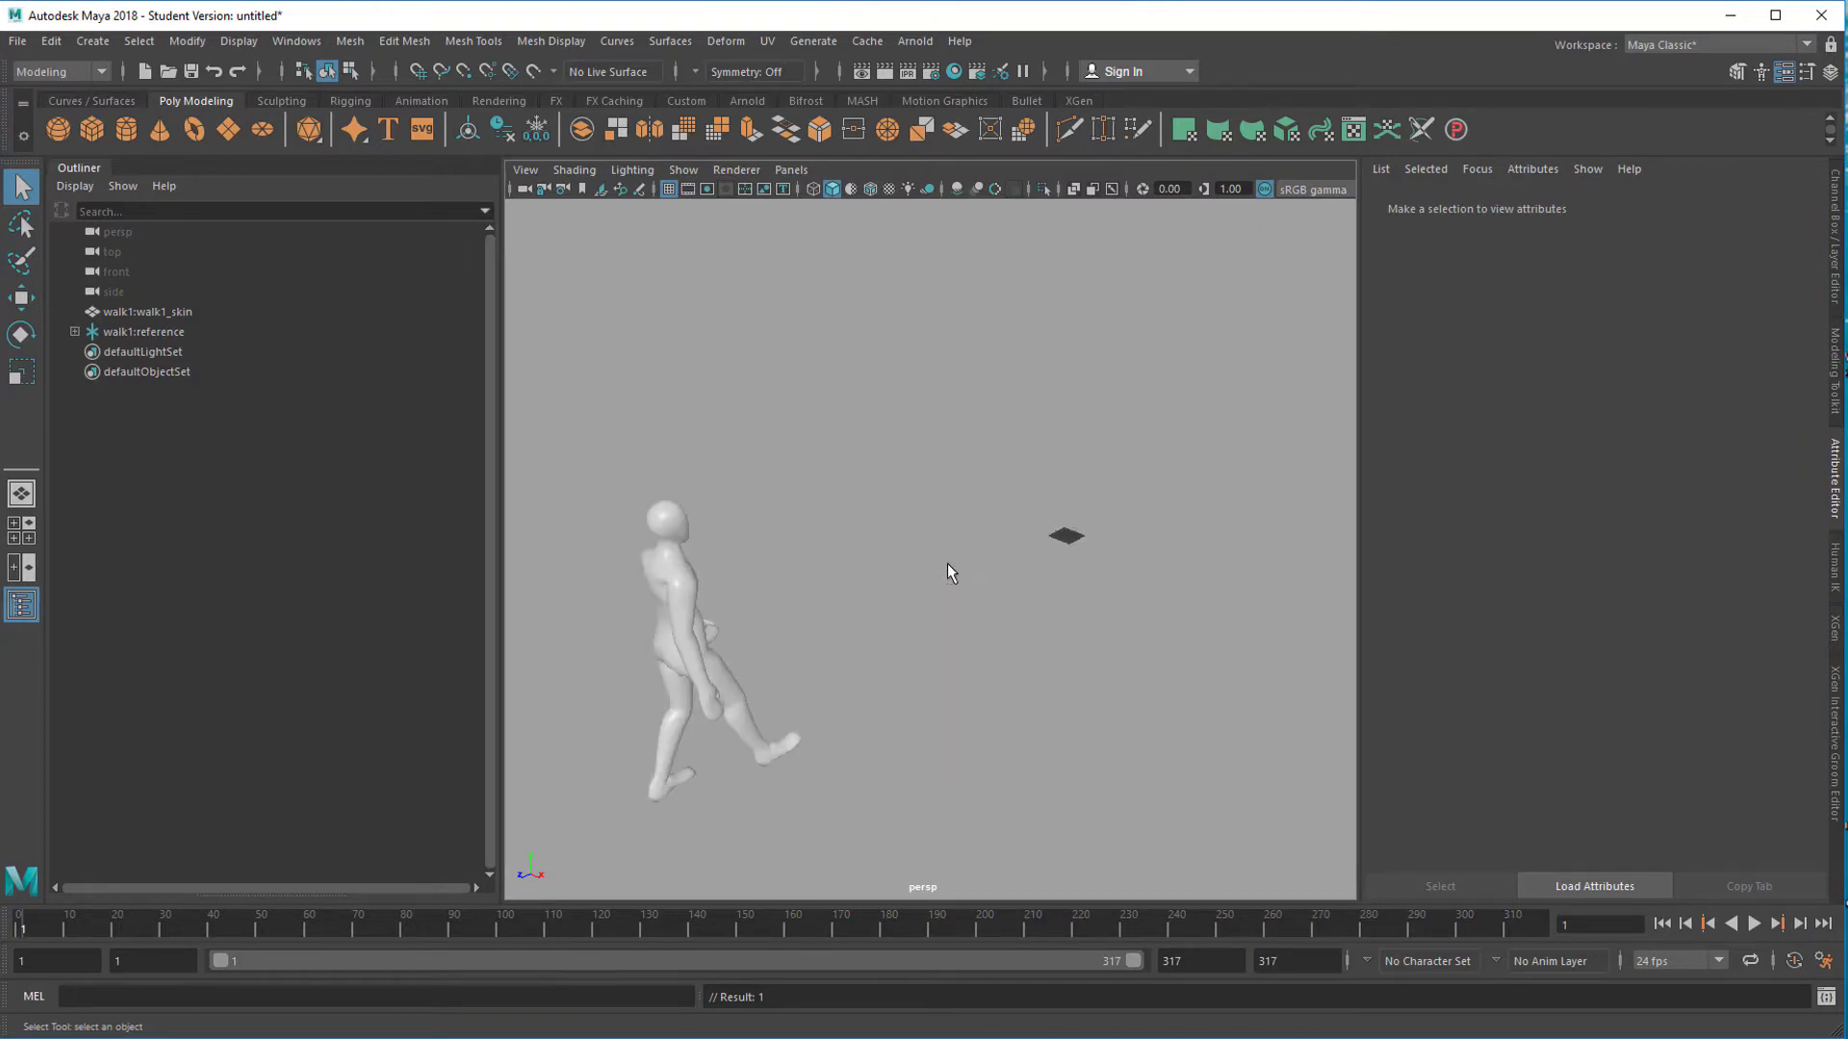
left_click(1749, 925)
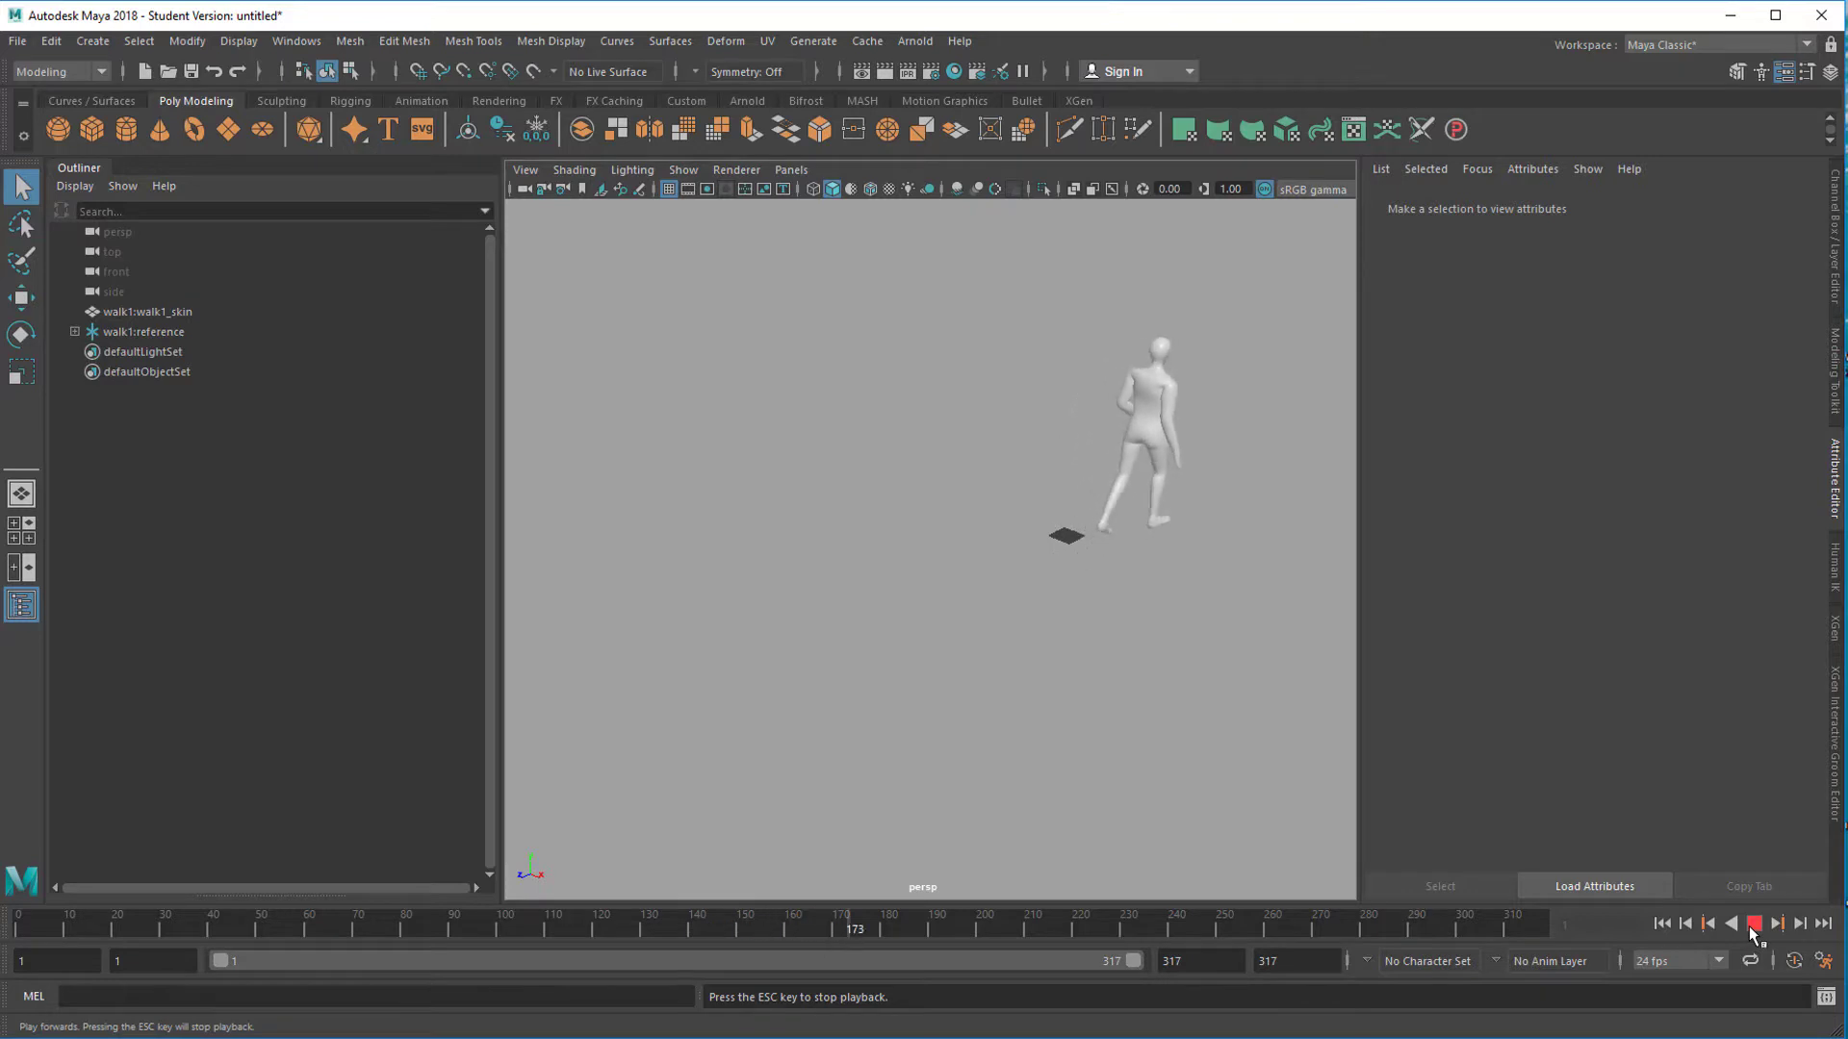
left_click(1753, 926)
left_click_drag(1068, 659, 916, 659, "alt")
Scale the walk1:reference locator down uniformly to about 0.06 so the figure fits the grid
left_click(979, 487)
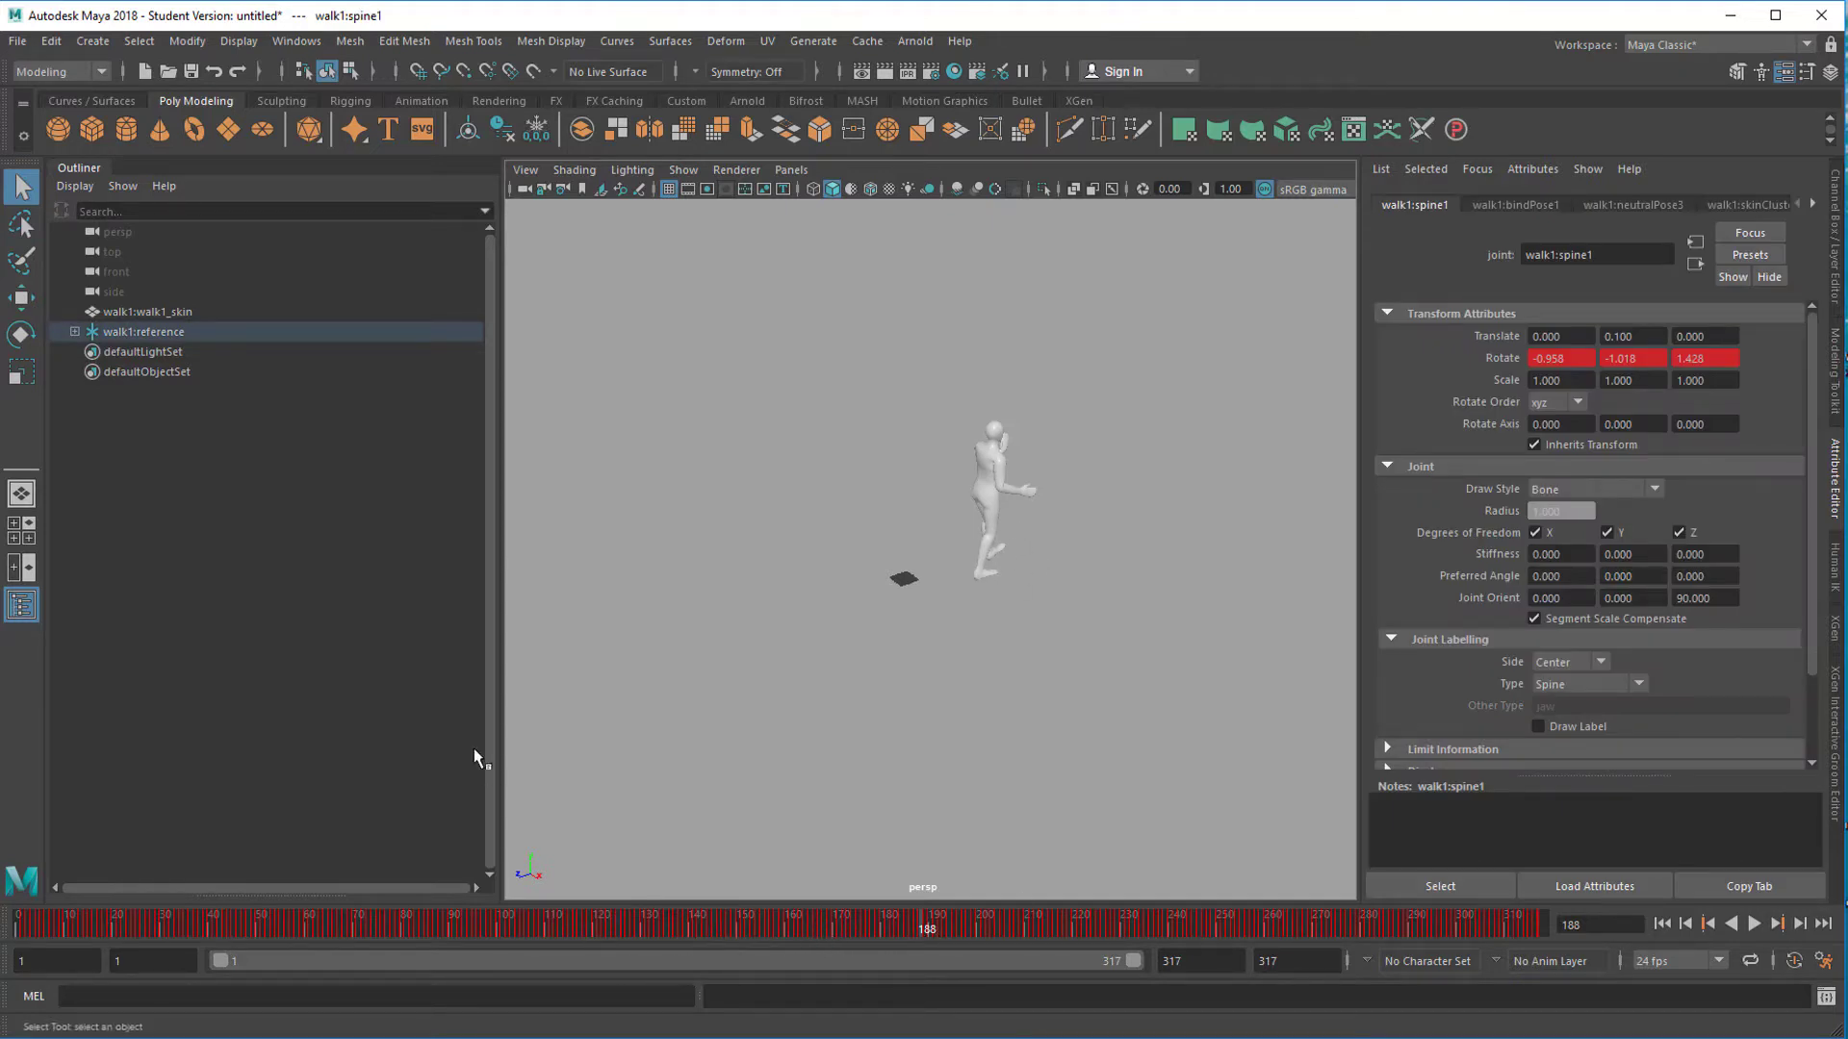
left_click(165, 313)
left_click(142, 333)
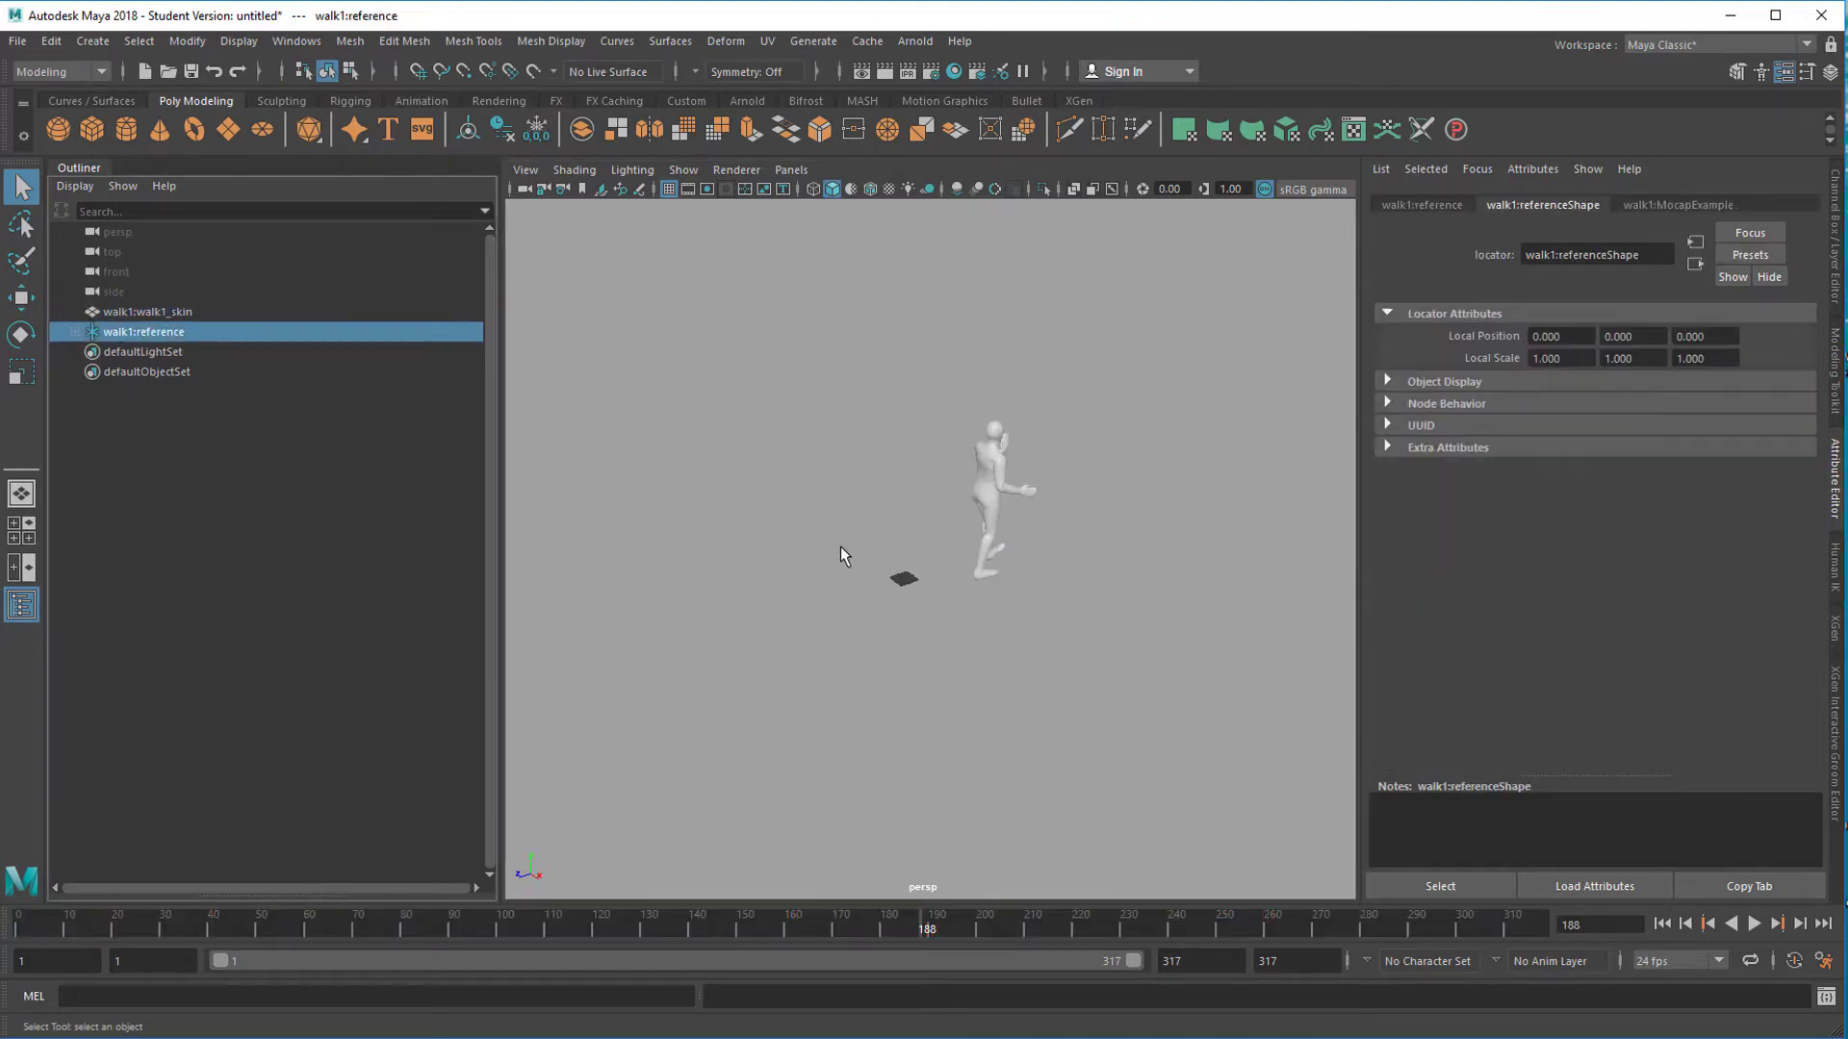
key("r")
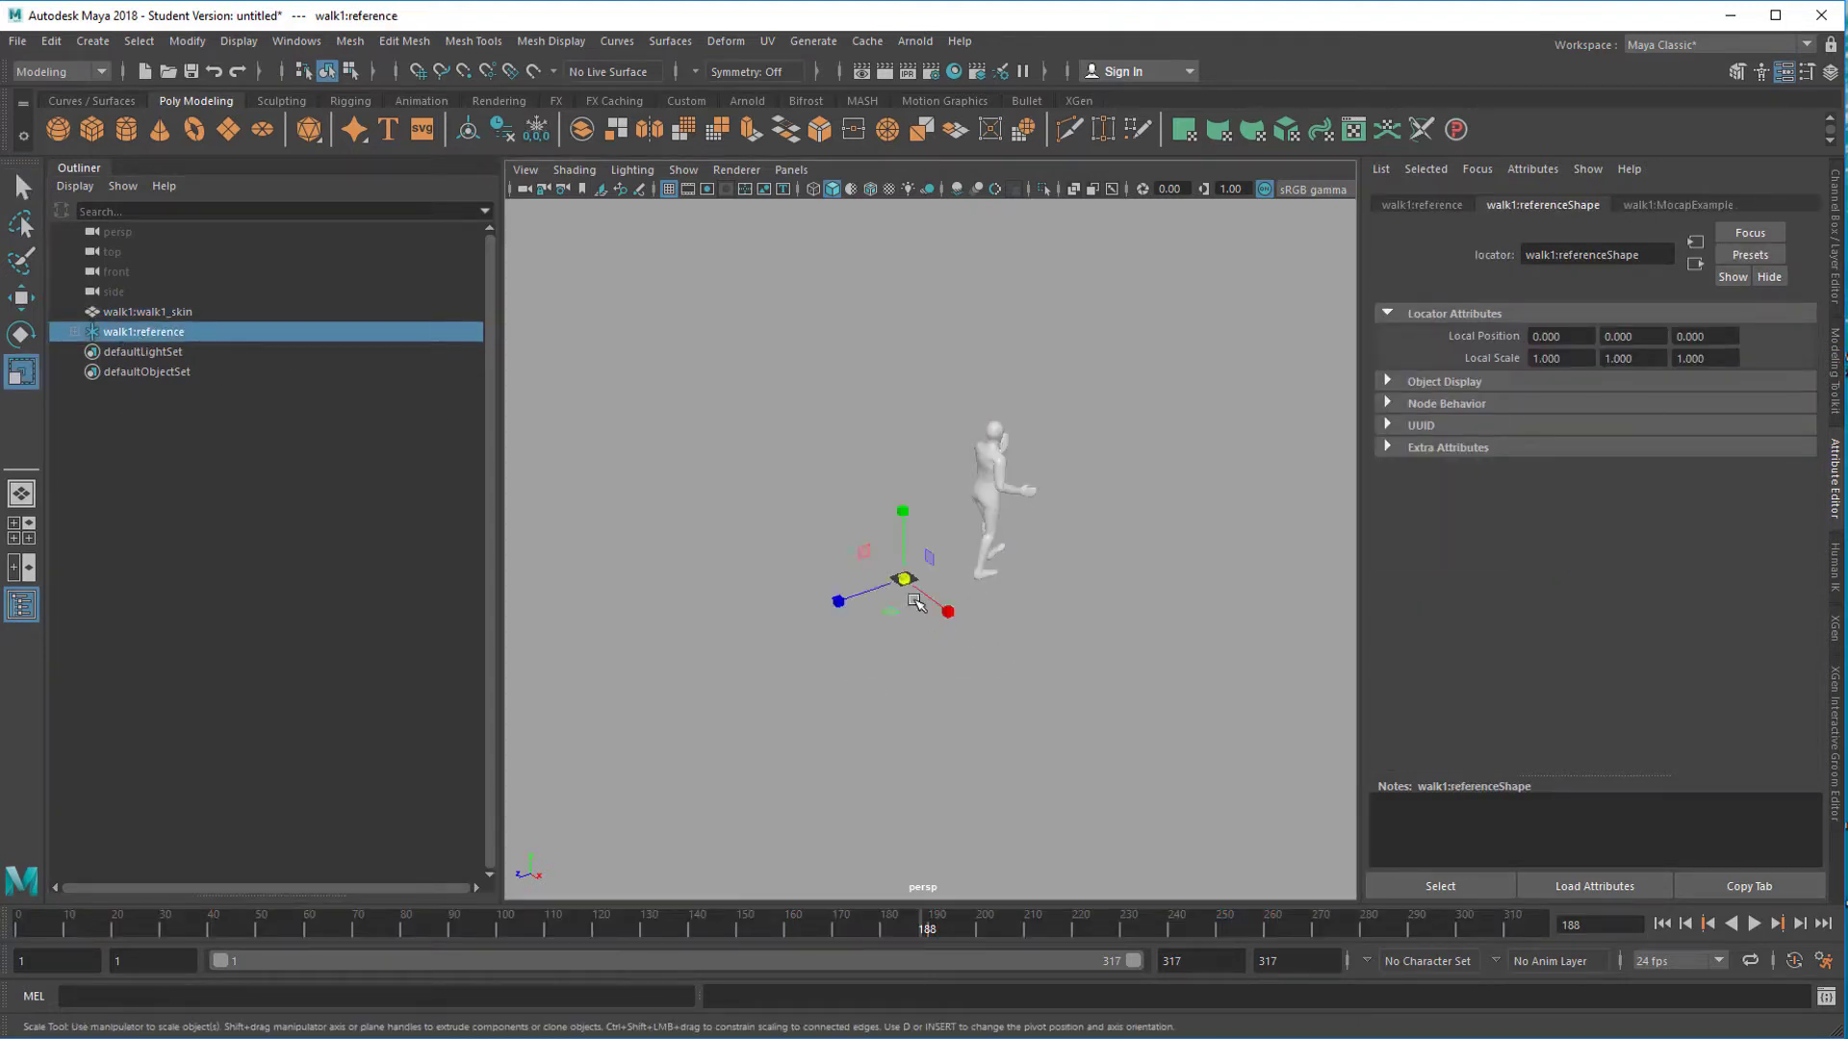
left_click_drag(902, 578, 625, 734)
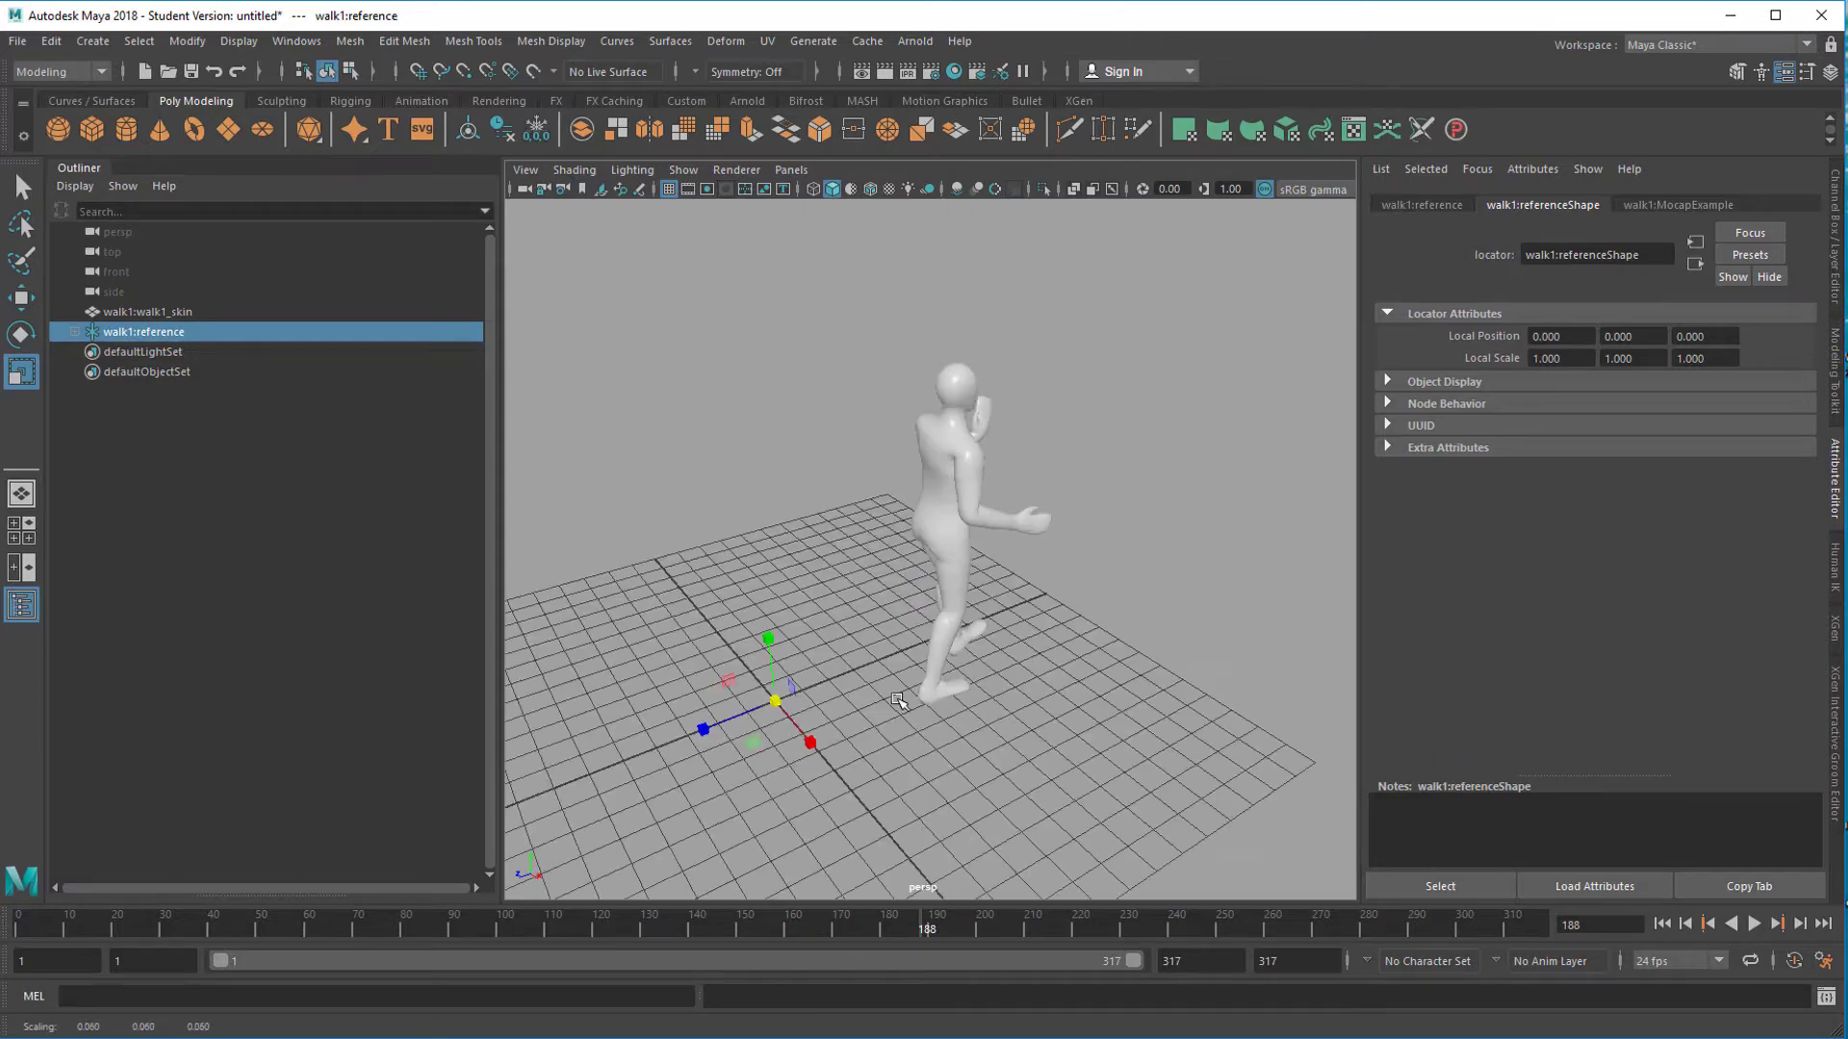
left_click_drag(1094, 693, 1010, 687, "alt")
left_click_drag(786, 681, 914, 693)
right_click_drag(1102, 703, 885, 716, "alt")
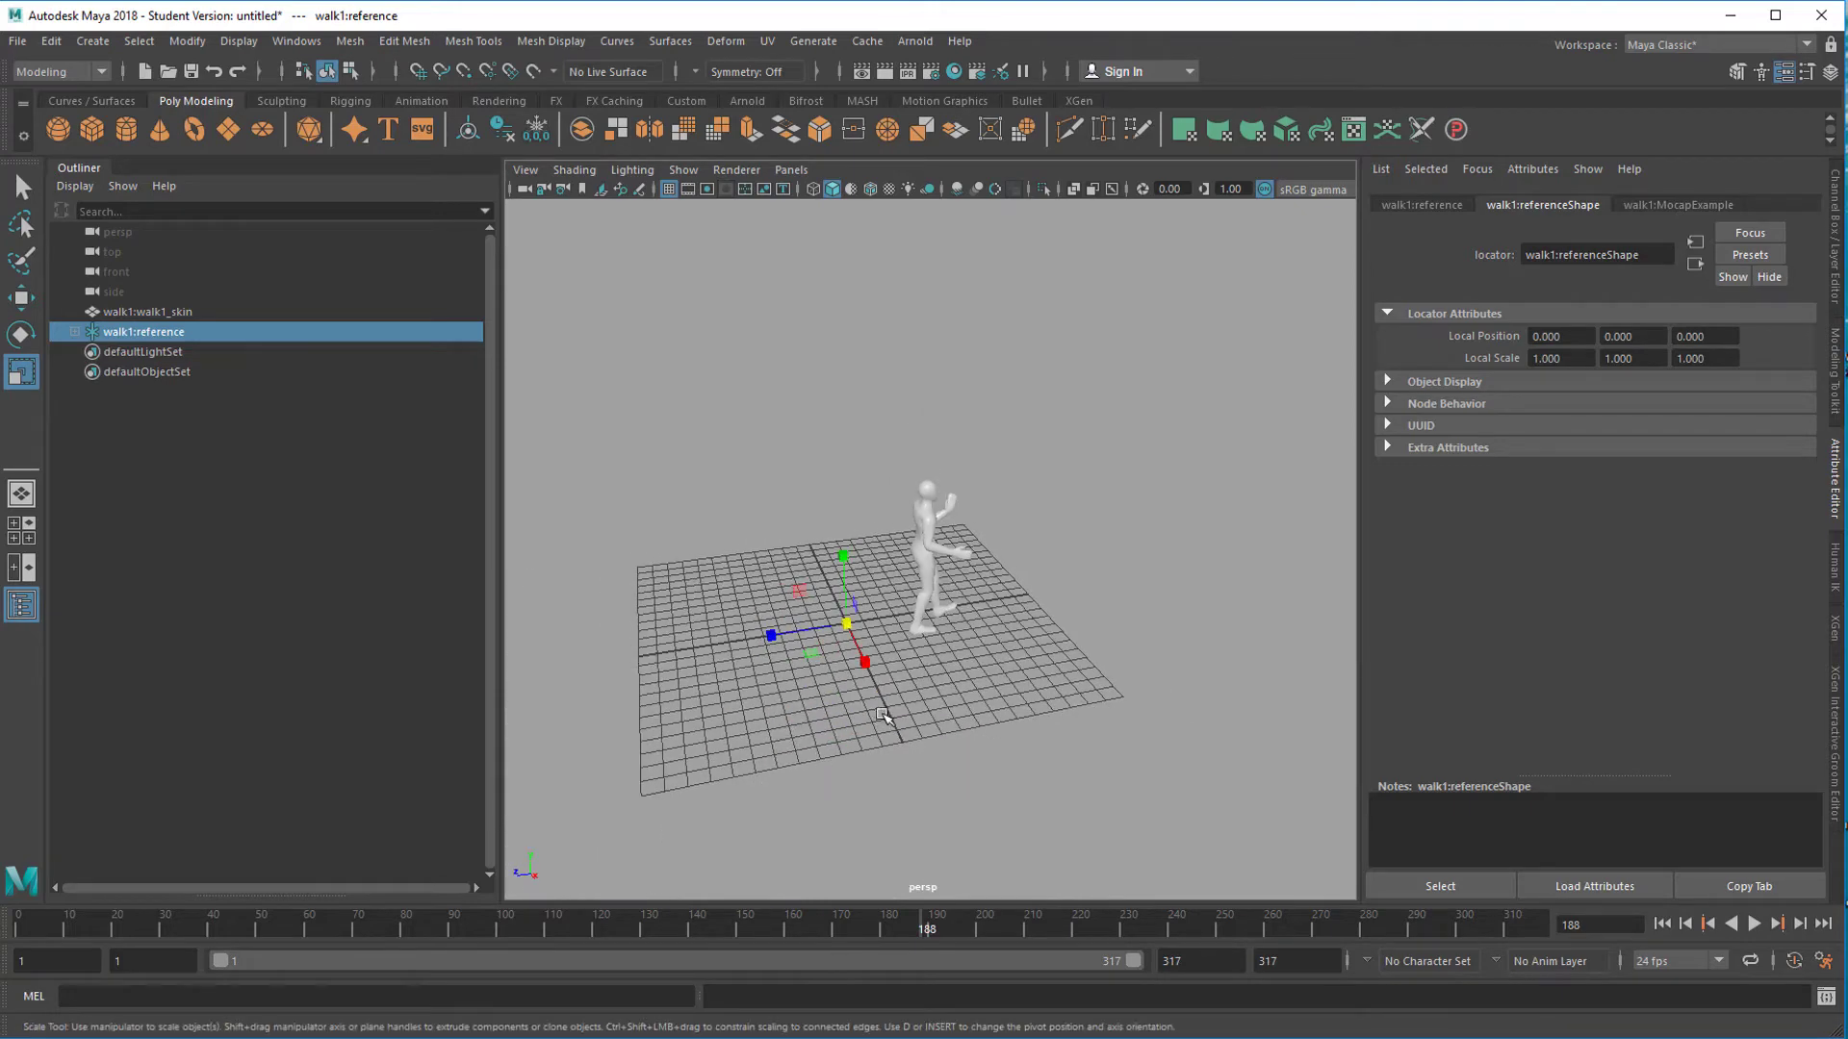
middle_click_drag(885, 716, 890, 699, "alt")
left_click_drag(890, 700, 856, 677, "alt")
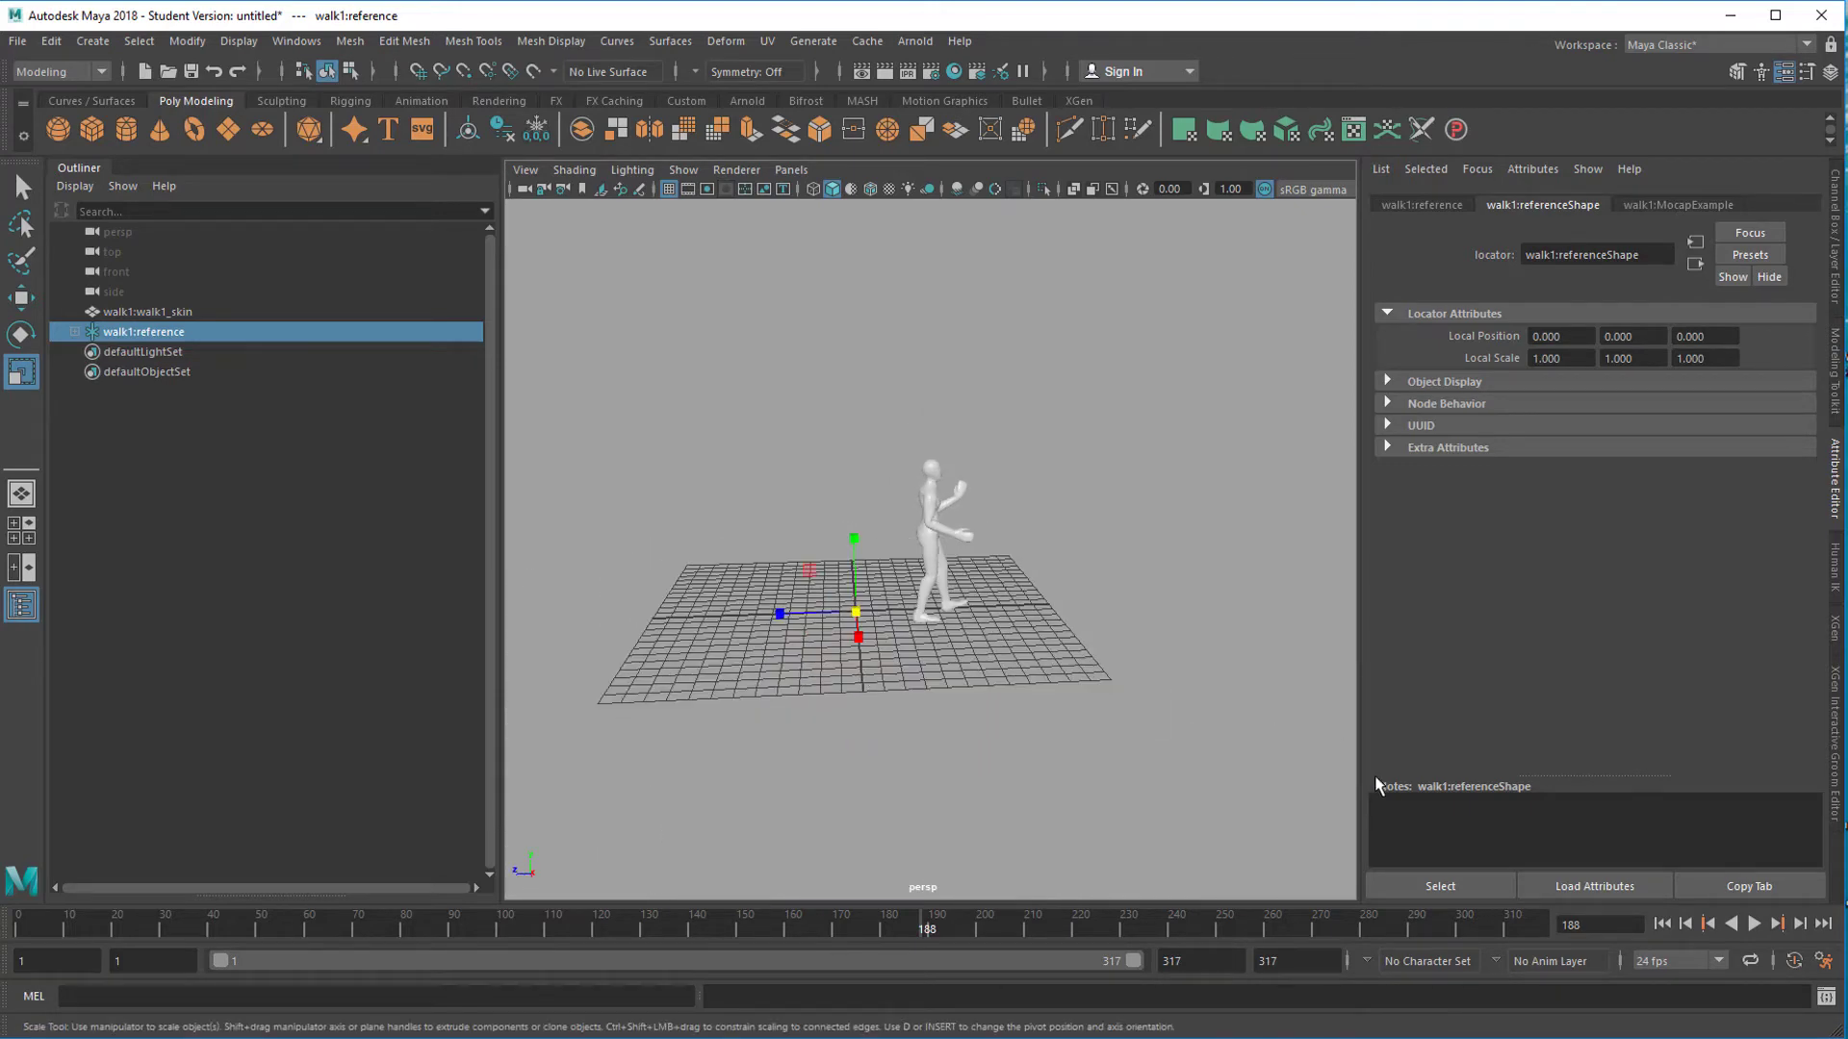
Return to the first frame and export only the walk1_skin mesh as an Alembic cache named walkAlembic, using the Time Slider range
left_click(1662, 924)
scroll(940, 520, "down", 3)
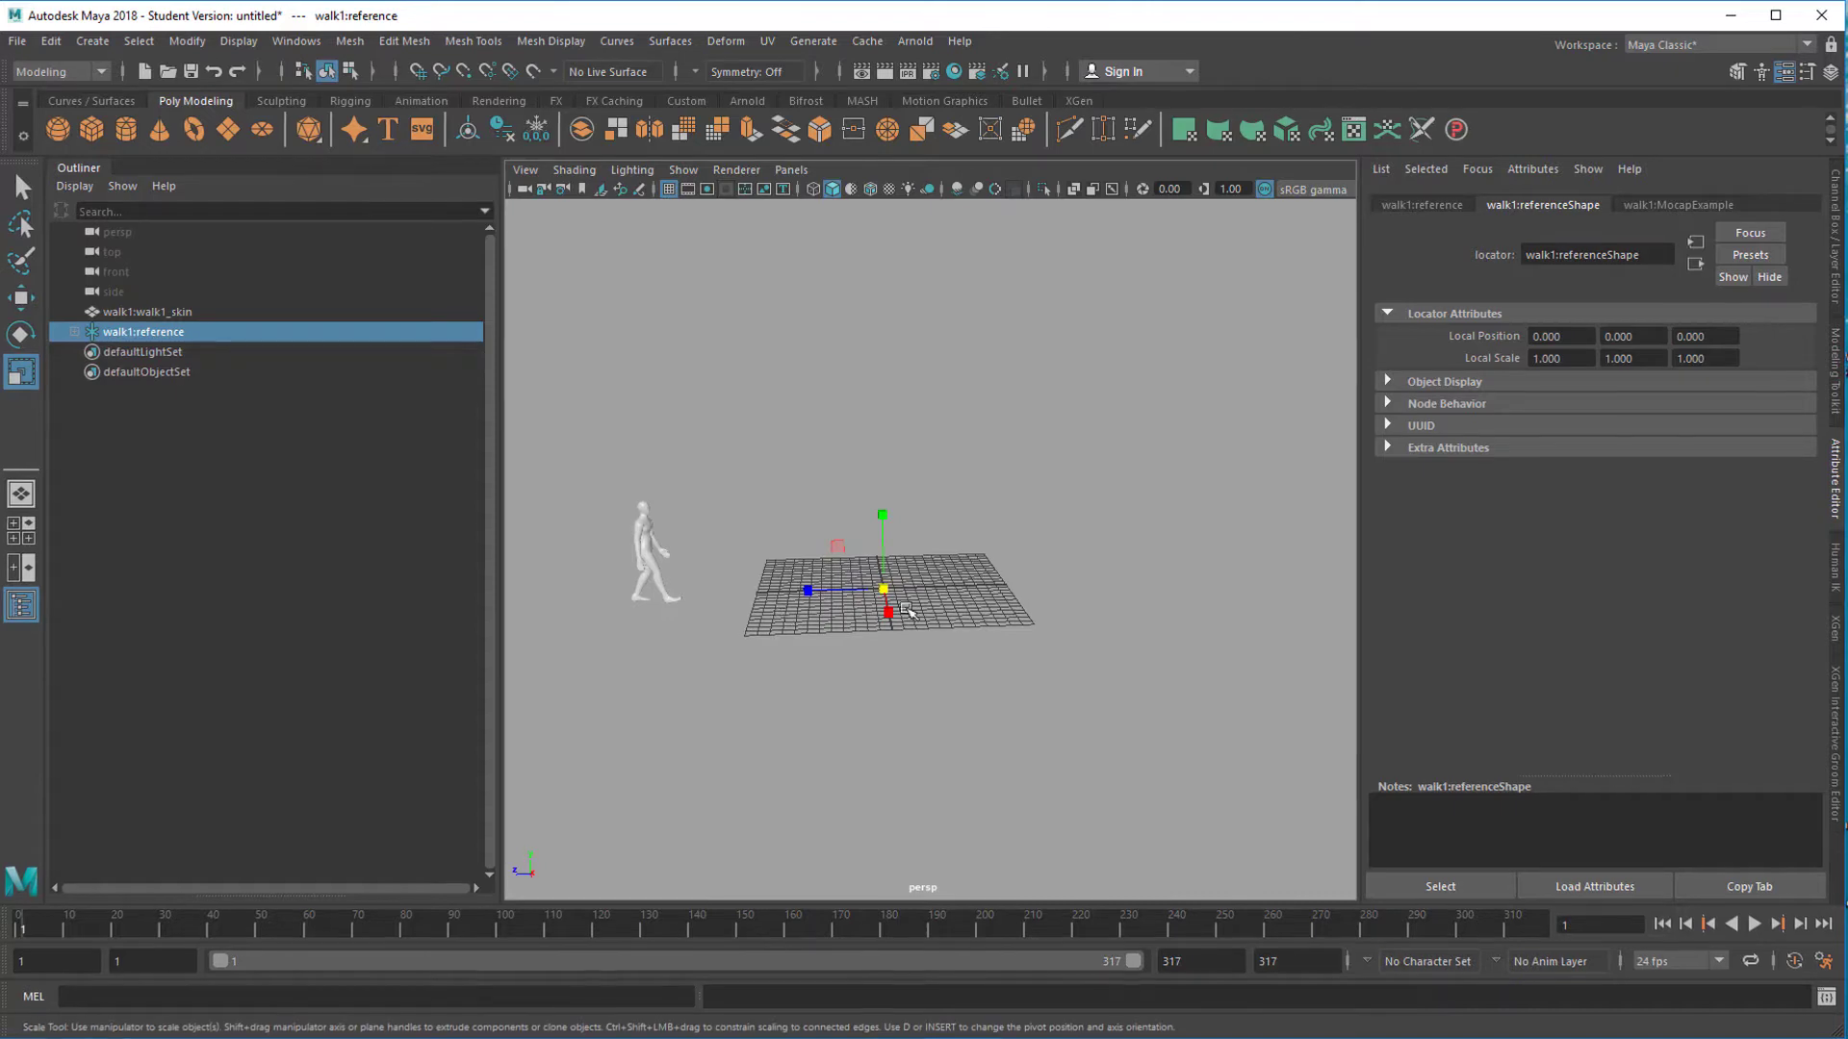
left_click(154, 315)
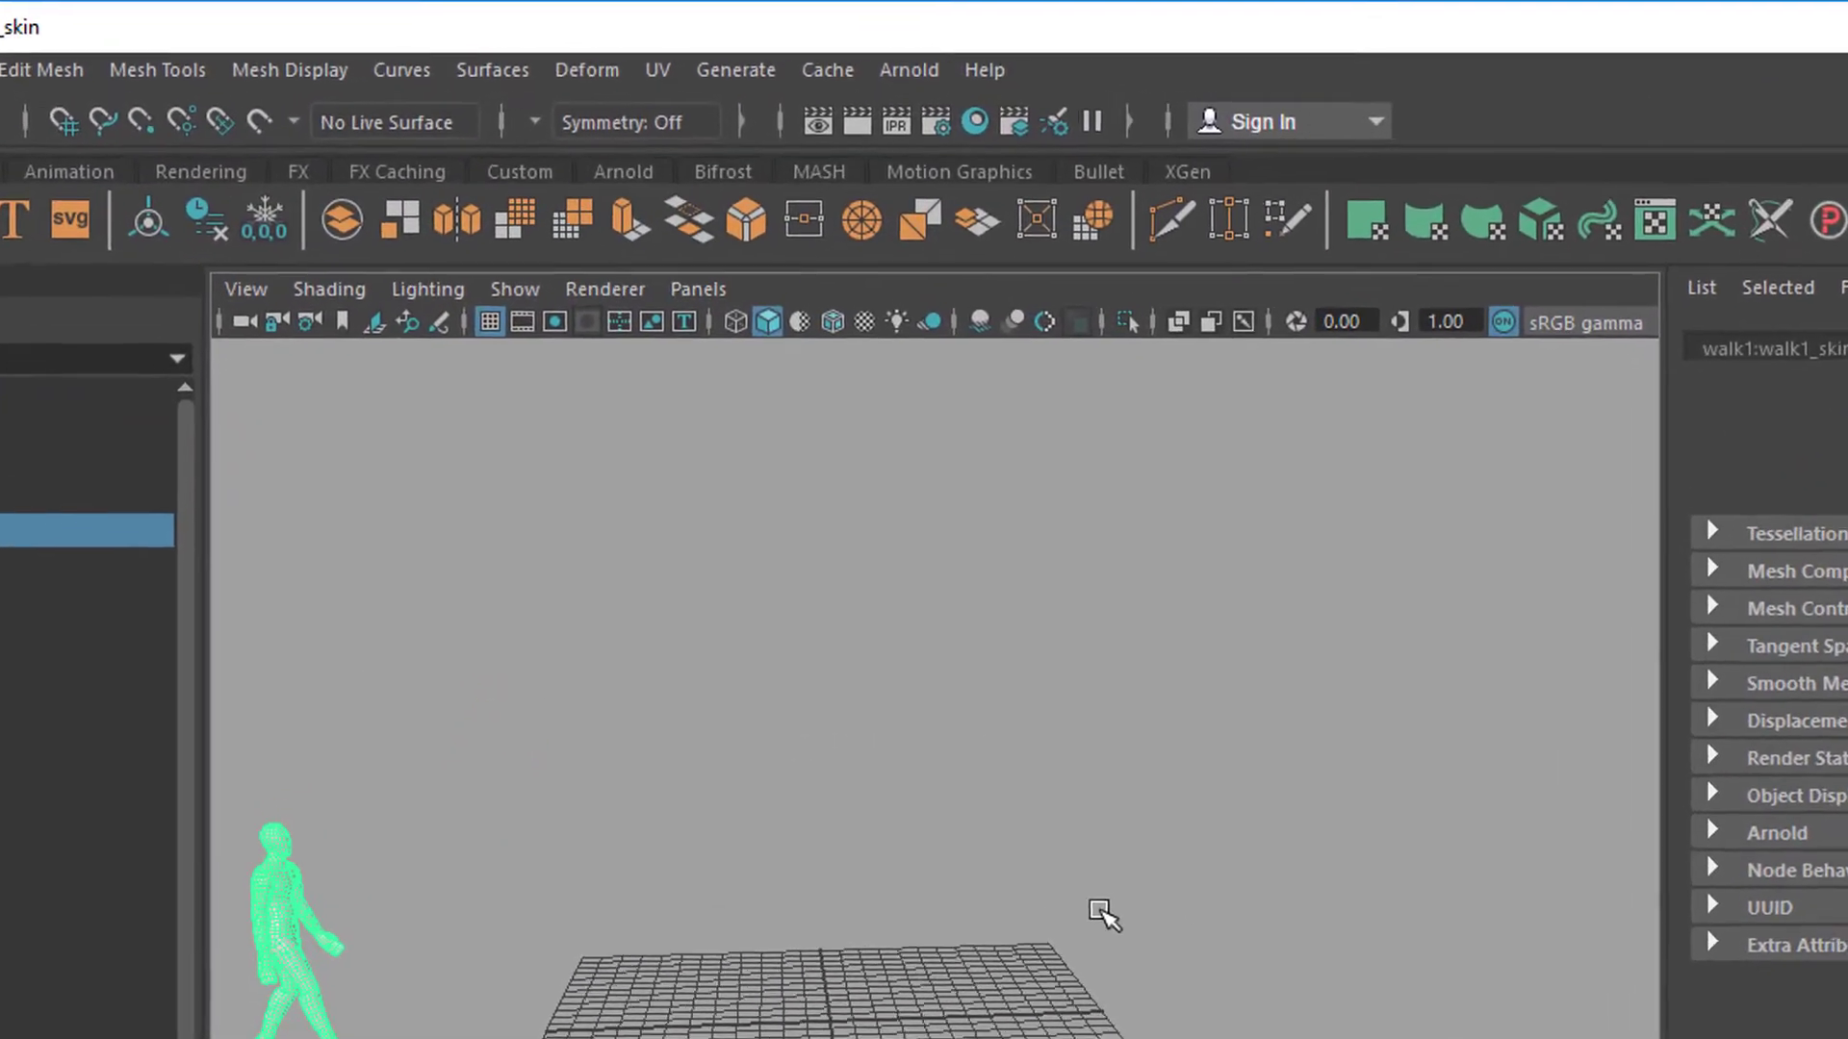
left_click(815, 66)
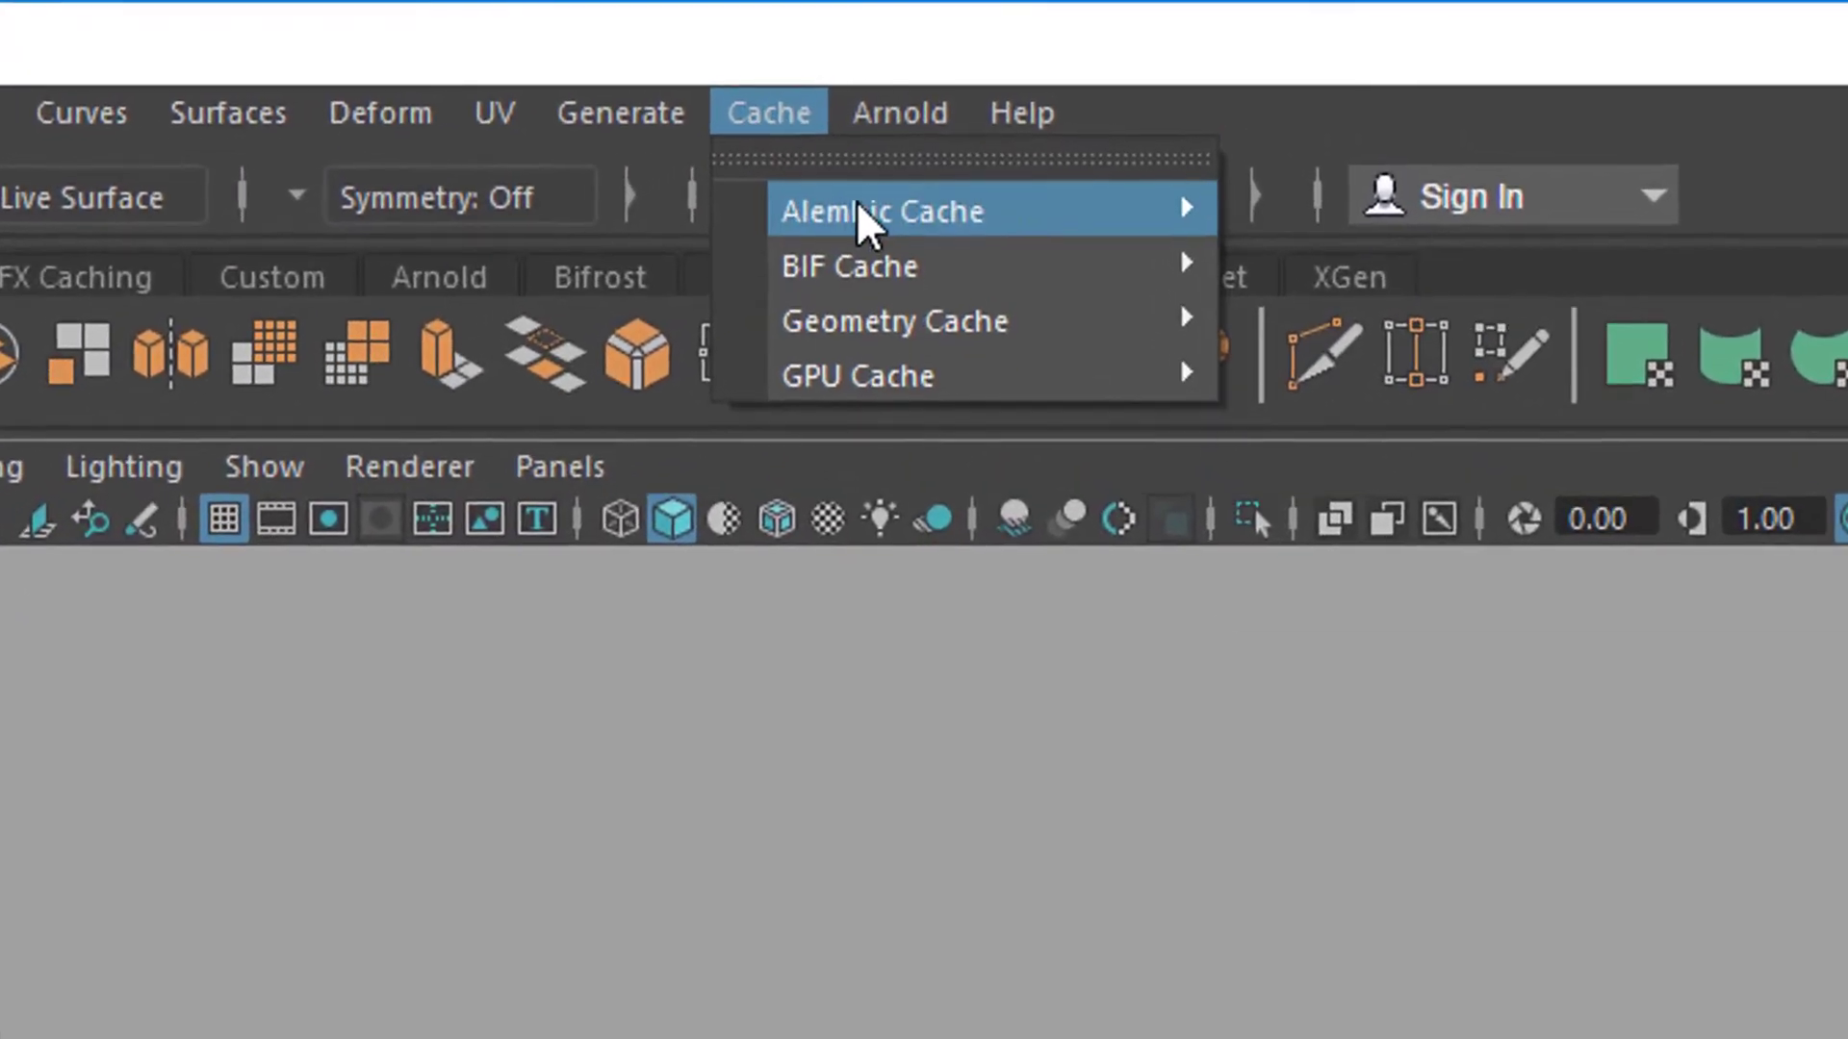
mouse_move(863, 218)
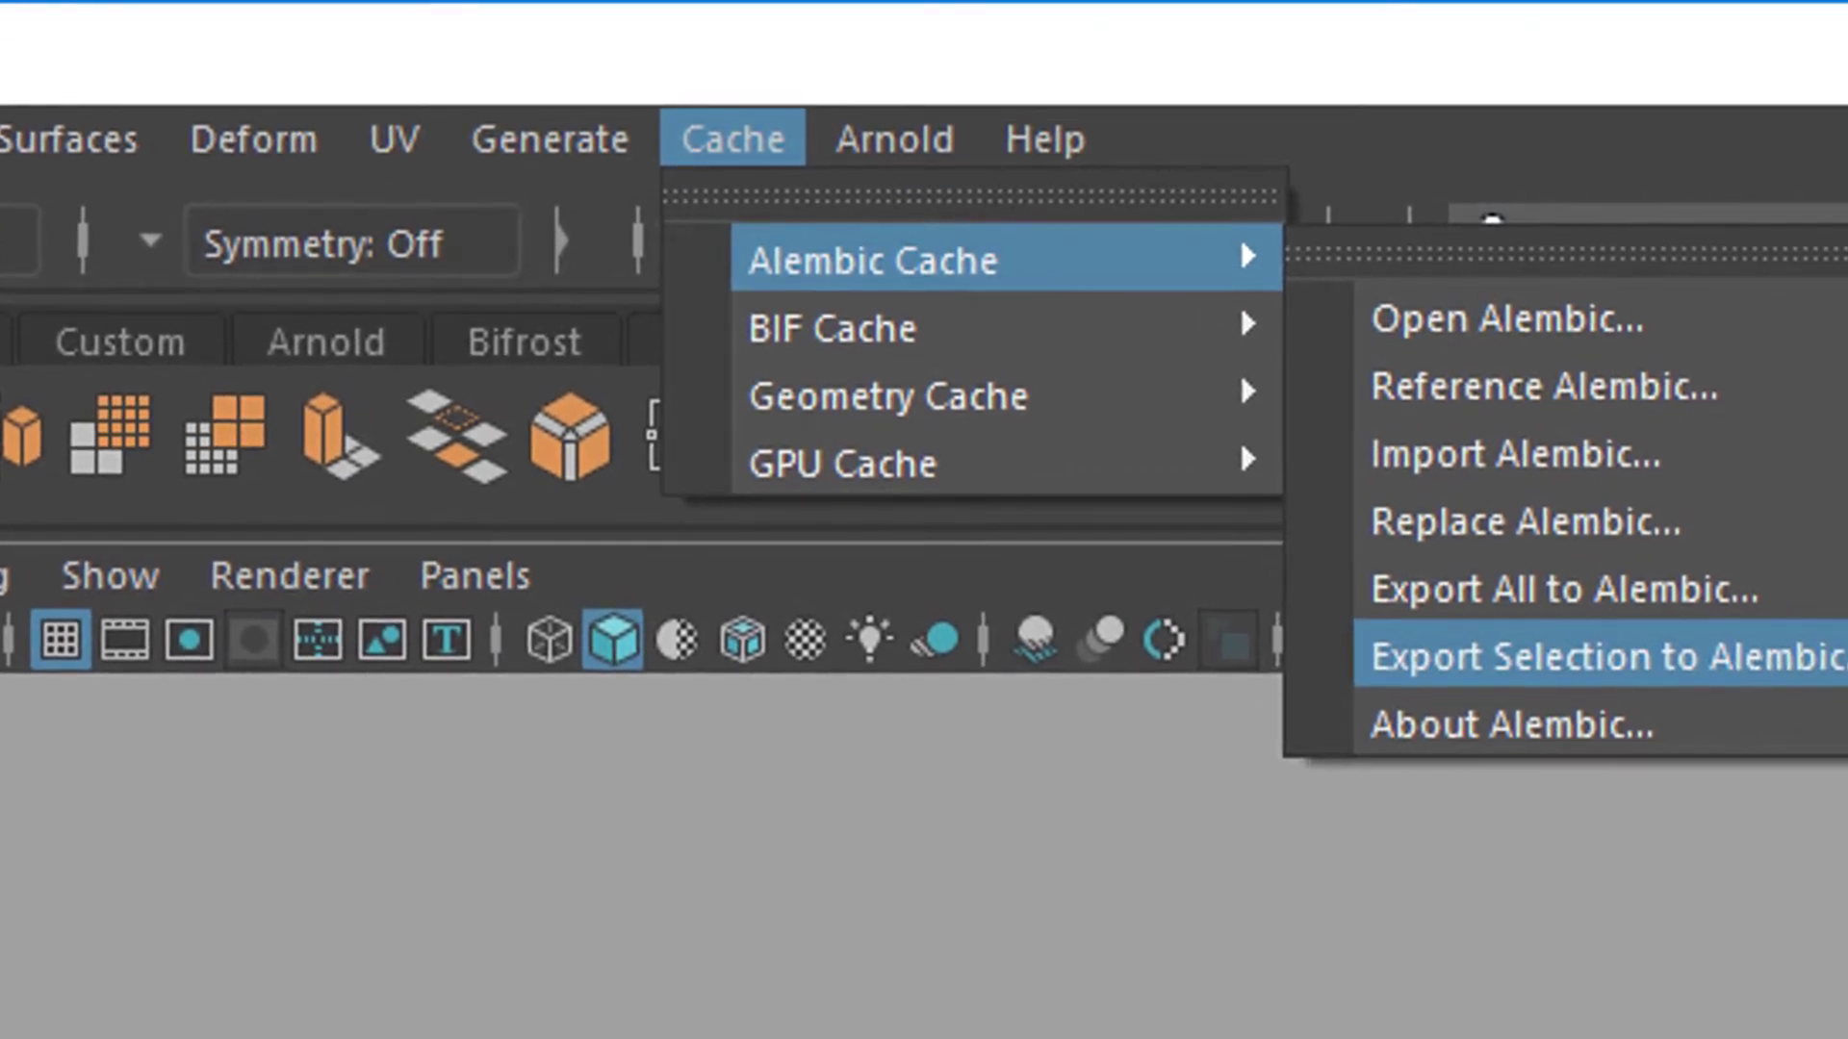
left_click(1597, 657)
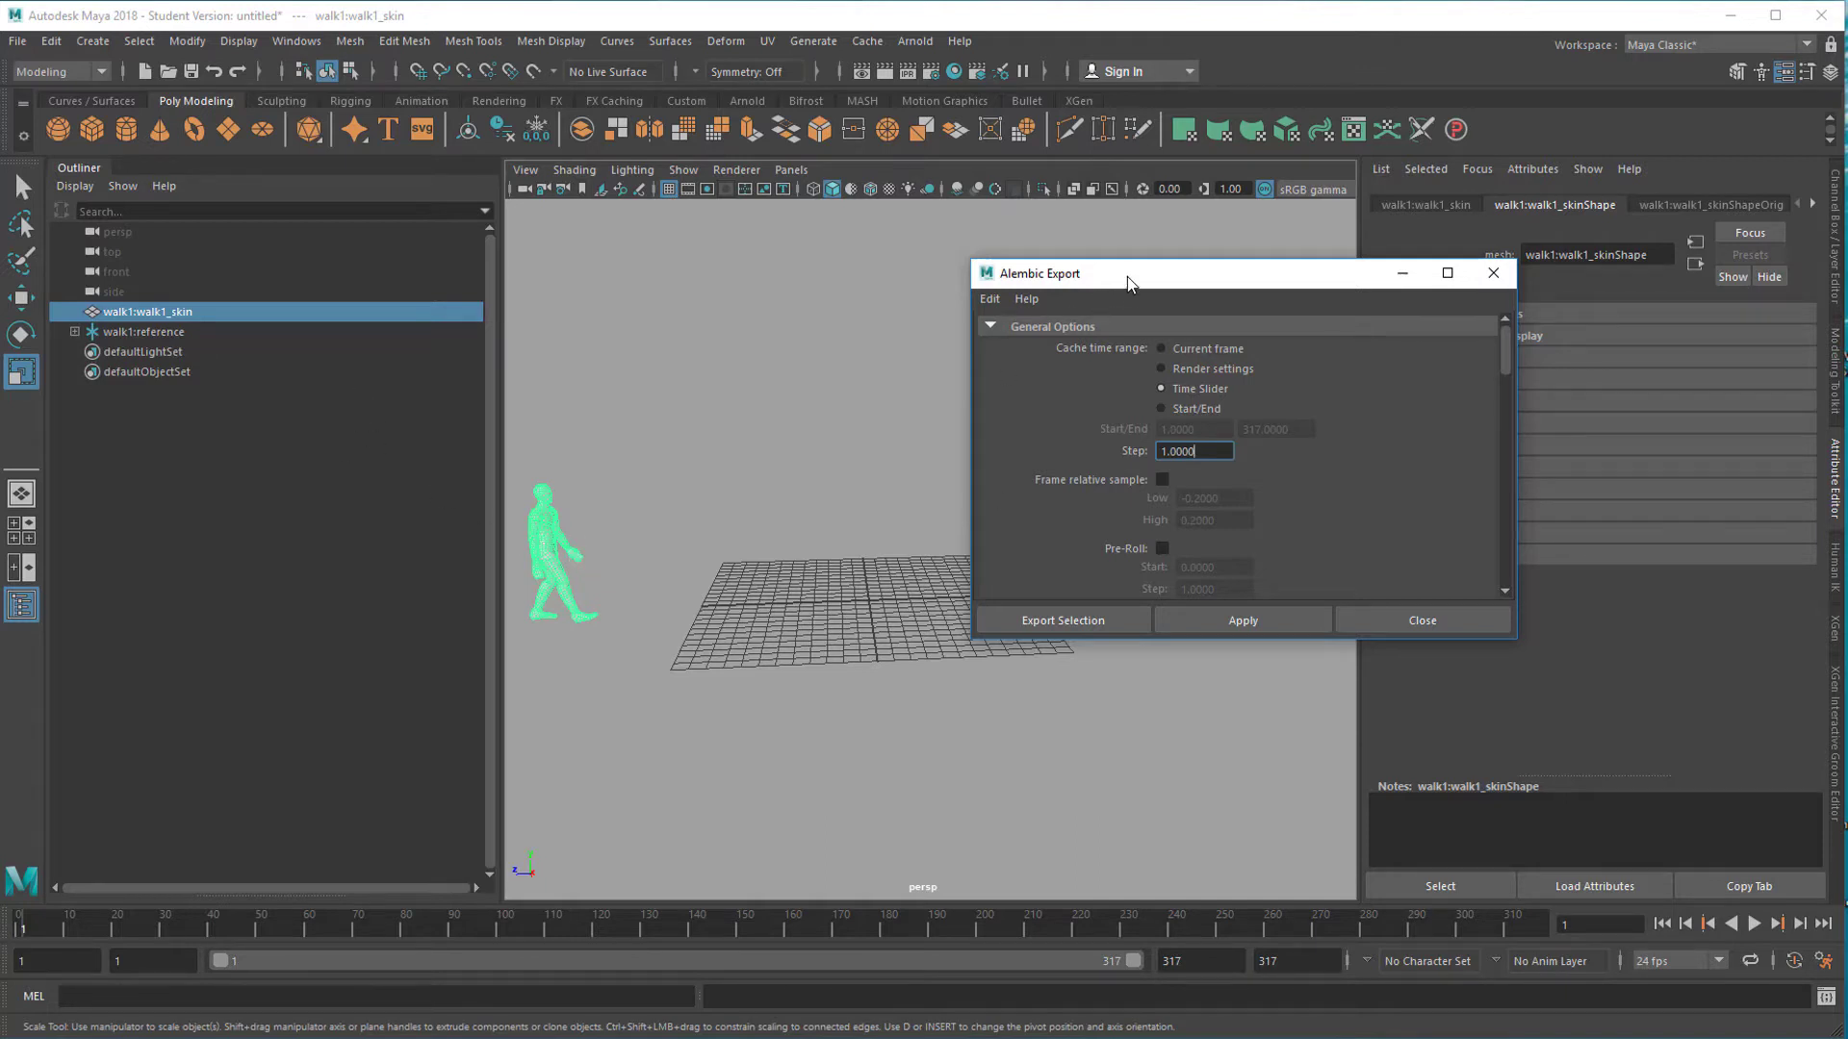
left_click(1107, 620)
type("walkAlembic")
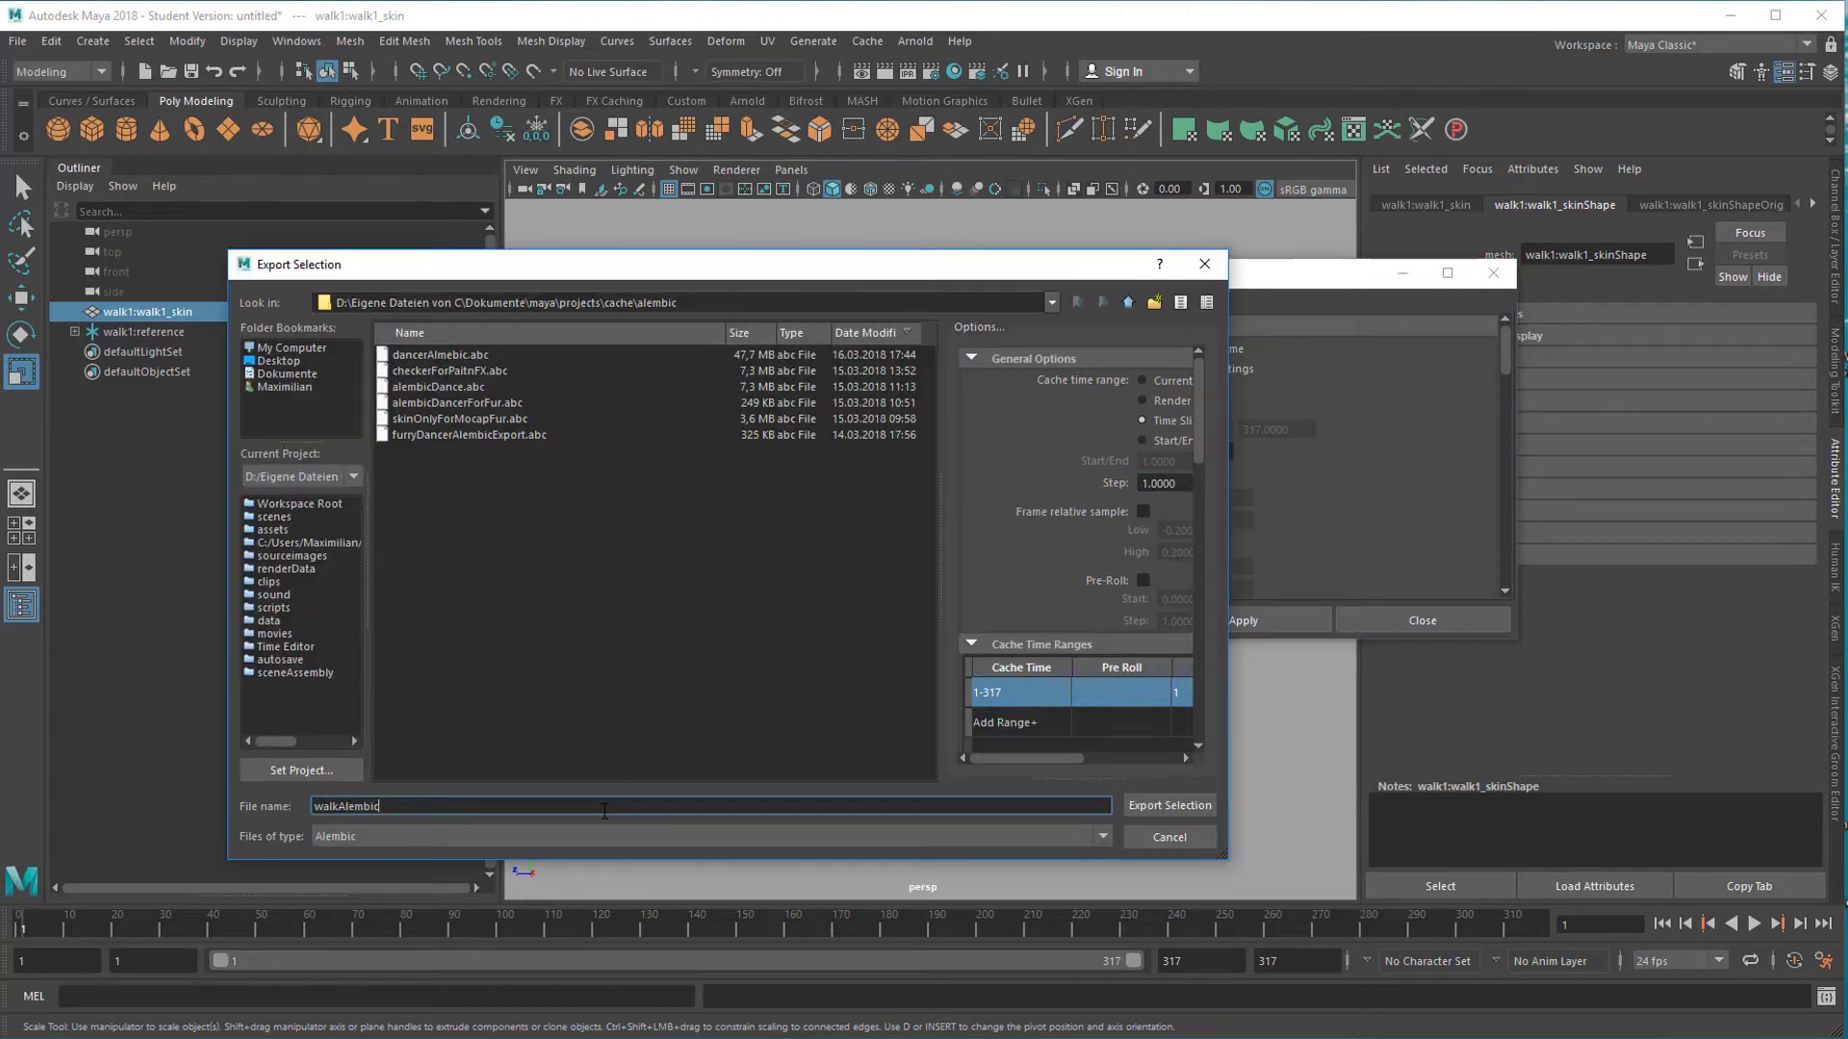
key("Return")
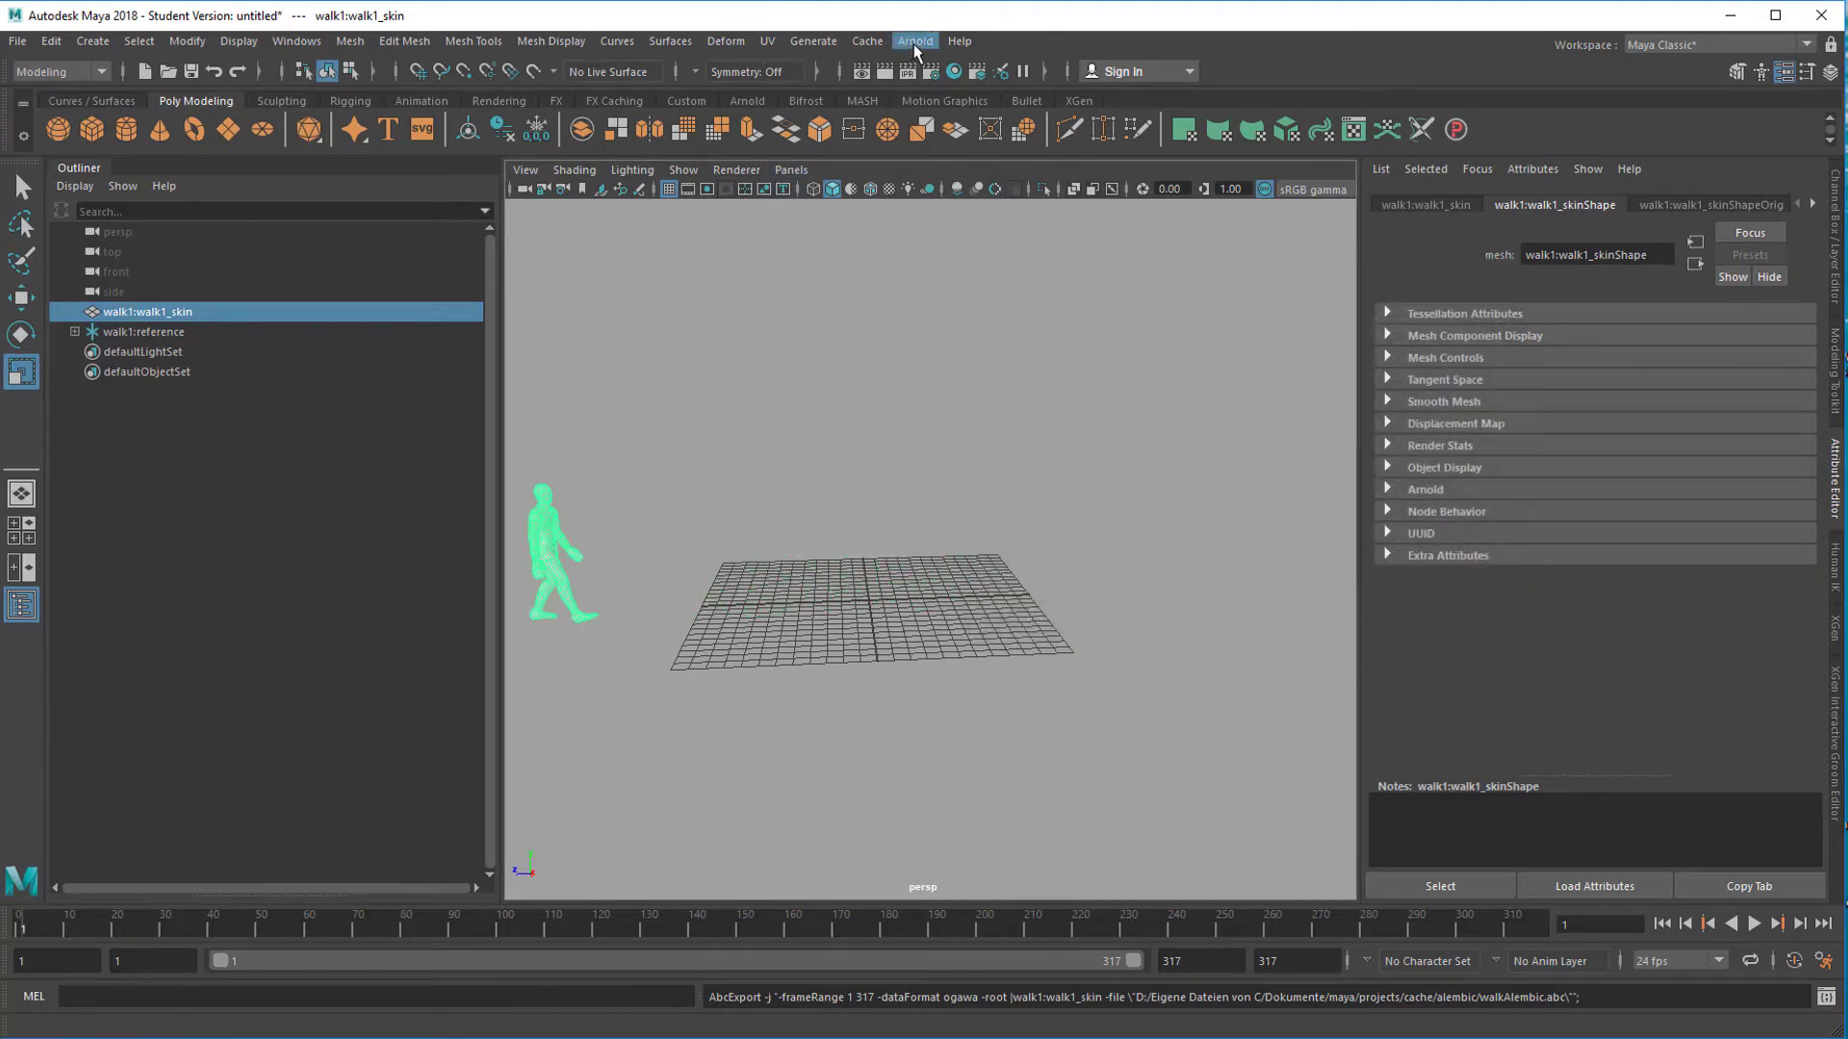
Open the walkAlembic.abc cache as a new scene, discarding the changes to the untitled scene
left_click(866, 41)
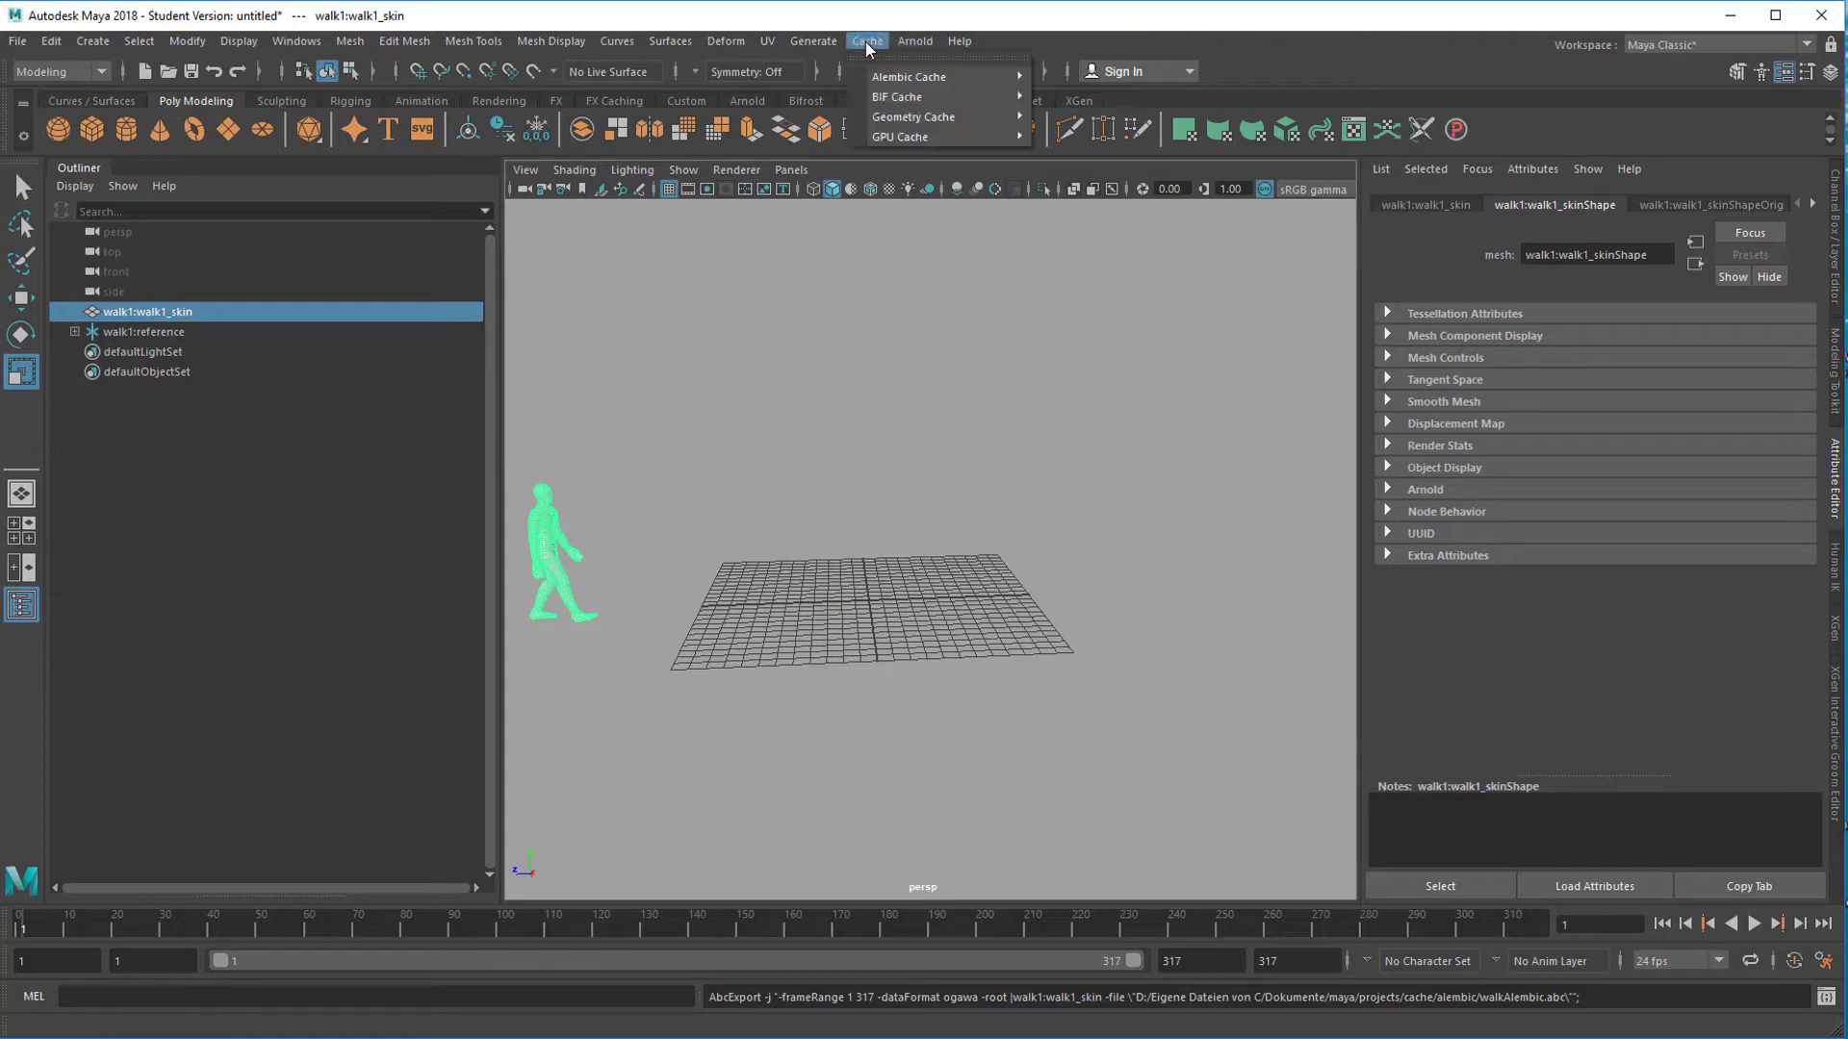
mouse_move(891, 82)
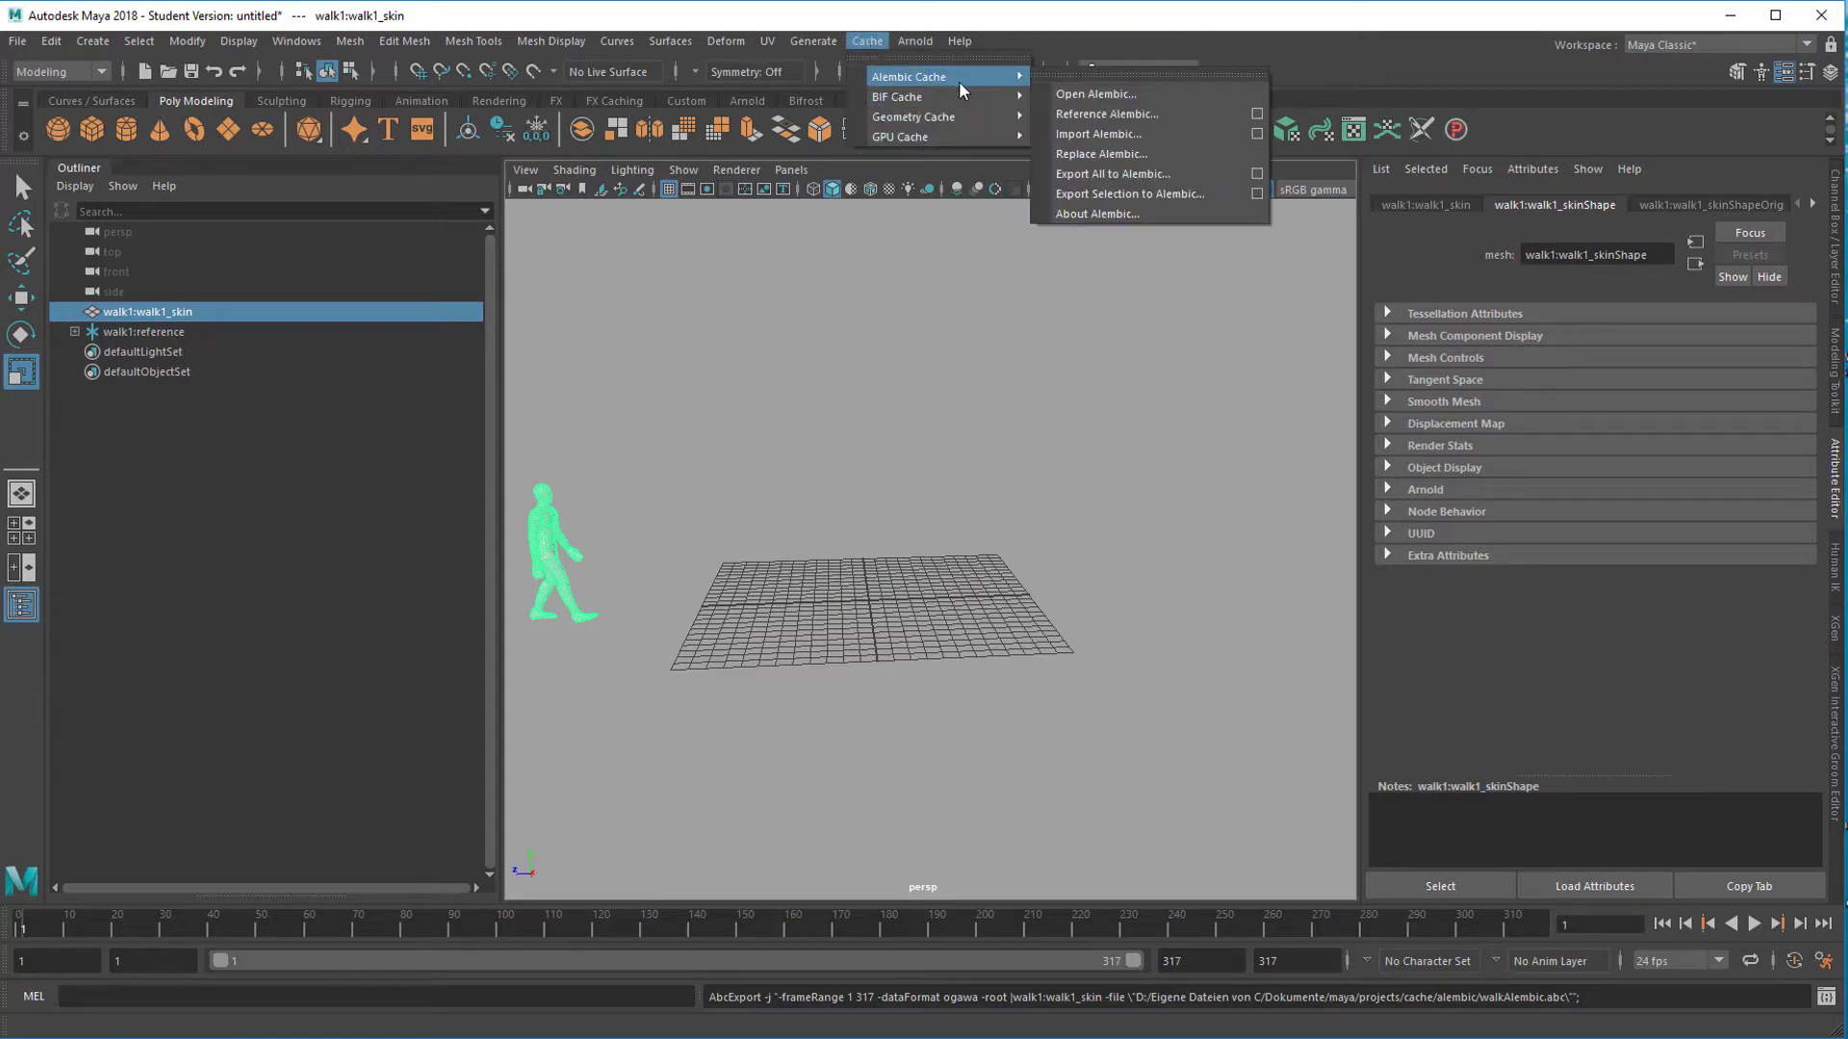
left_click(1081, 97)
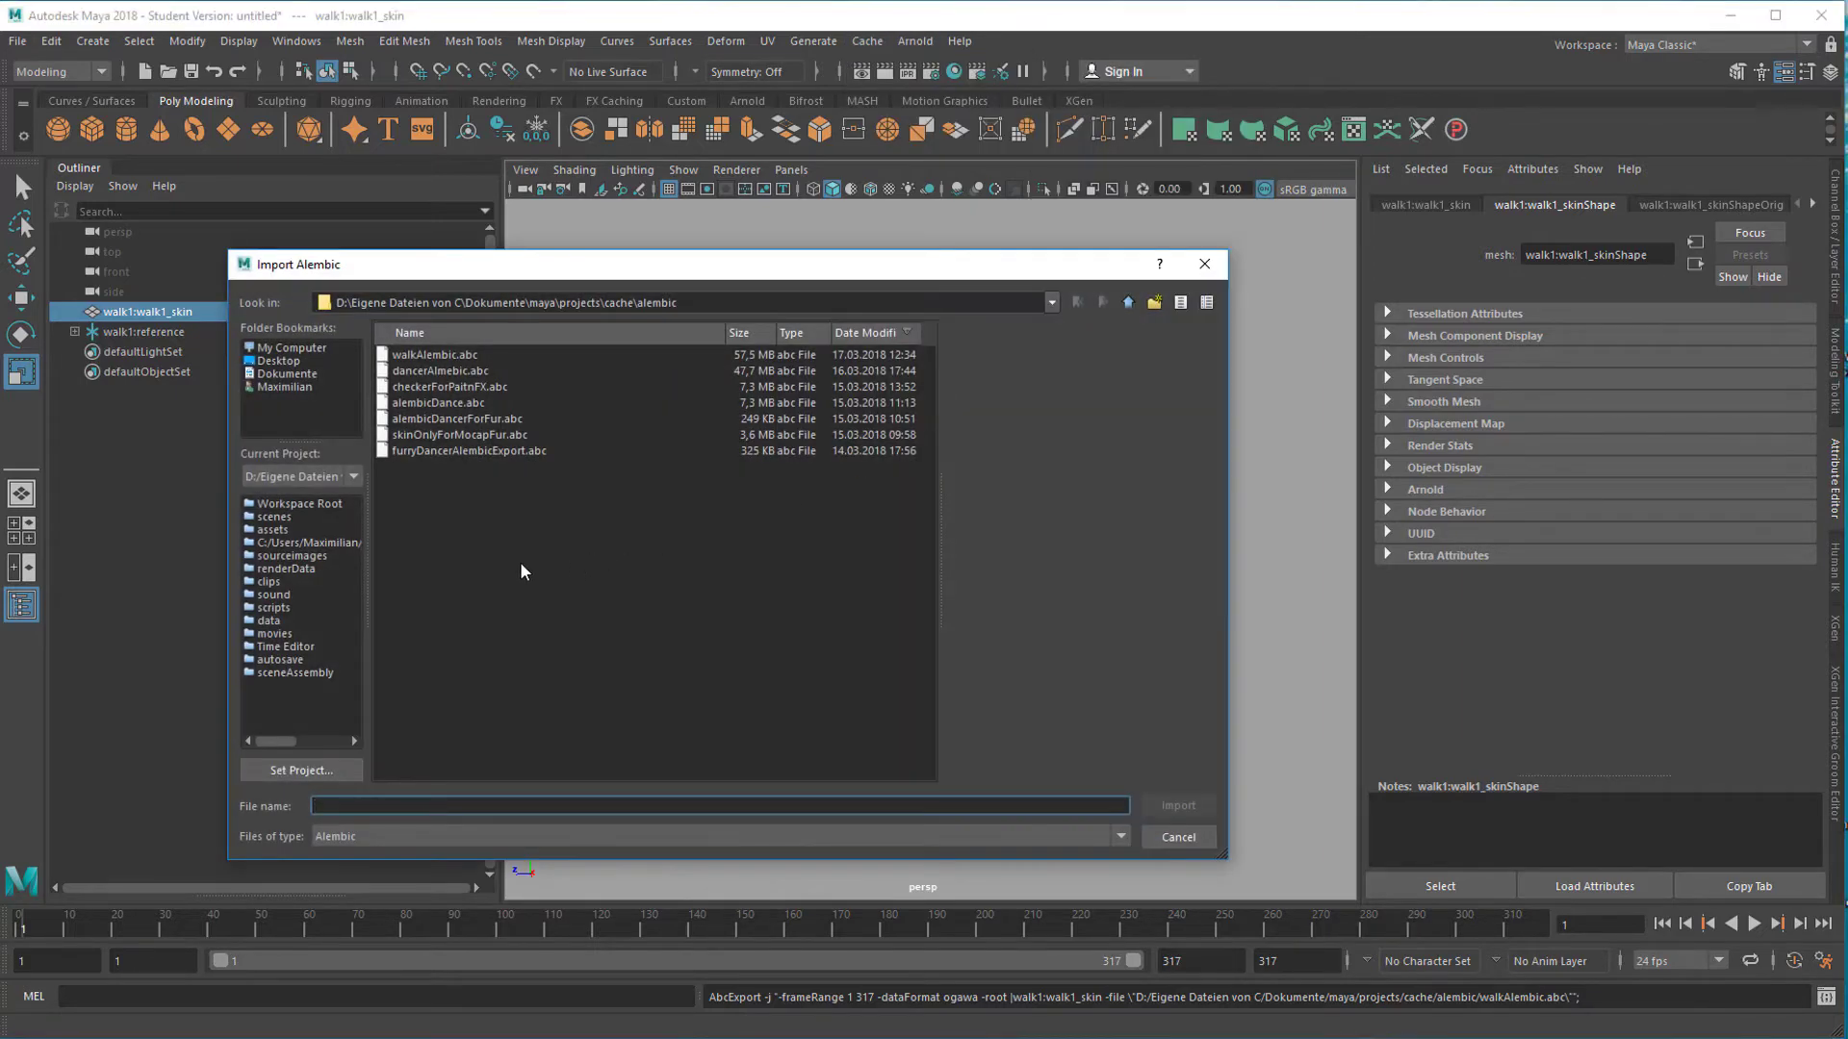
left_click_drag(513, 277, 584, 285)
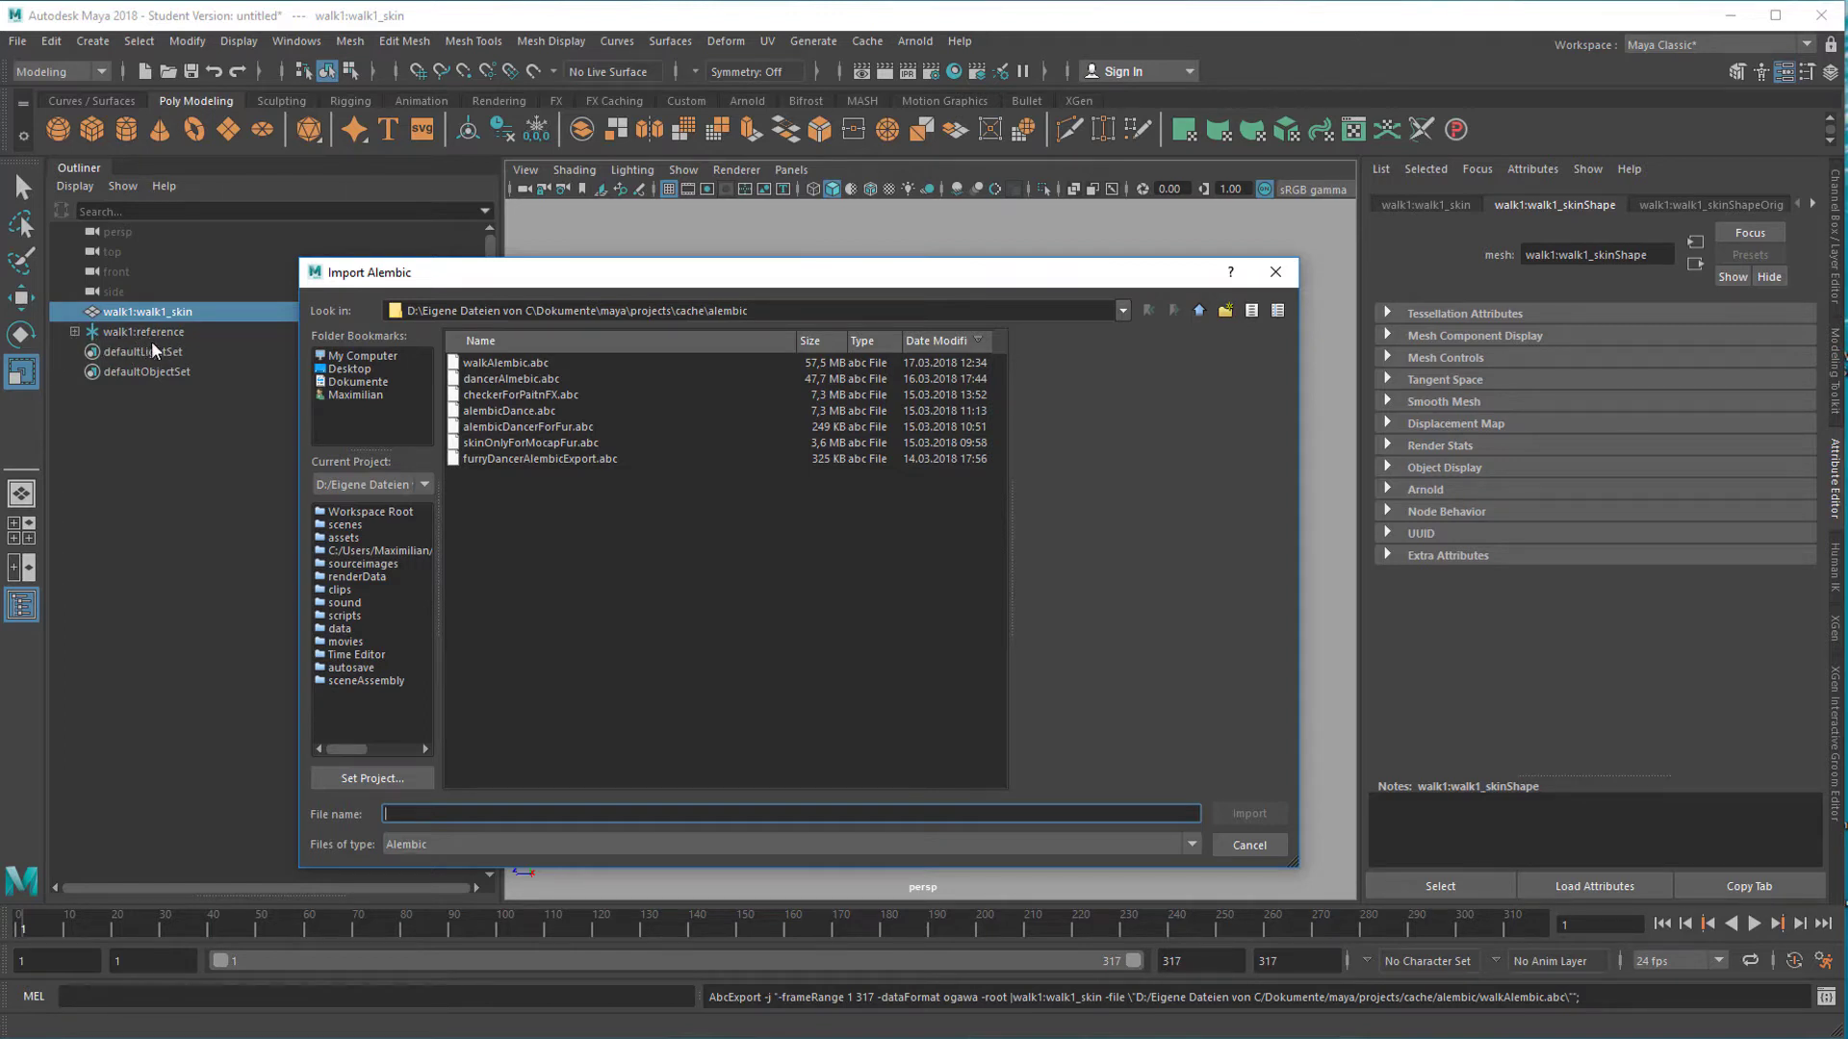
left_click(506, 365)
left_click(1248, 813)
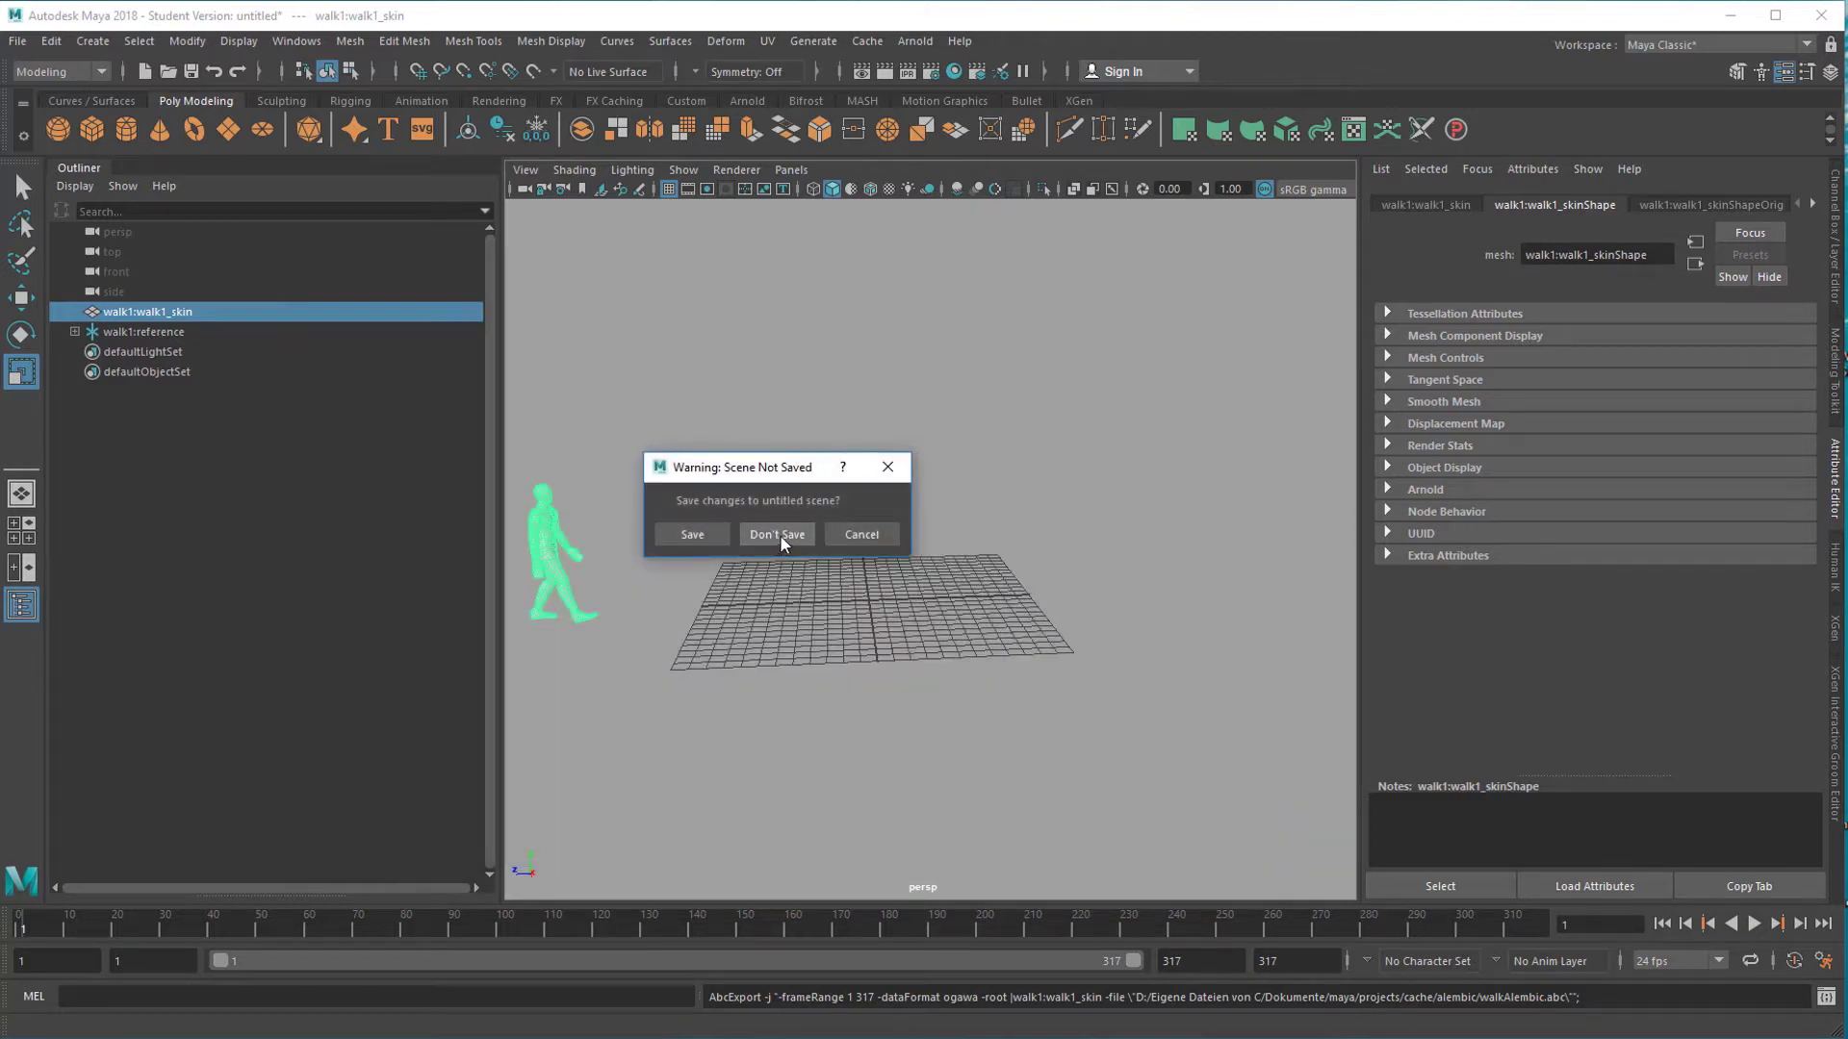
left_click(786, 535)
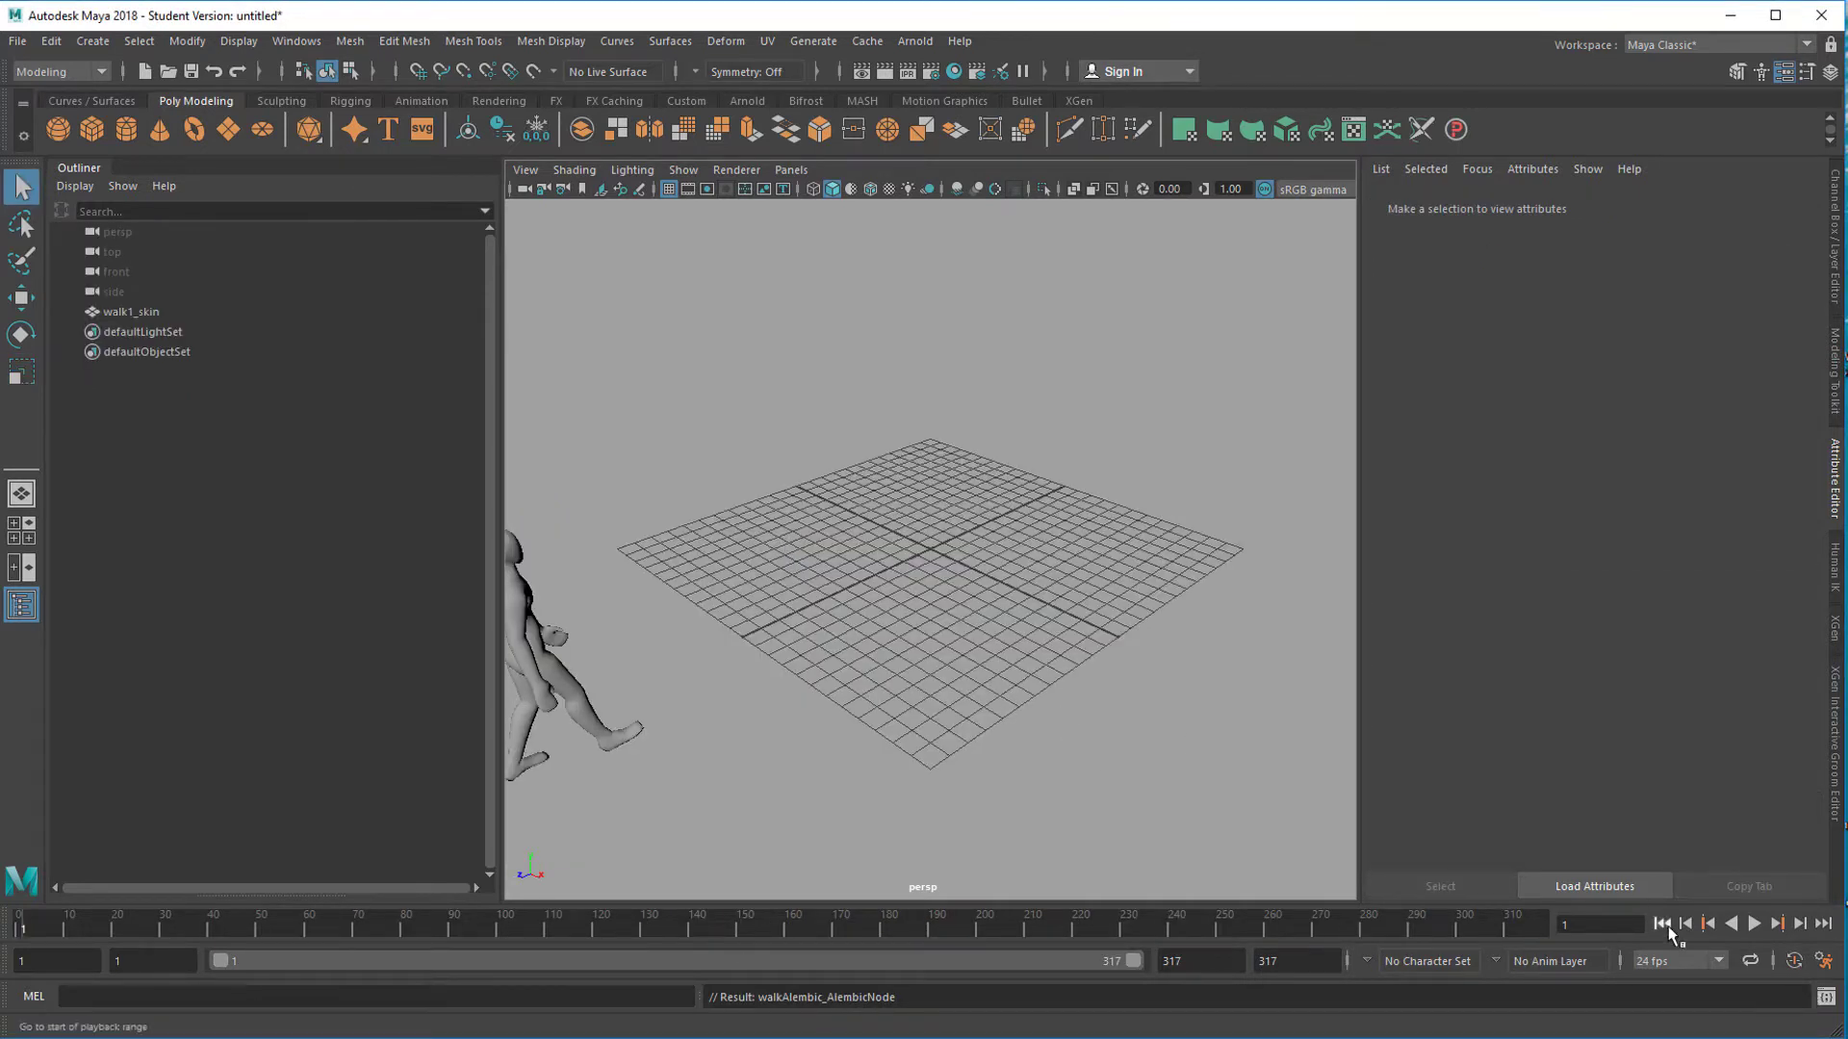
Play back the cached walk animation and stop it around frame 67
left_click(1753, 924)
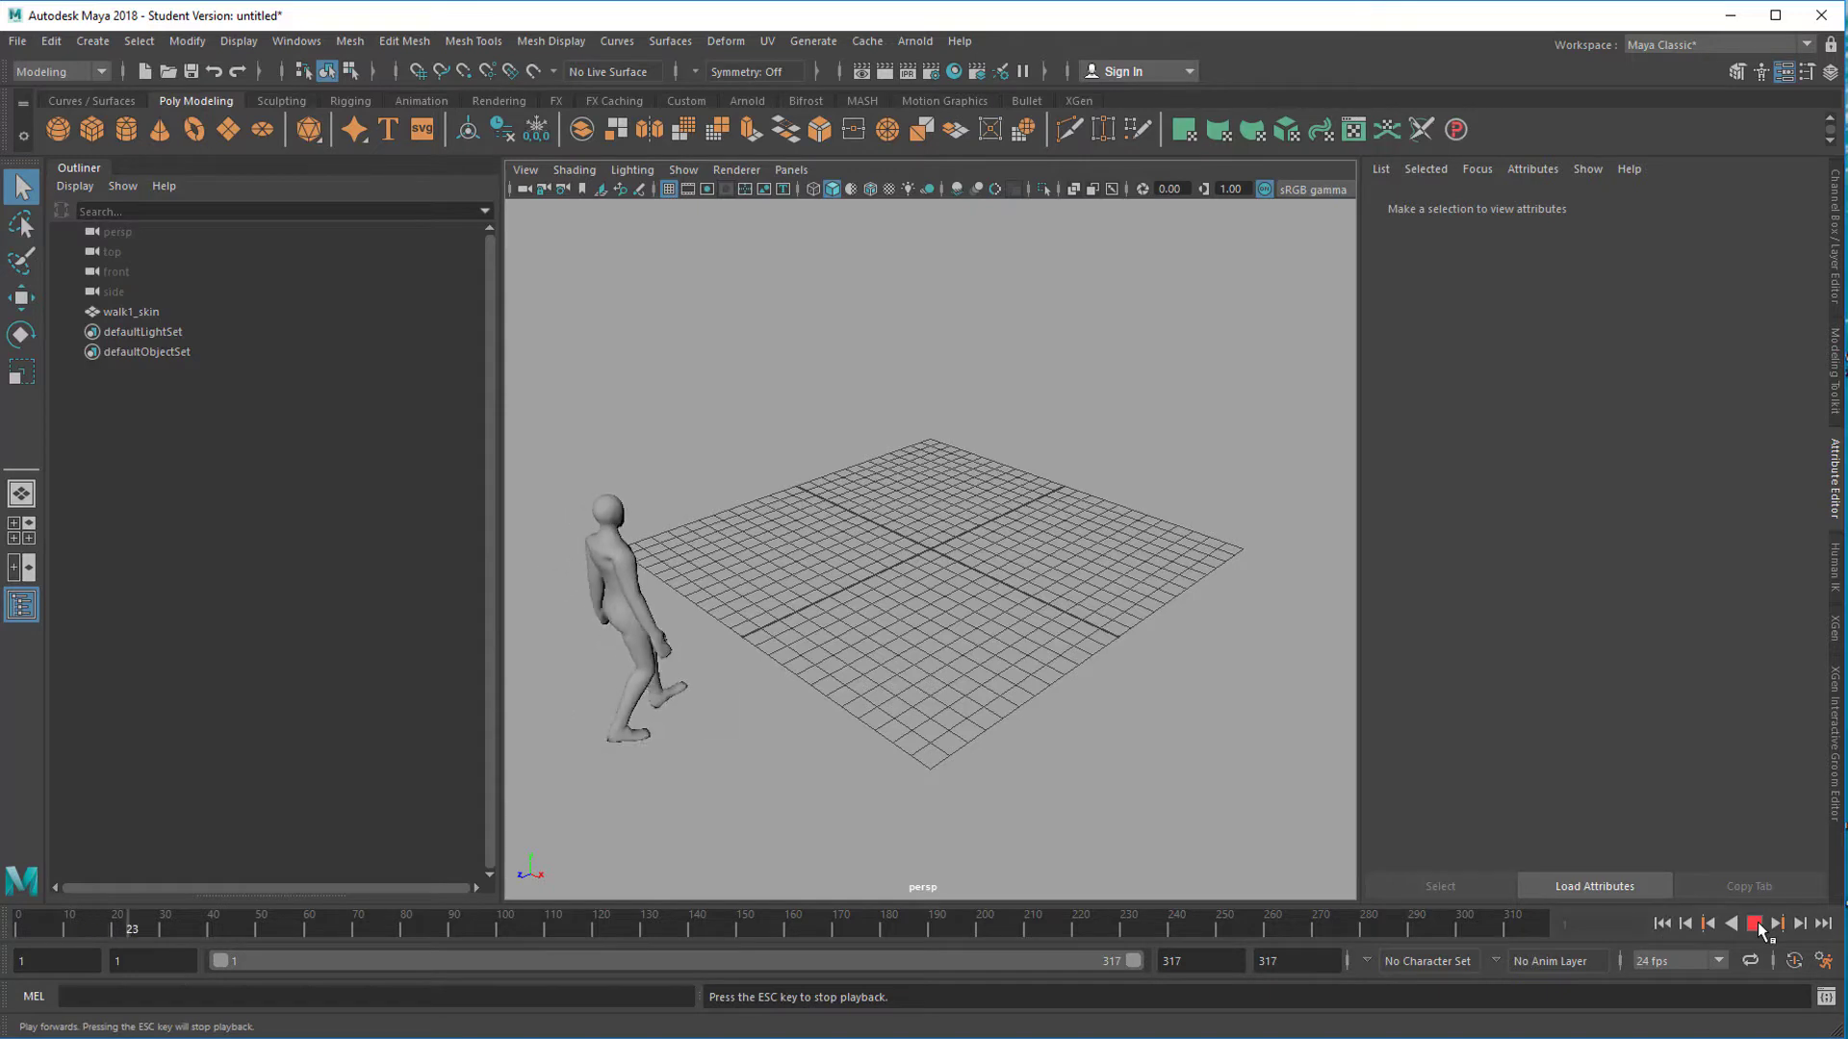
left_click(1753, 924)
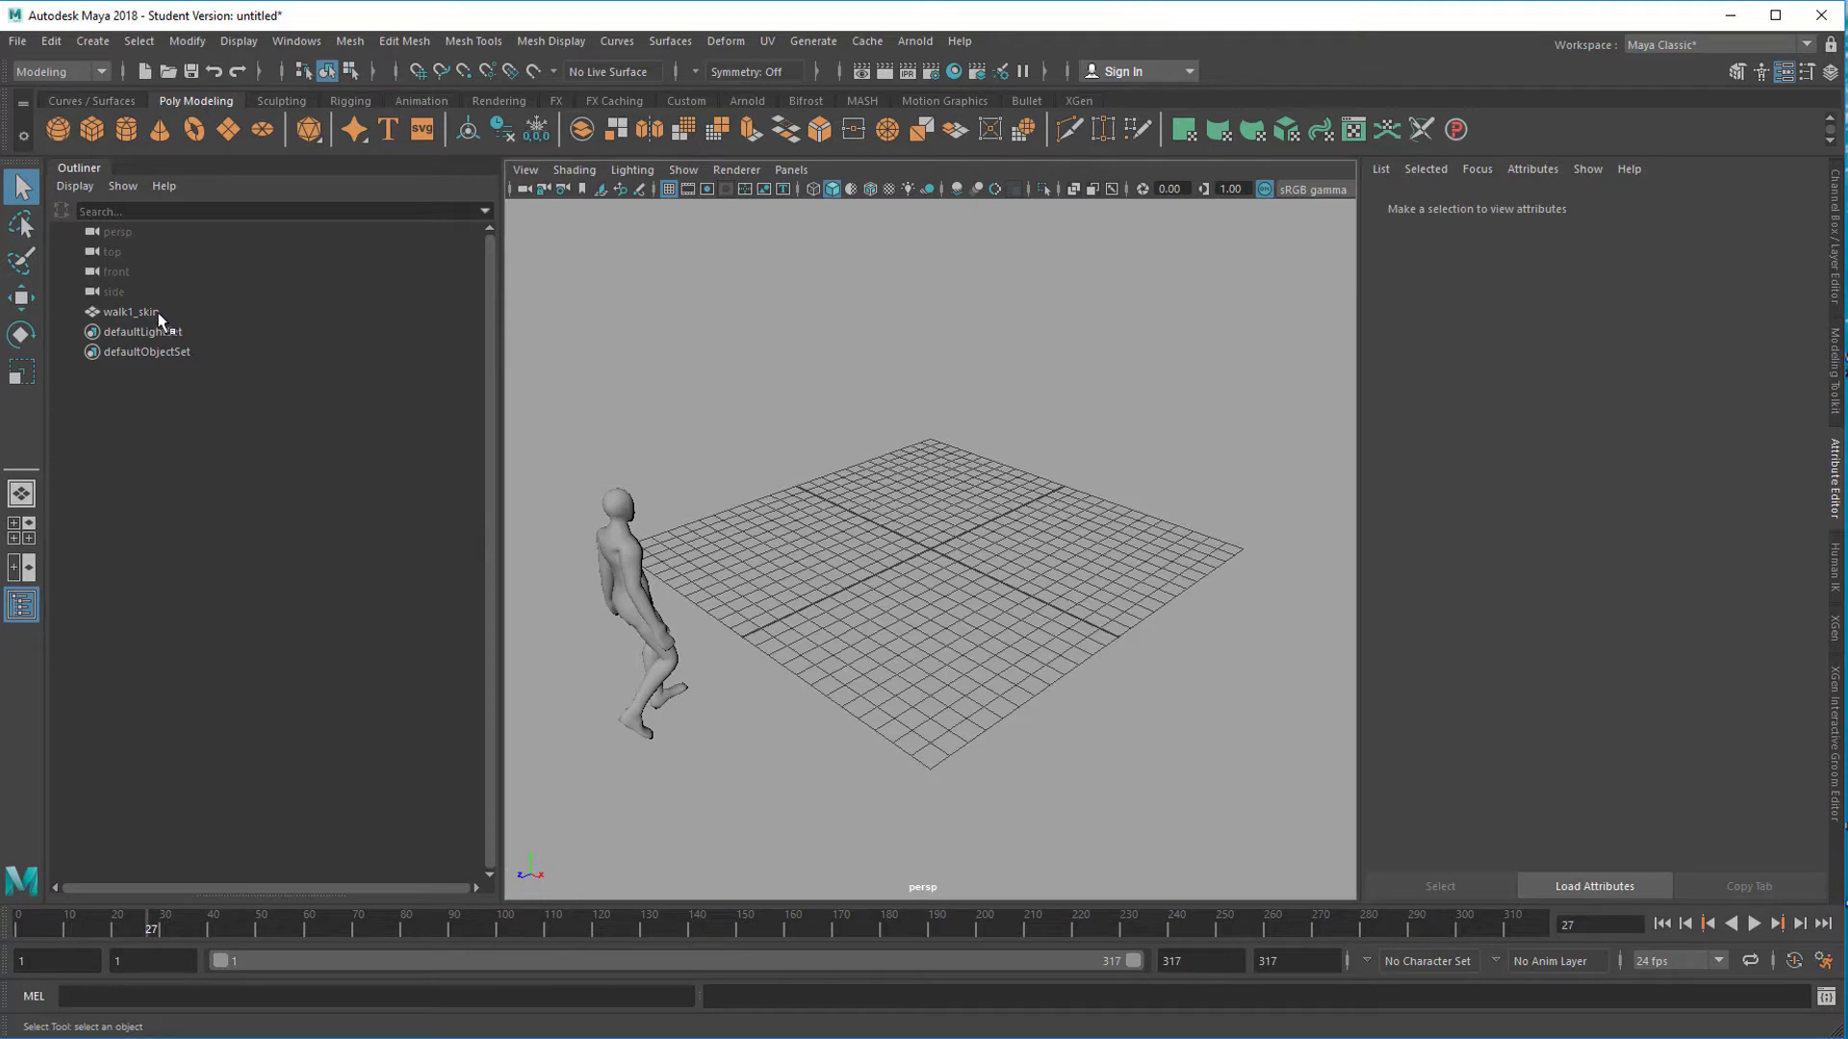
left_click(1754, 923)
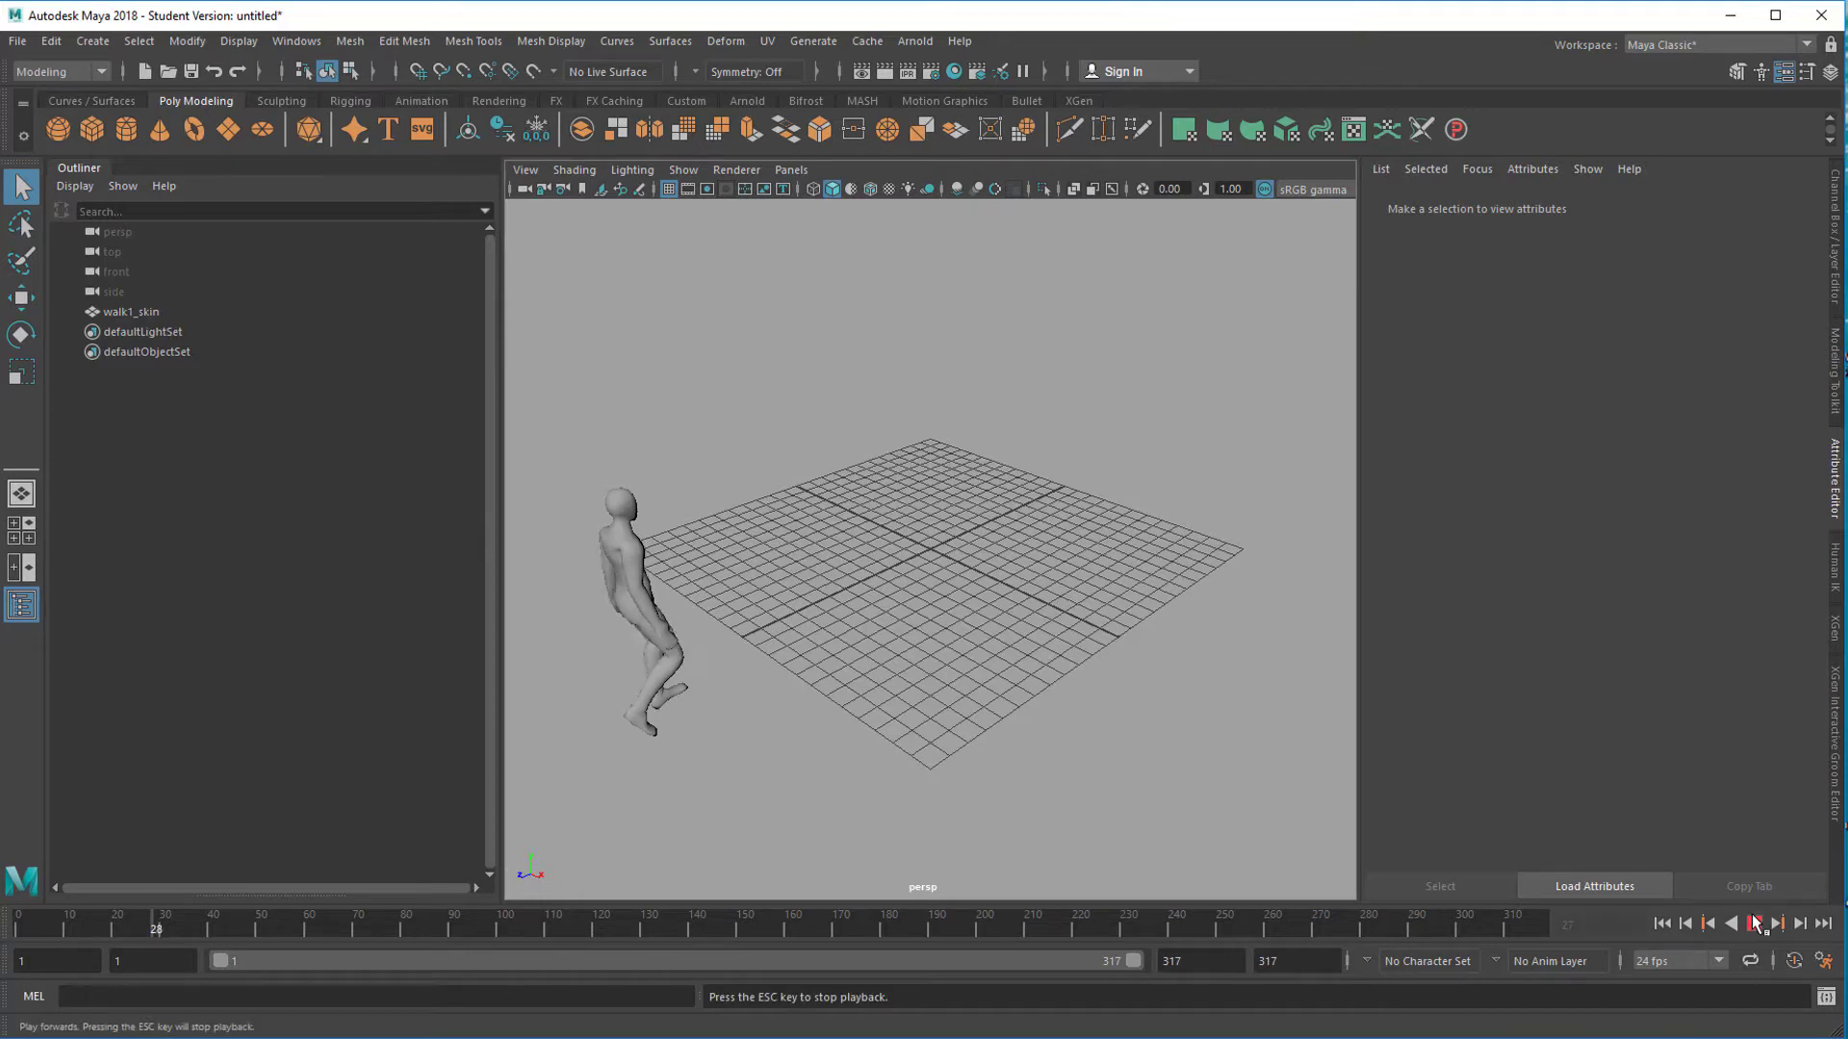
left_click(1753, 923)
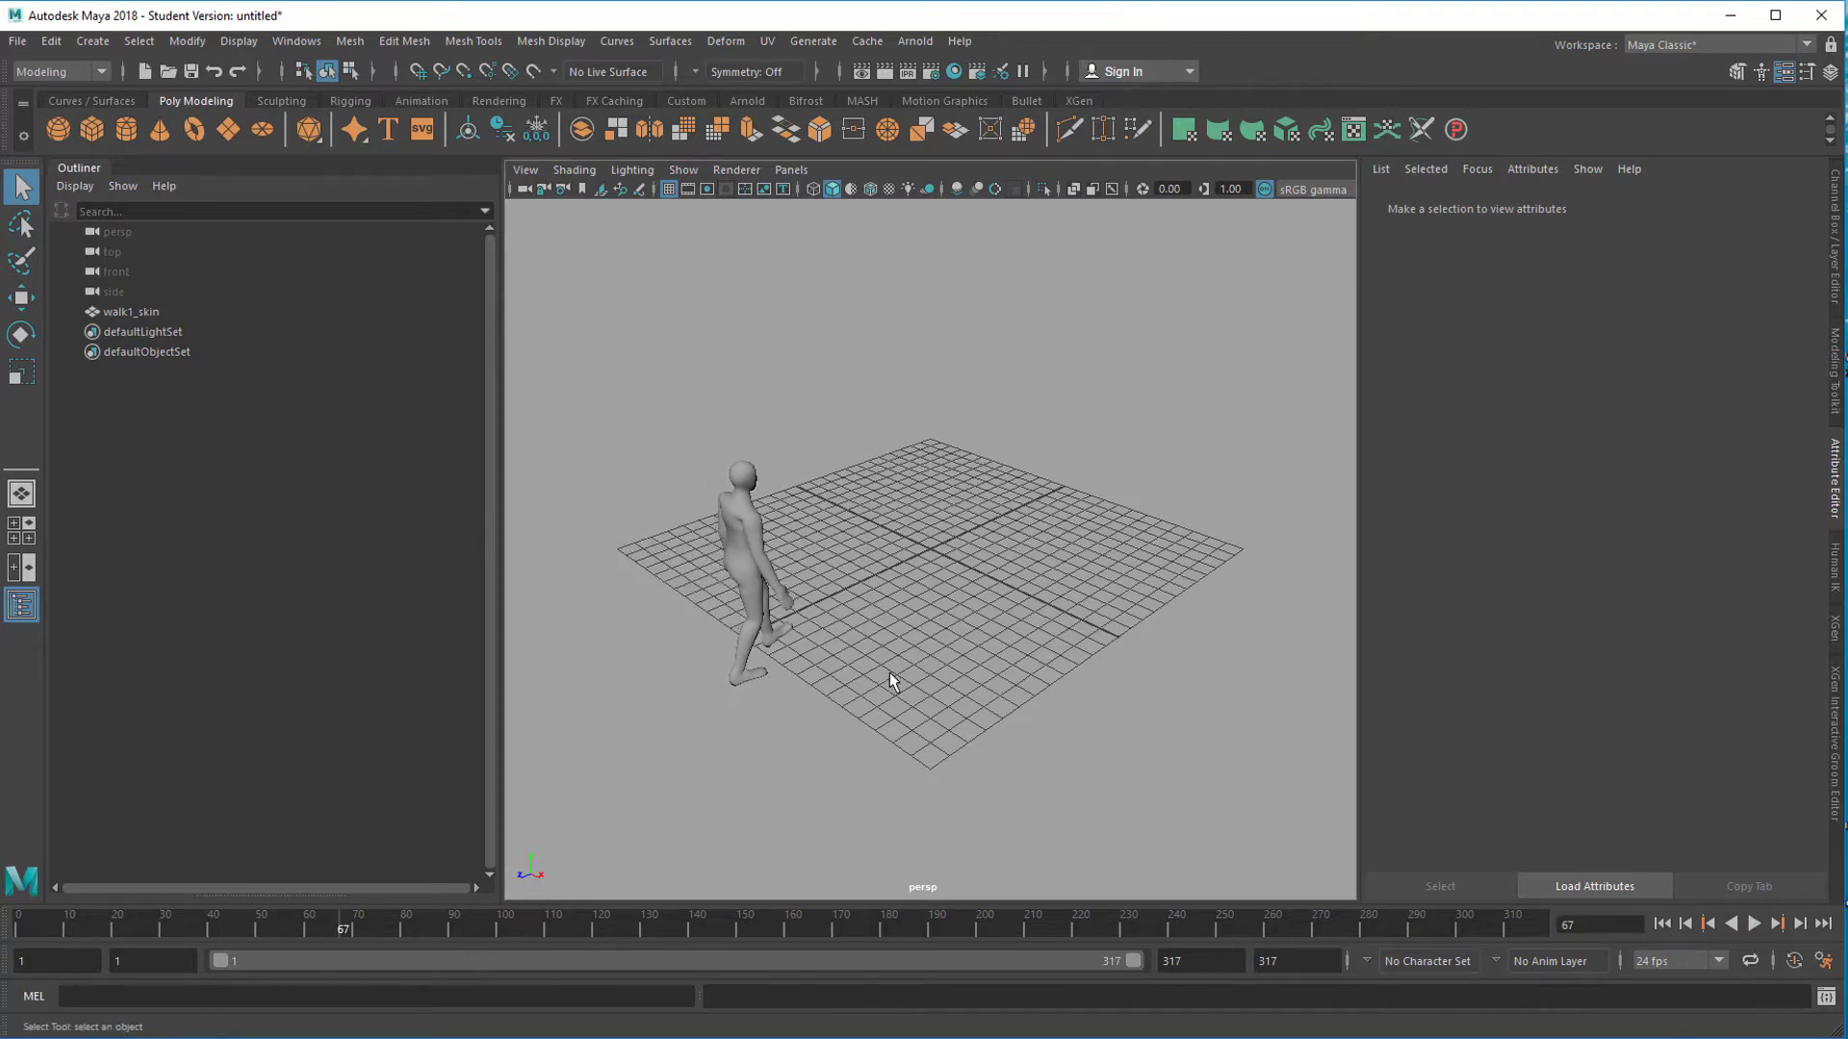
Select the walk1_skin mesh and examine its geometry up close from behind
left_click_drag(890, 672, 1066, 652, "alt")
middle_click_drag(1065, 653, 969, 769, "alt")
left_click_drag(969, 770, 1036, 664, "alt")
scroll(949, 684, "up", 5)
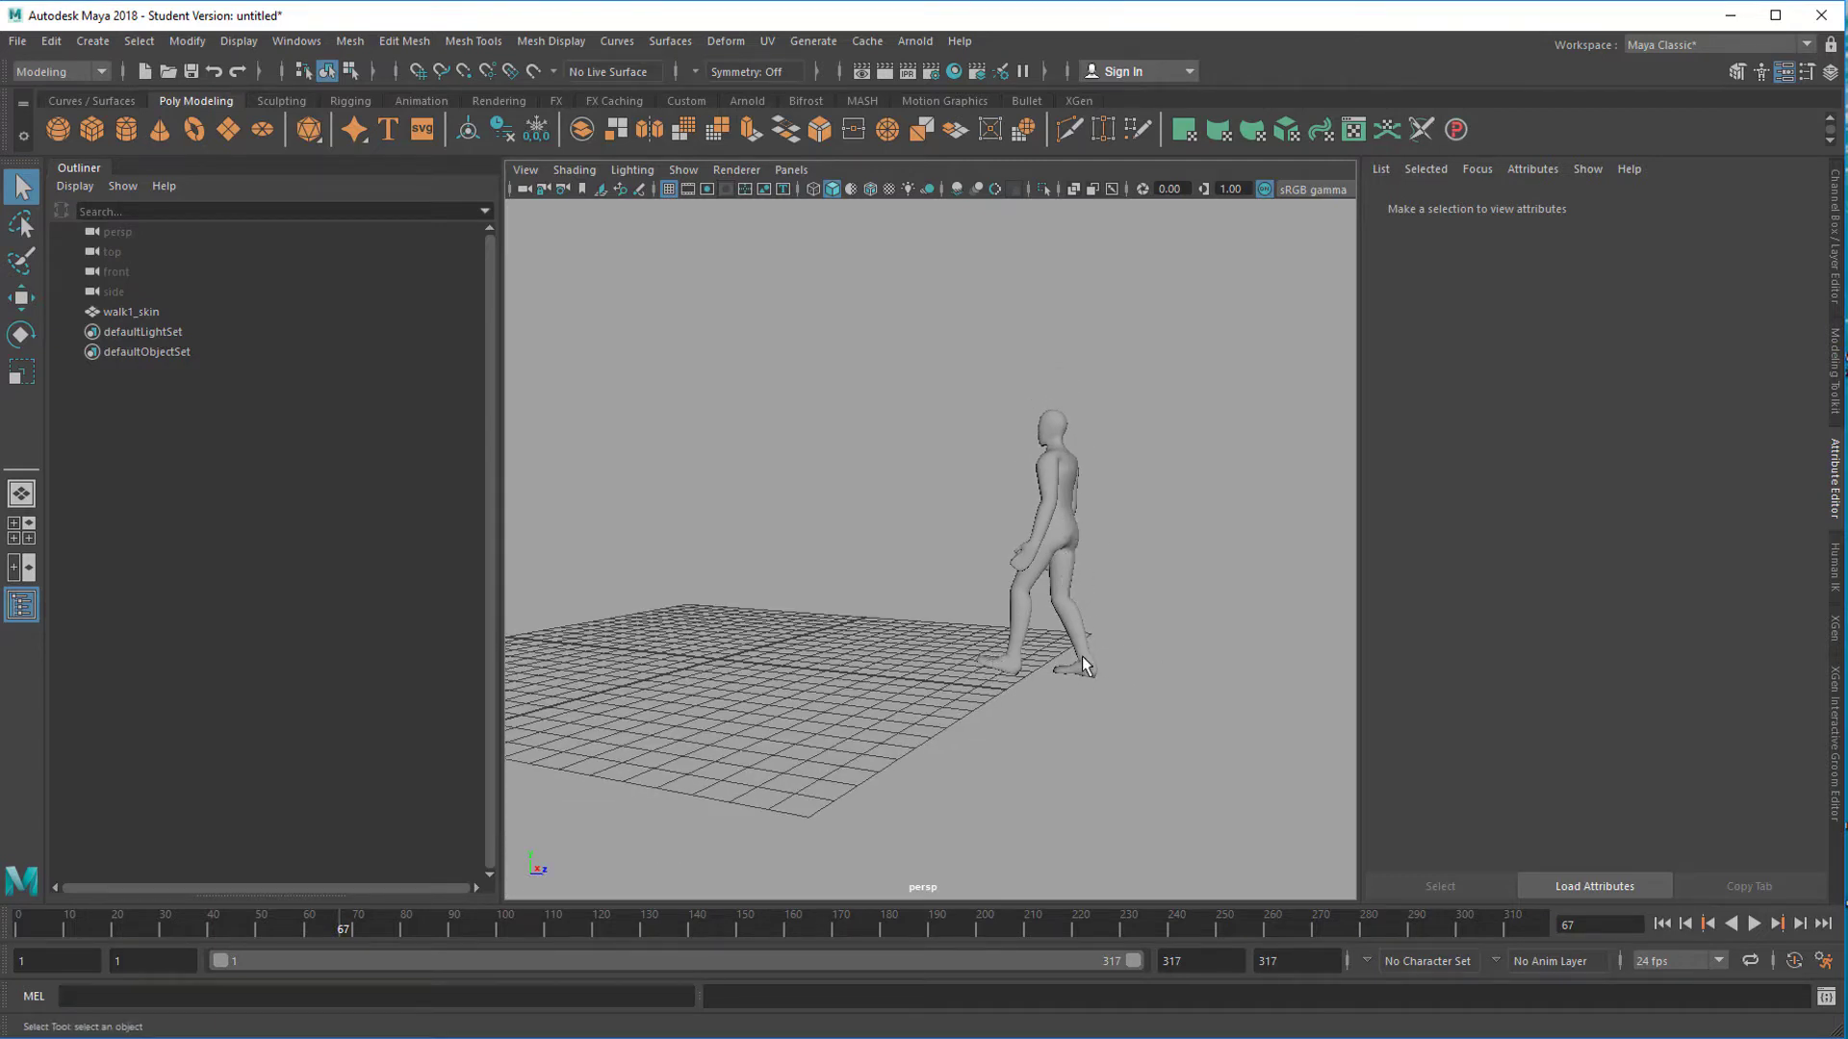
right_click_drag(970, 622, 1175, 618, "alt")
middle_click_drag(1198, 618, 1001, 607, "alt")
right_click_drag(1002, 607, 1007, 631, "alt")
left_click_drag(1006, 632, 948, 647, "alt")
left_click(779, 553)
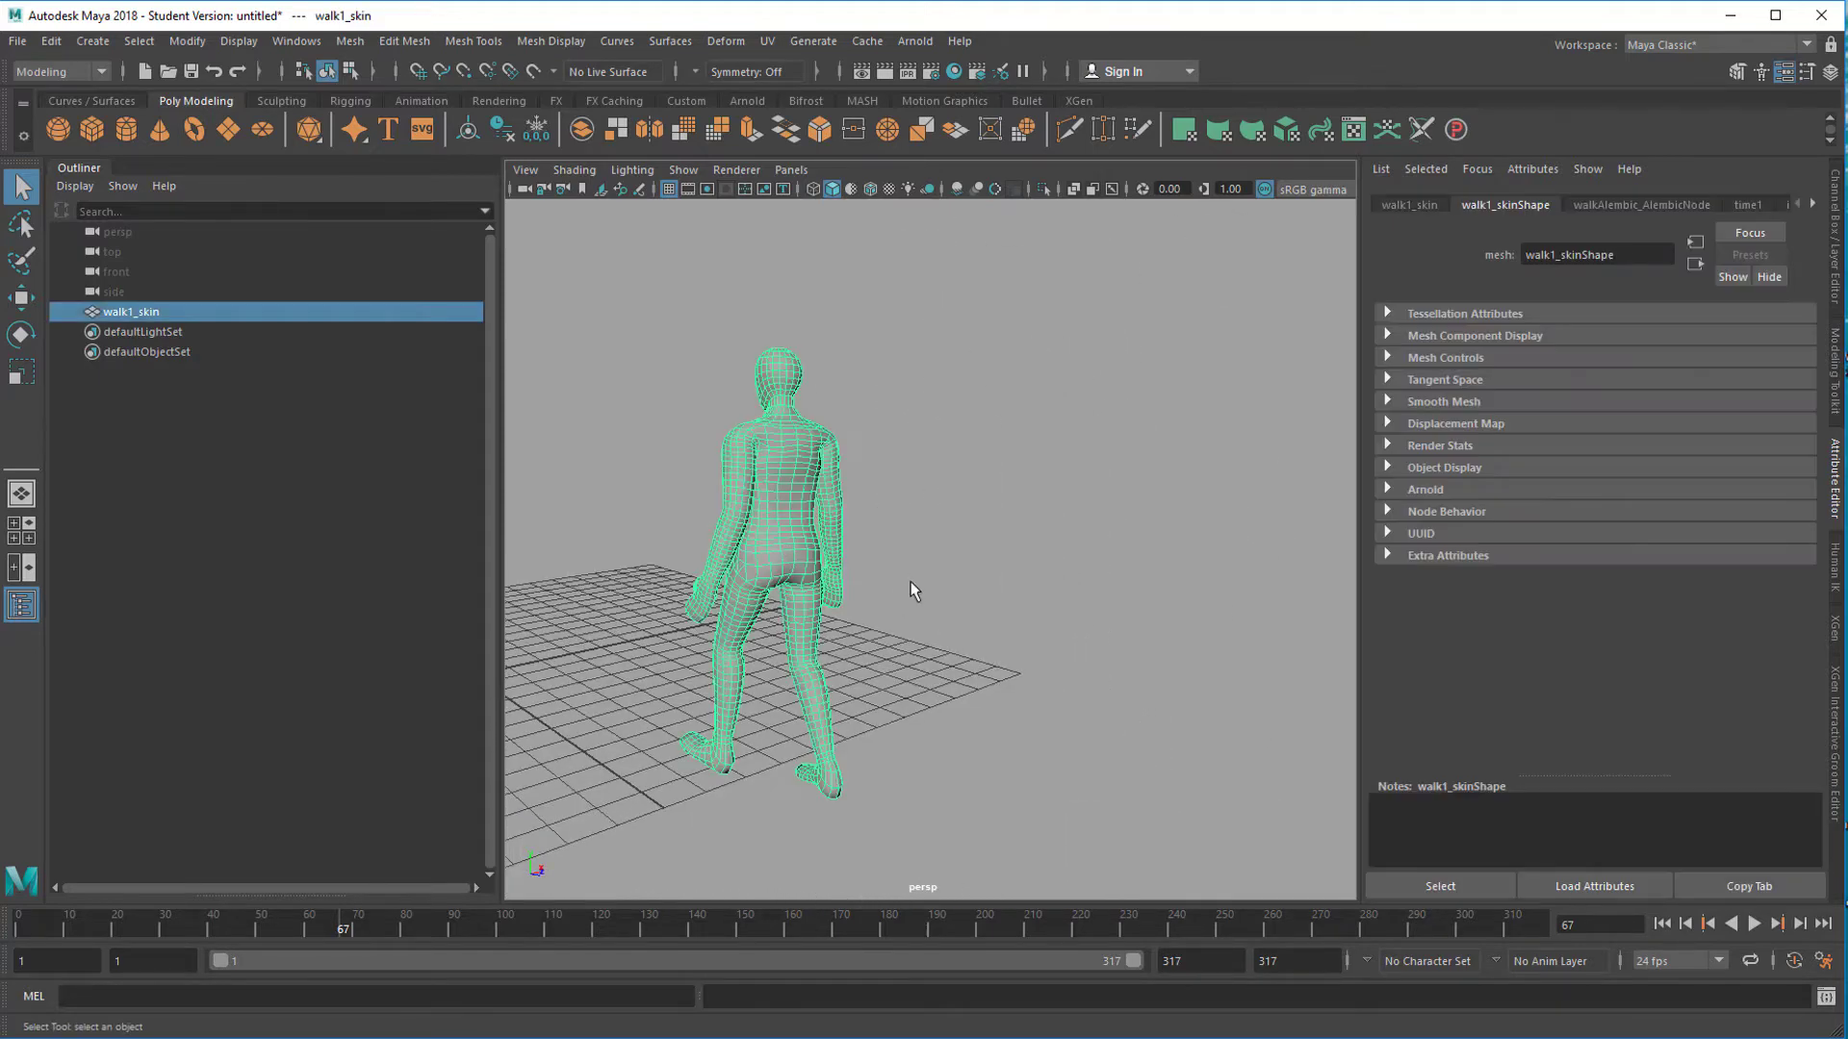
right_click_drag(728, 619, 830, 618, "alt")
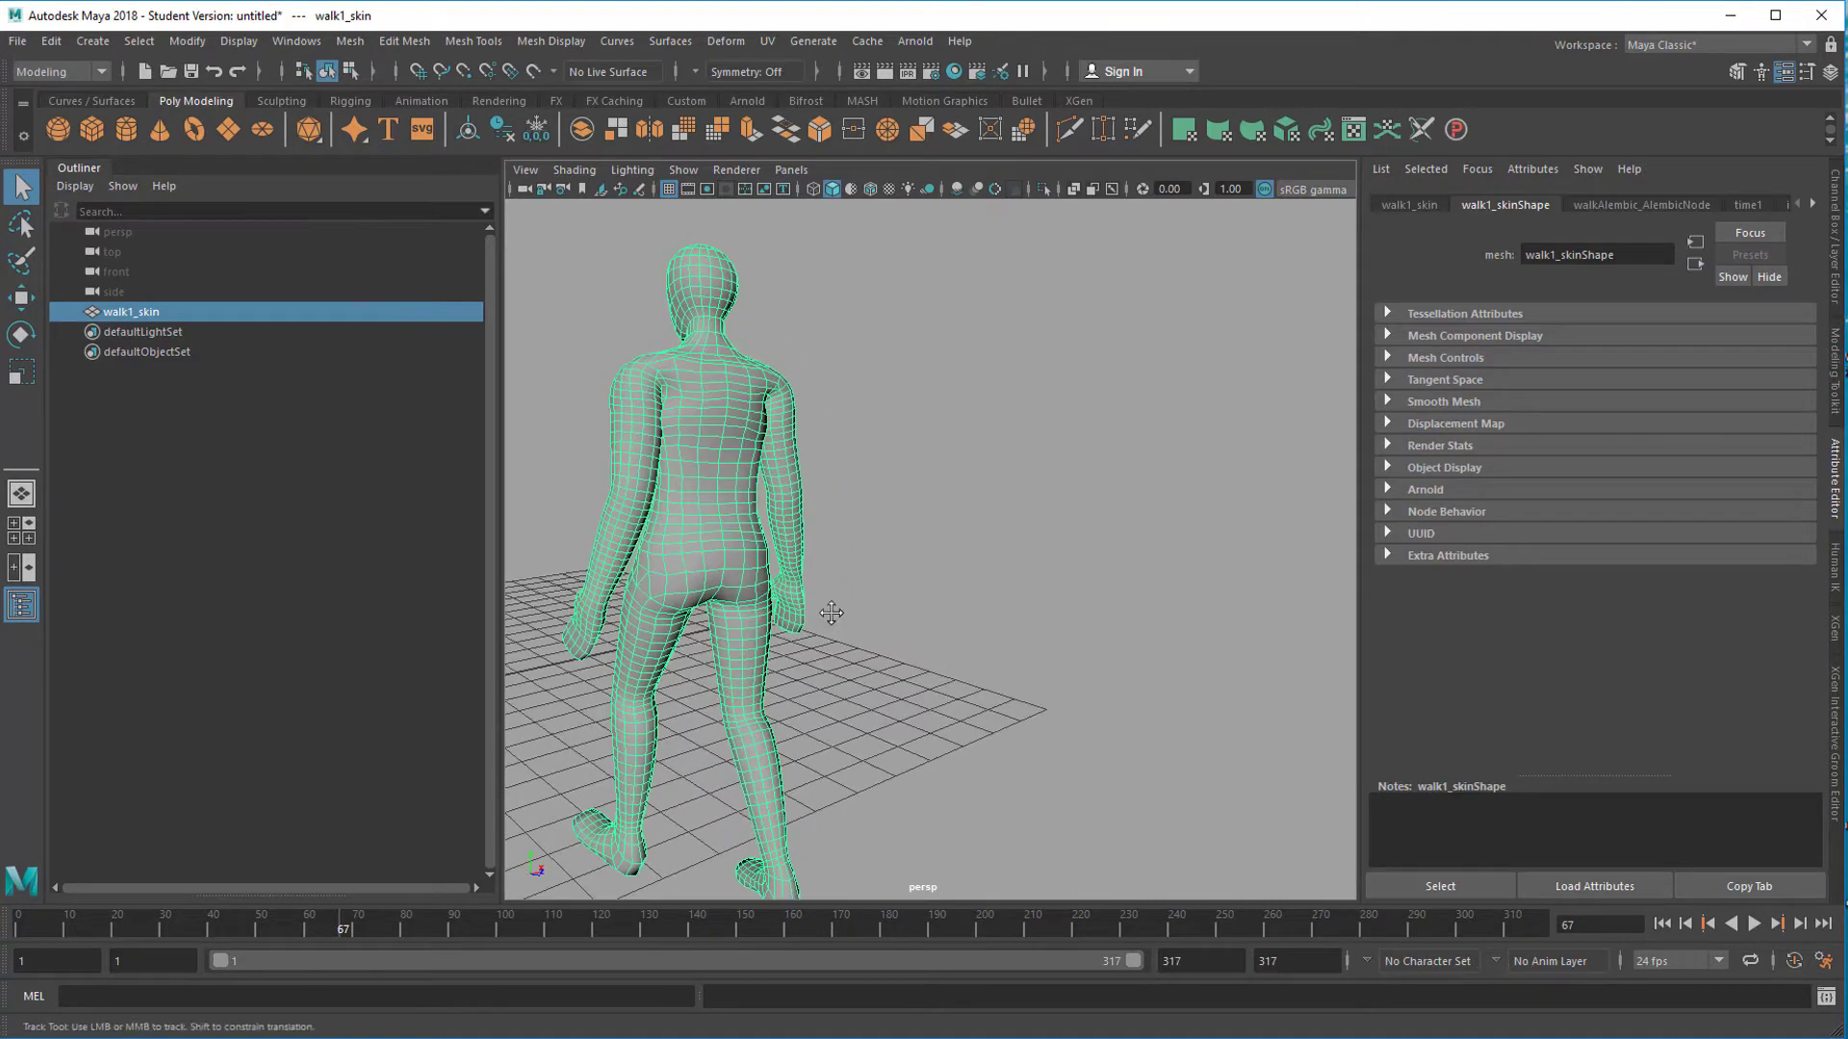
left_click_drag(830, 618, 807, 491, "alt")
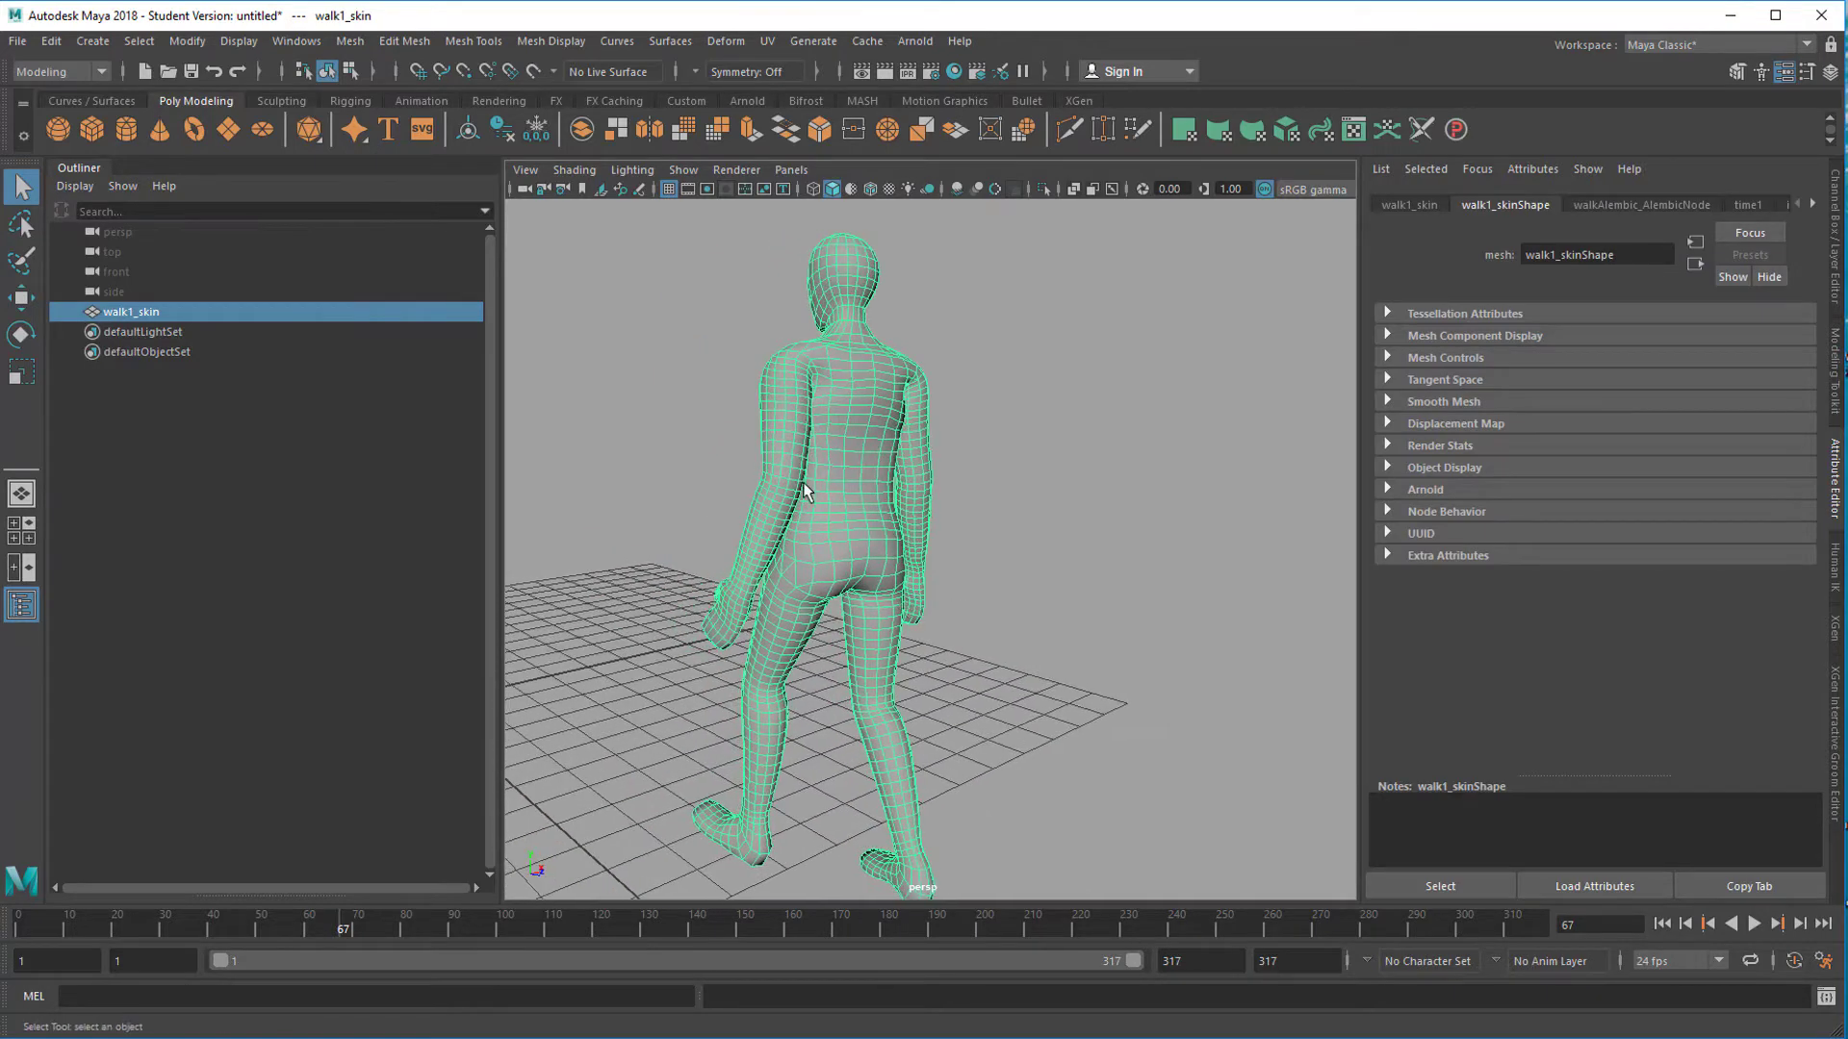
Switch the walk1_skin mesh to face selection and select a single face at the back of the left knee
right_click(860, 480)
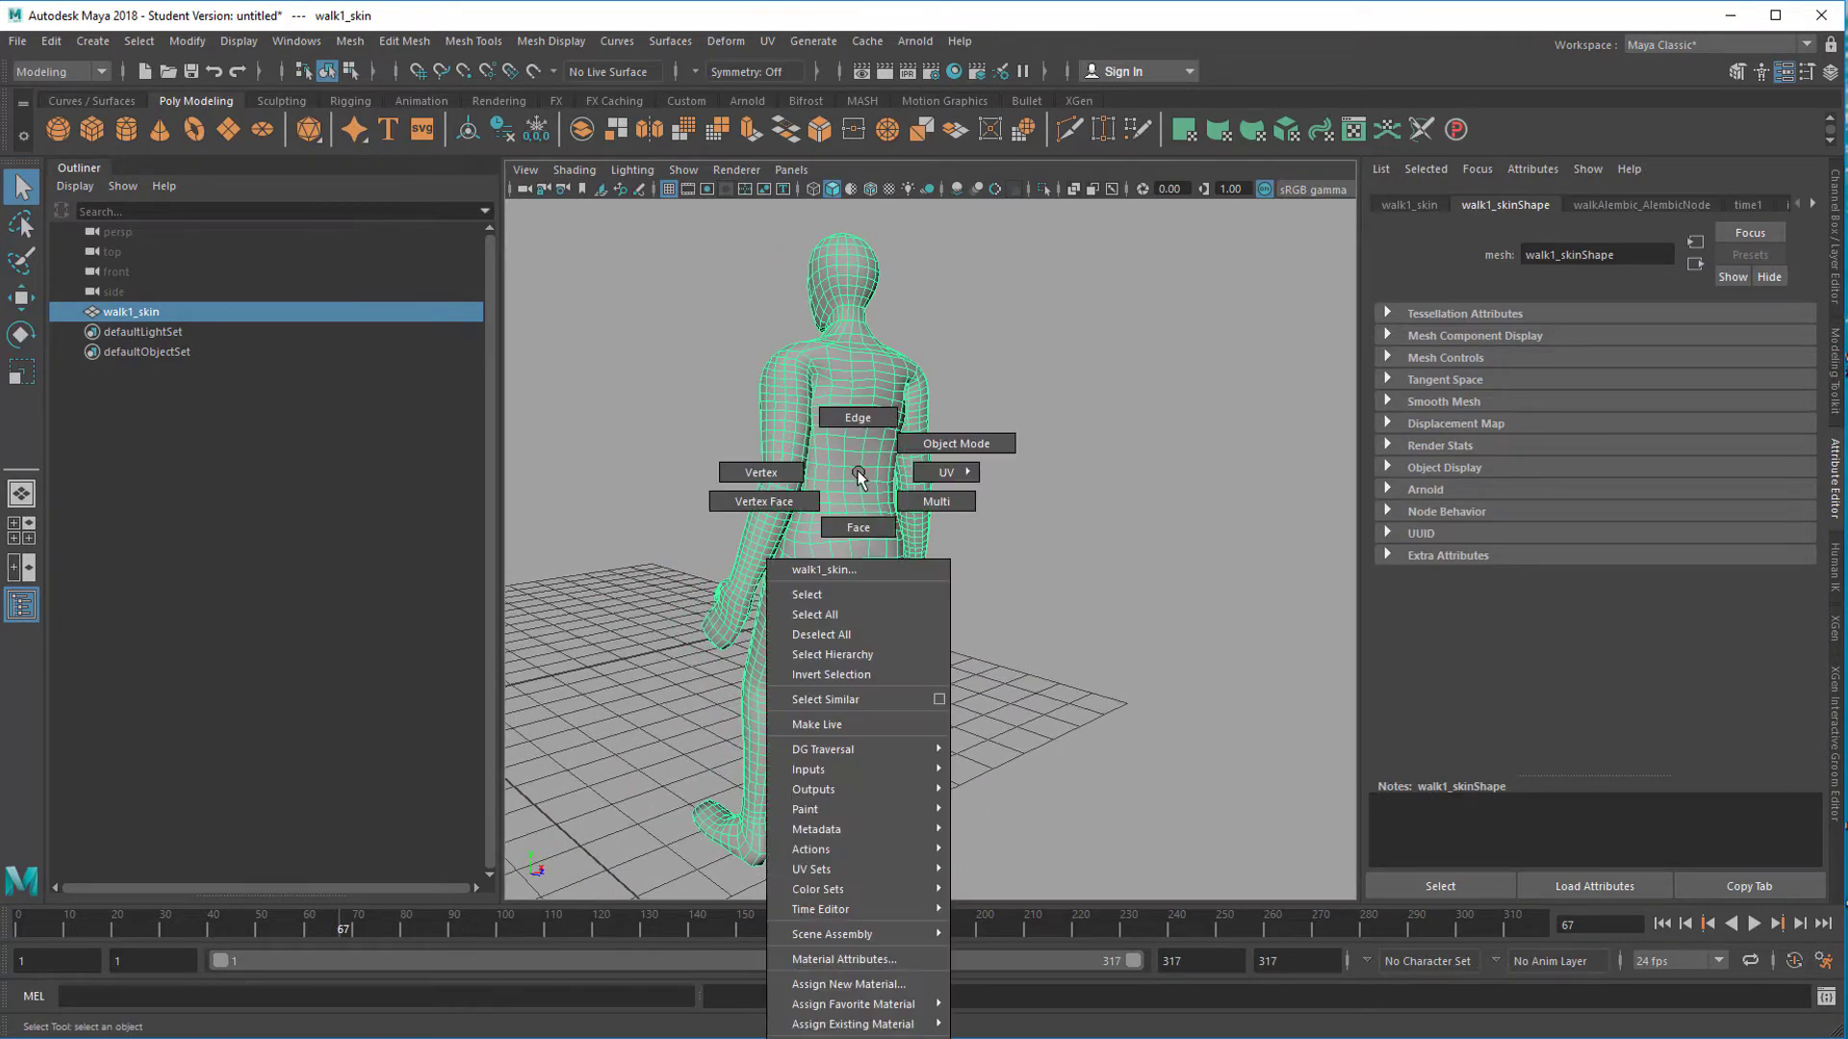
left_click(861, 527)
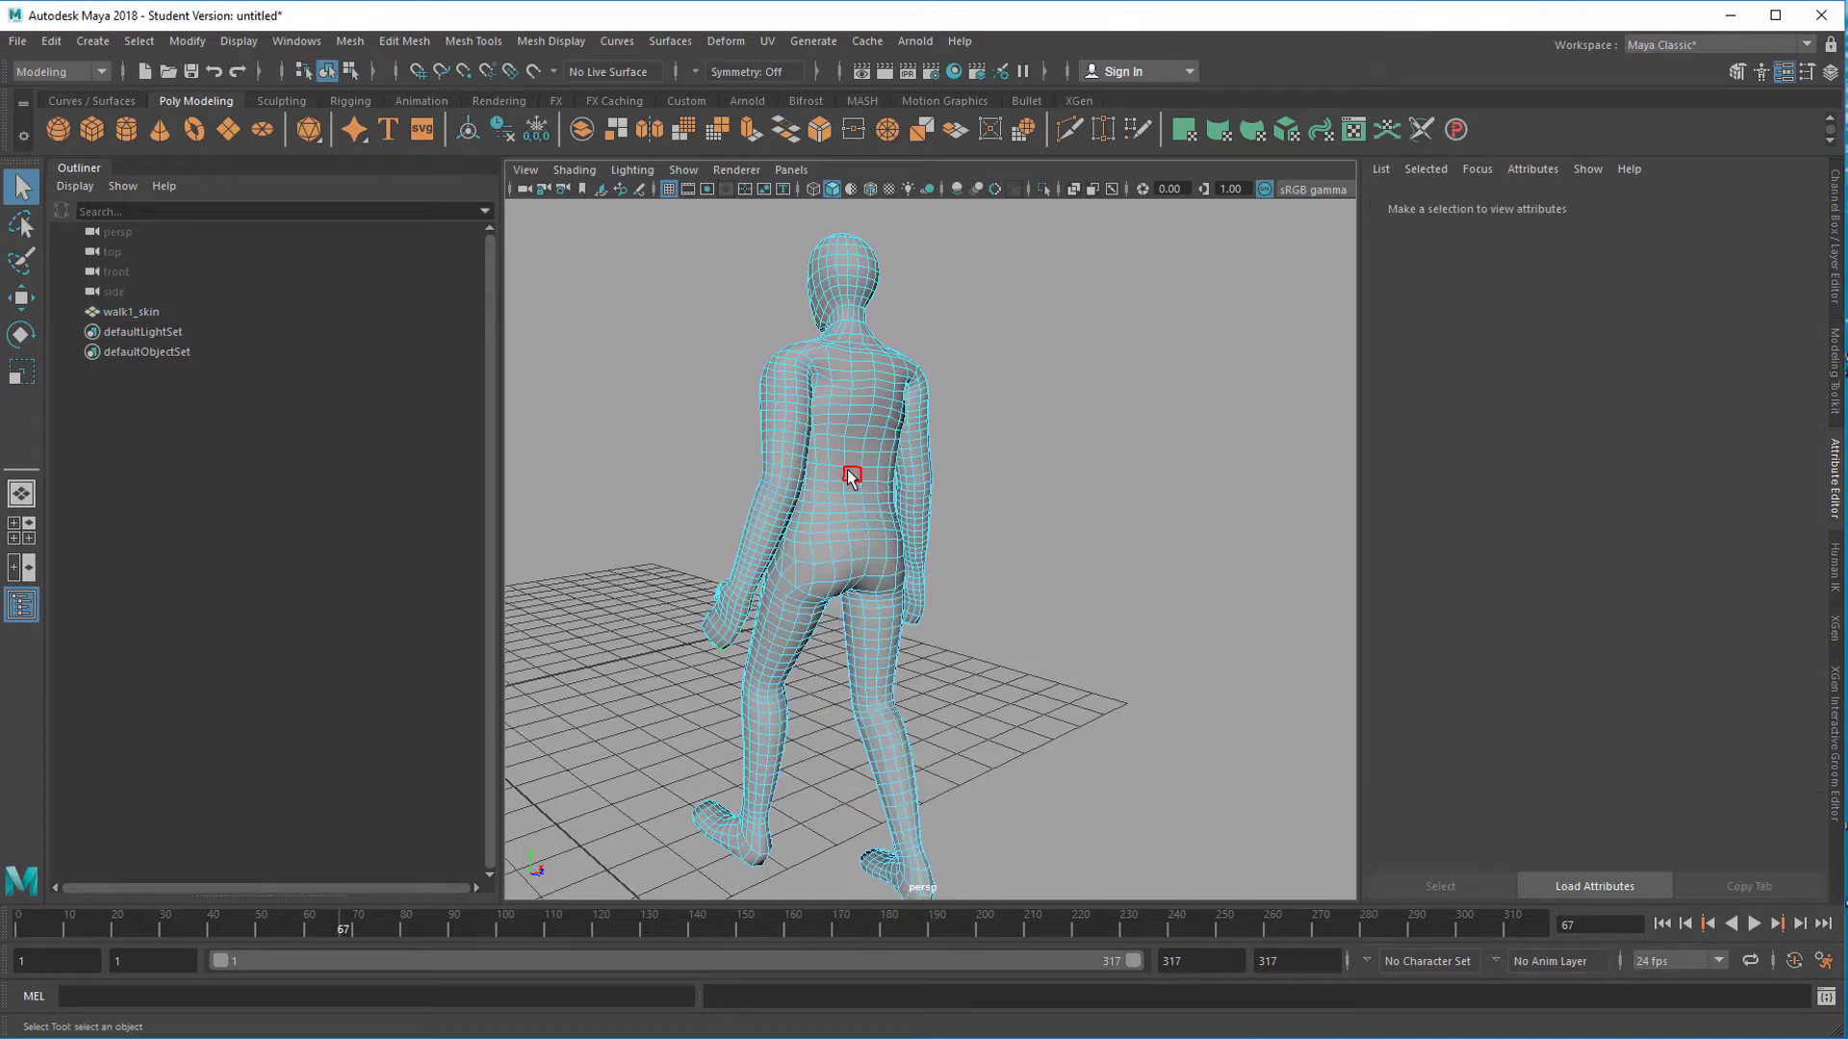
left_click(851, 478)
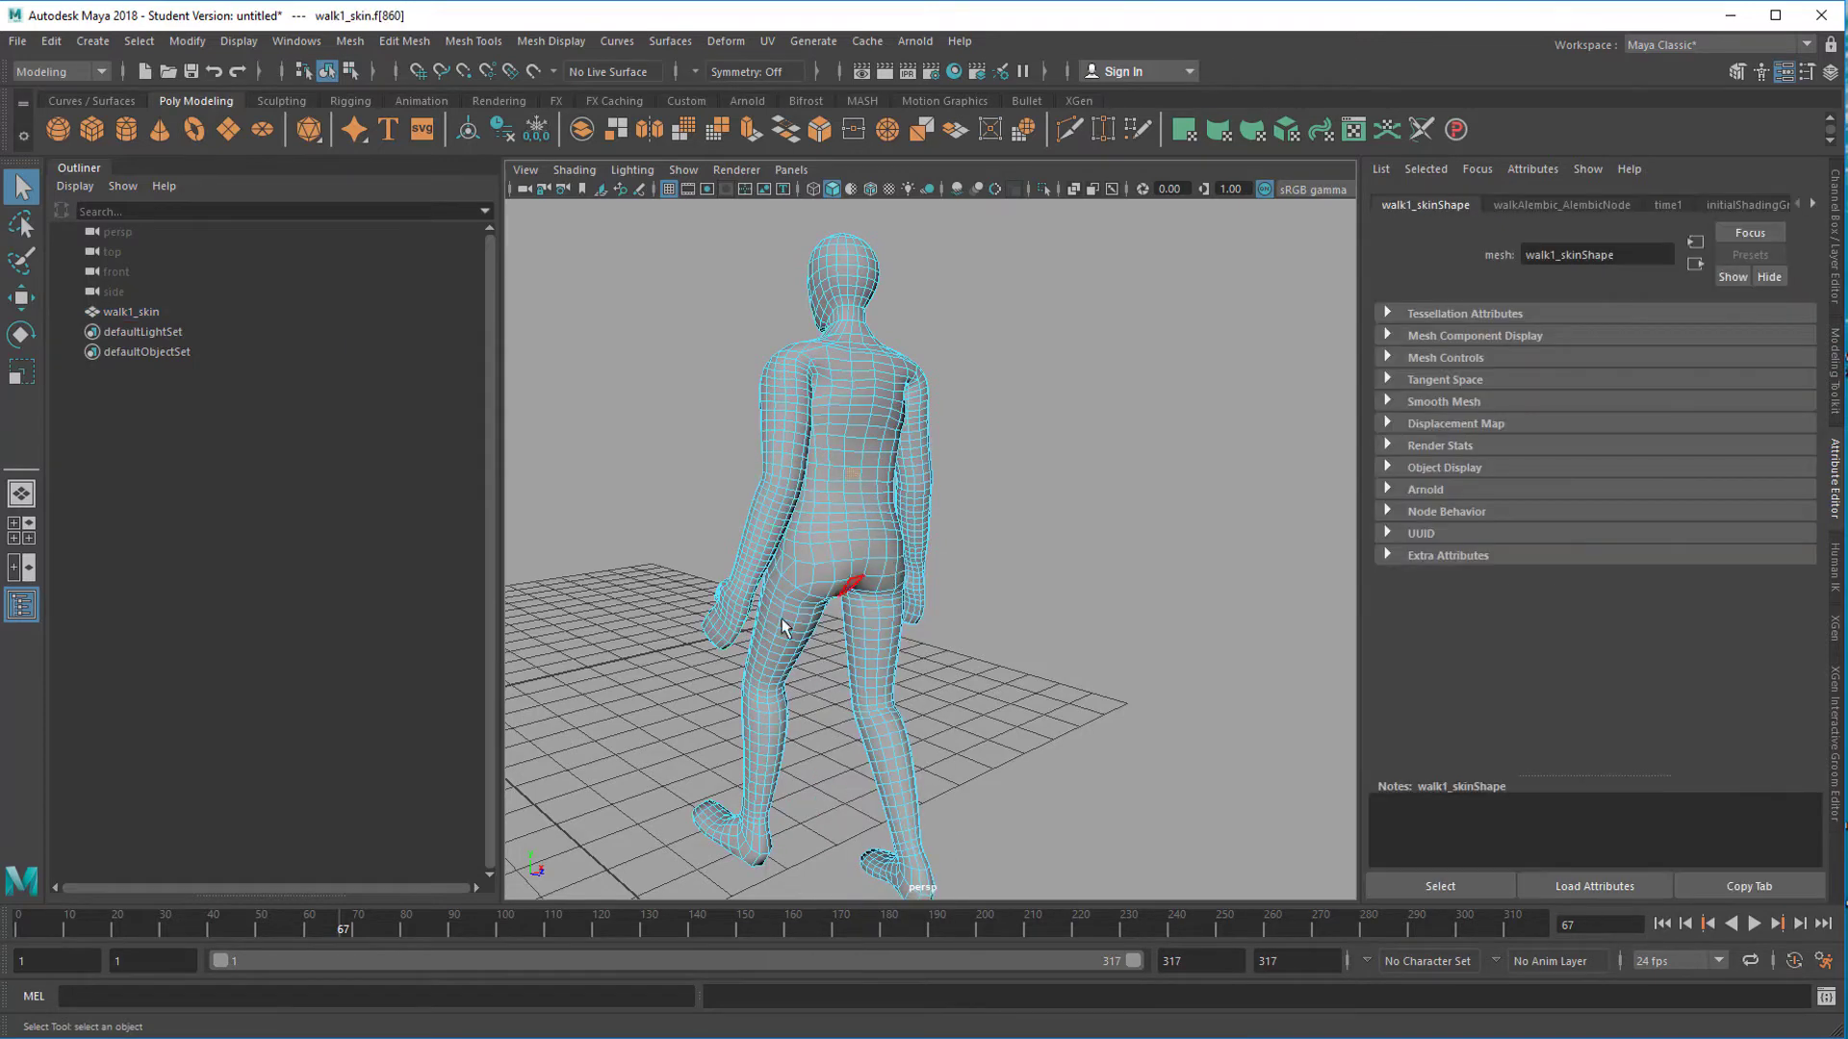
scroll(837, 616, "up", 5)
middle_click_drag(952, 576, 1087, 403, "alt")
left_click(892, 747)
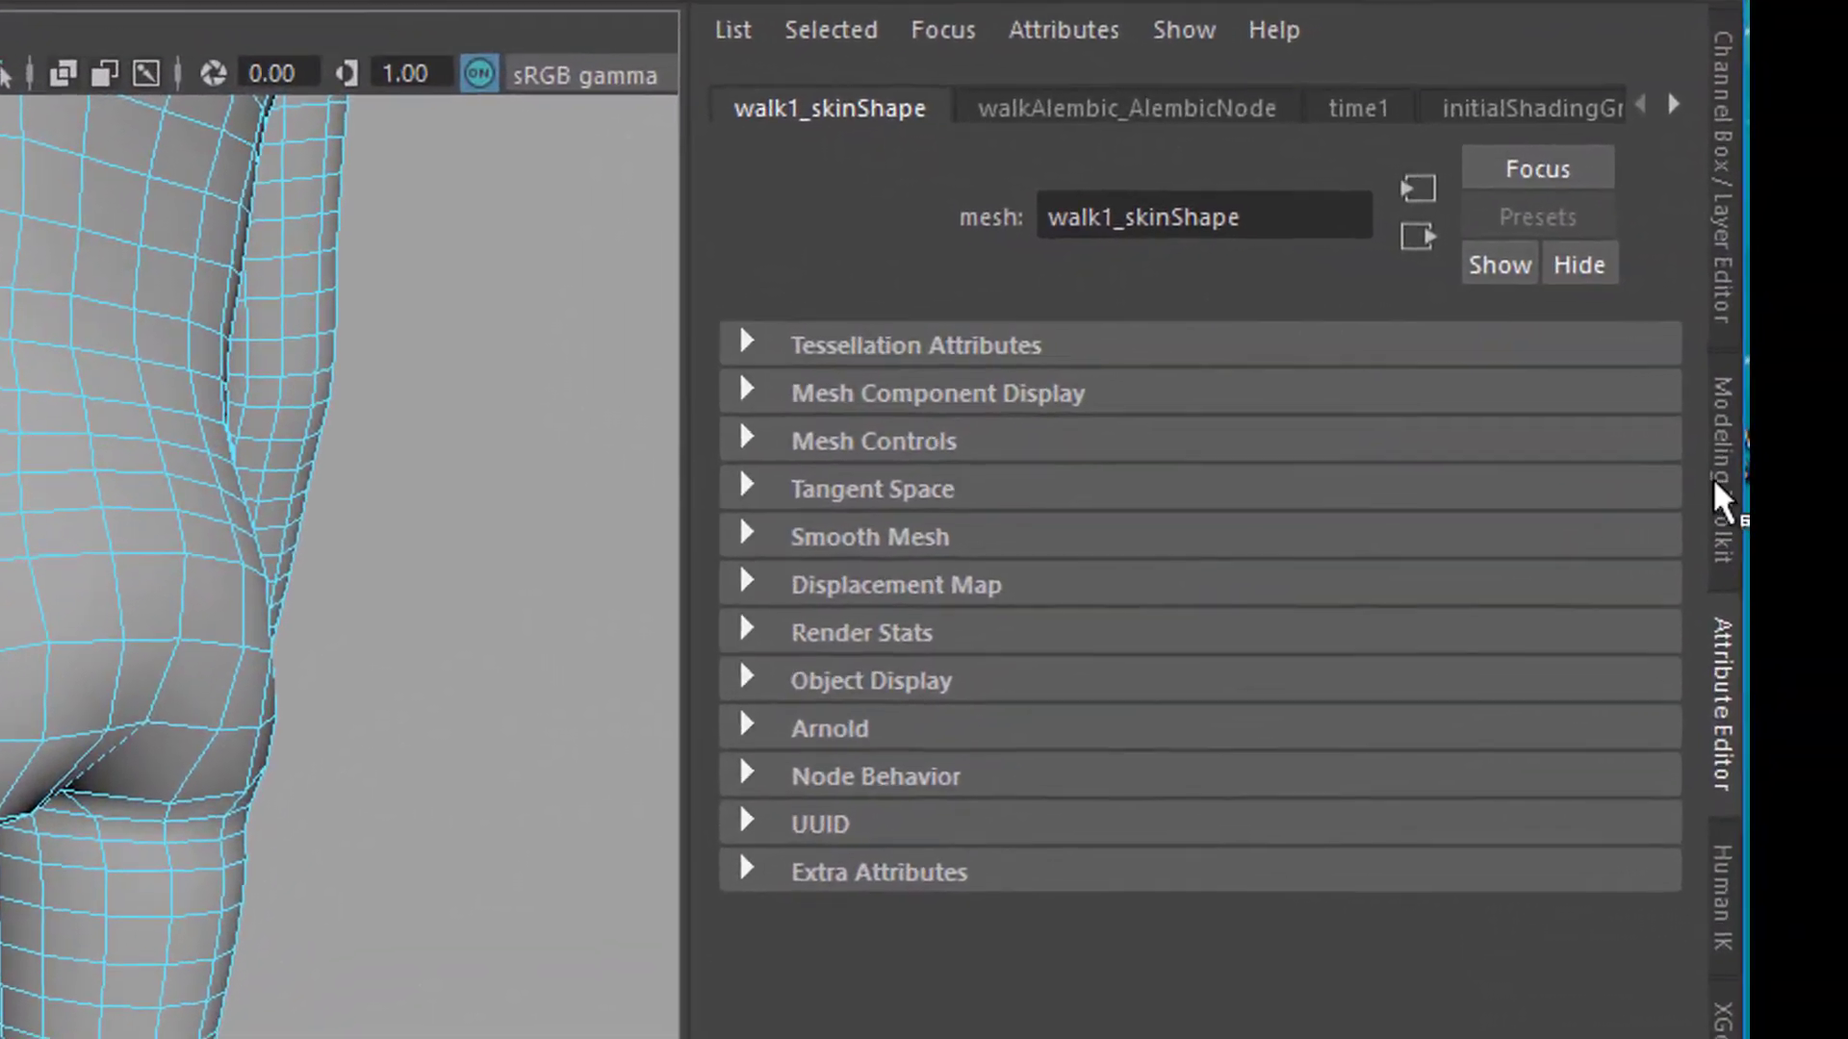
Show the Modeling Toolkit and review the Edit Mesh commands available for the selected knee face
left_click(1718, 486)
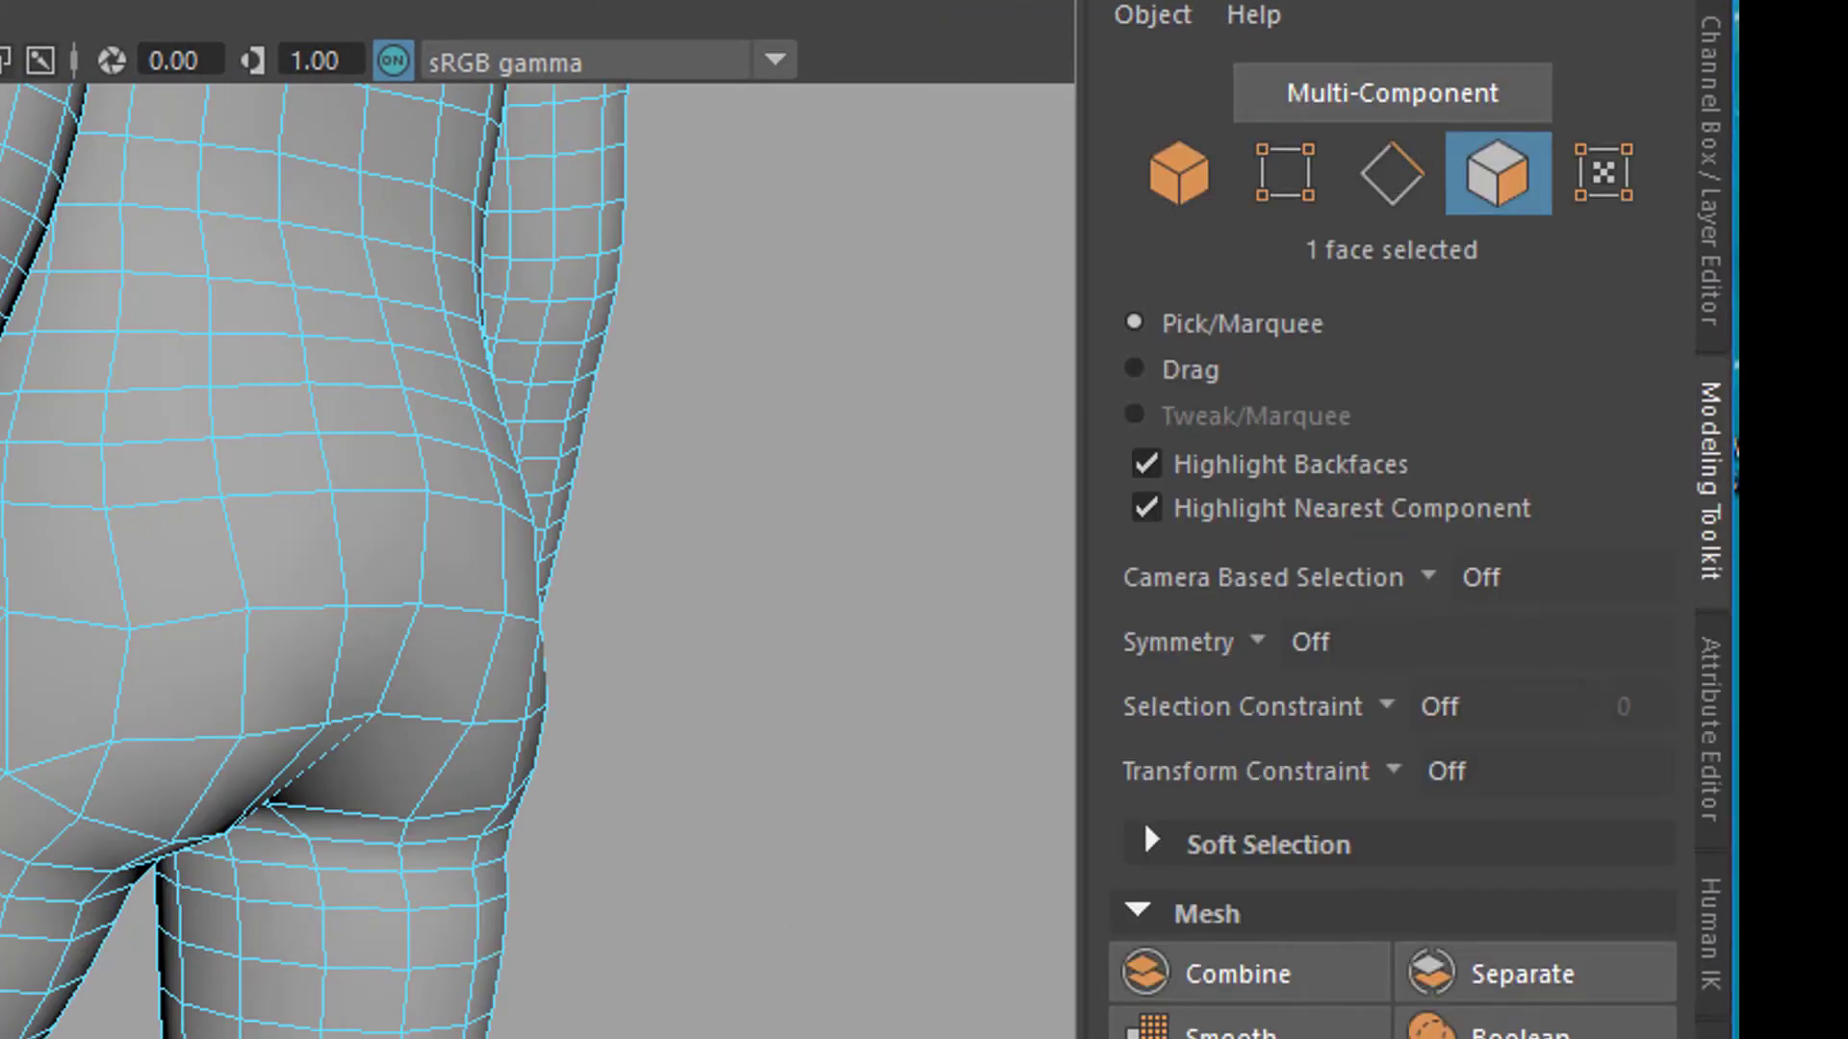
middle_click_drag(616, 847, 279, 164, "alt")
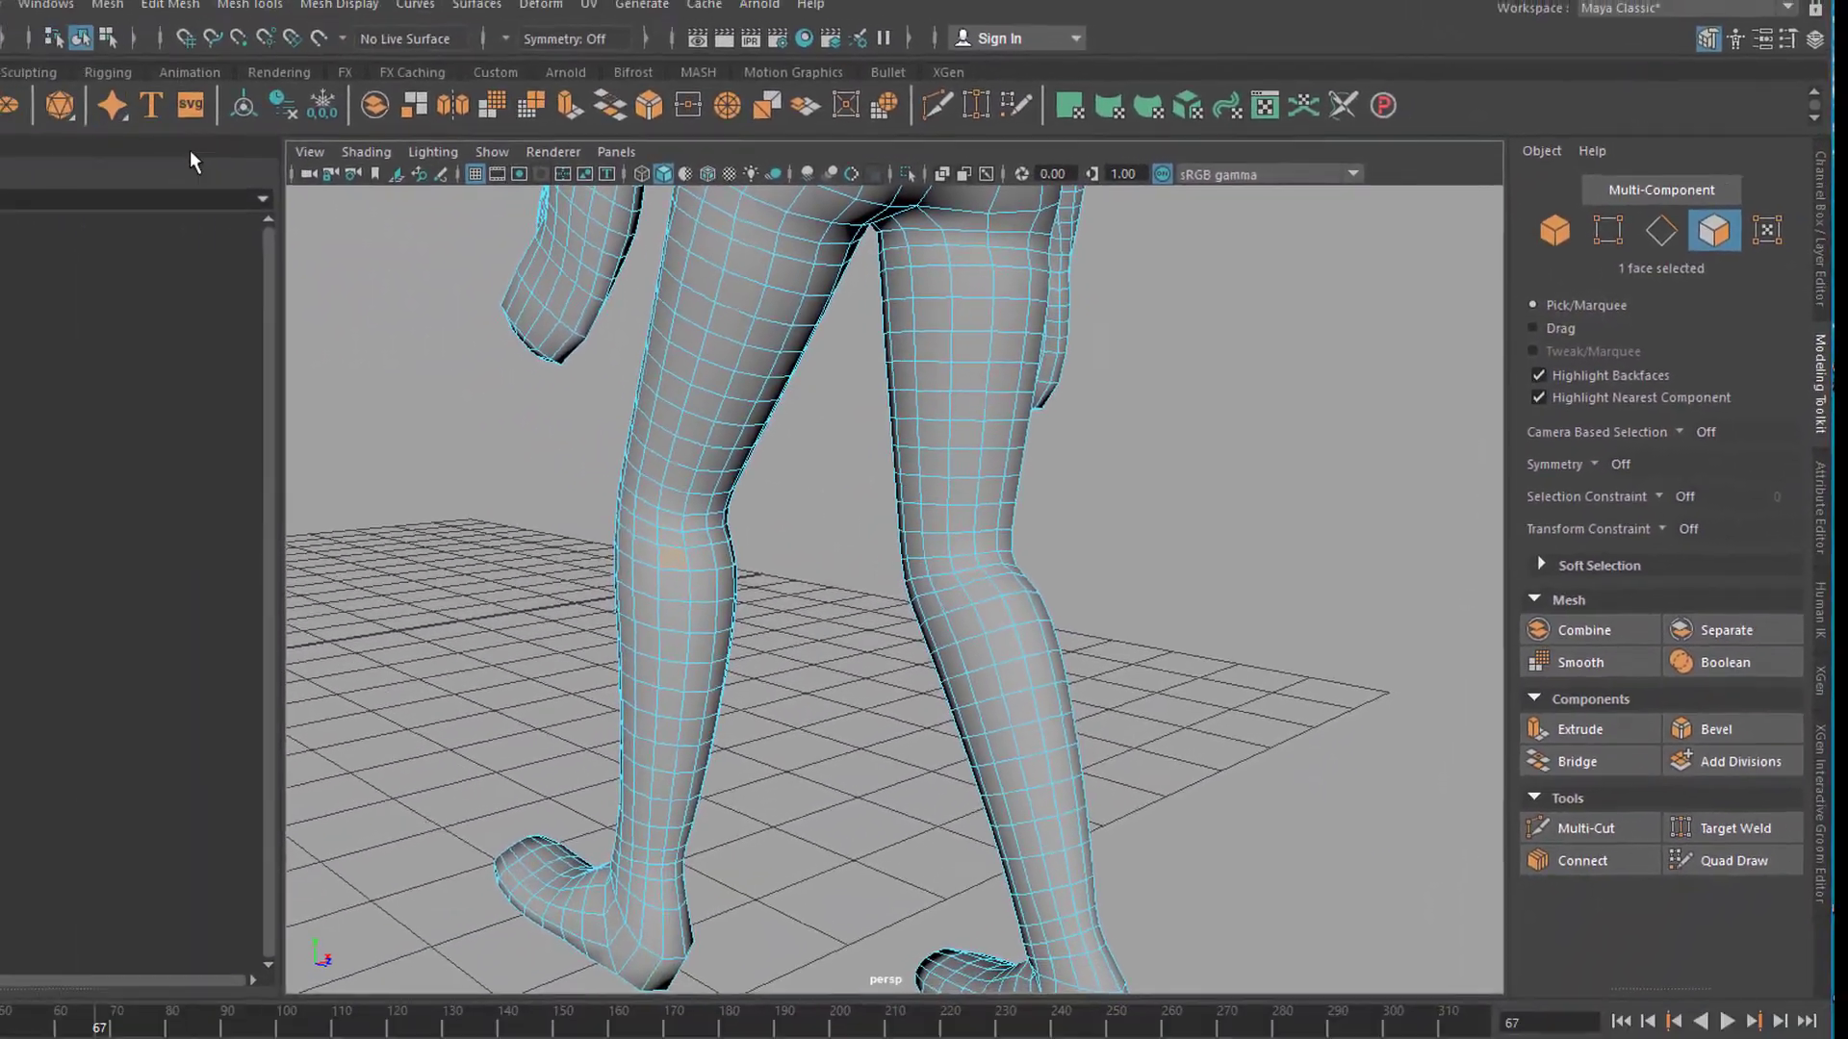
left_click(169, 4)
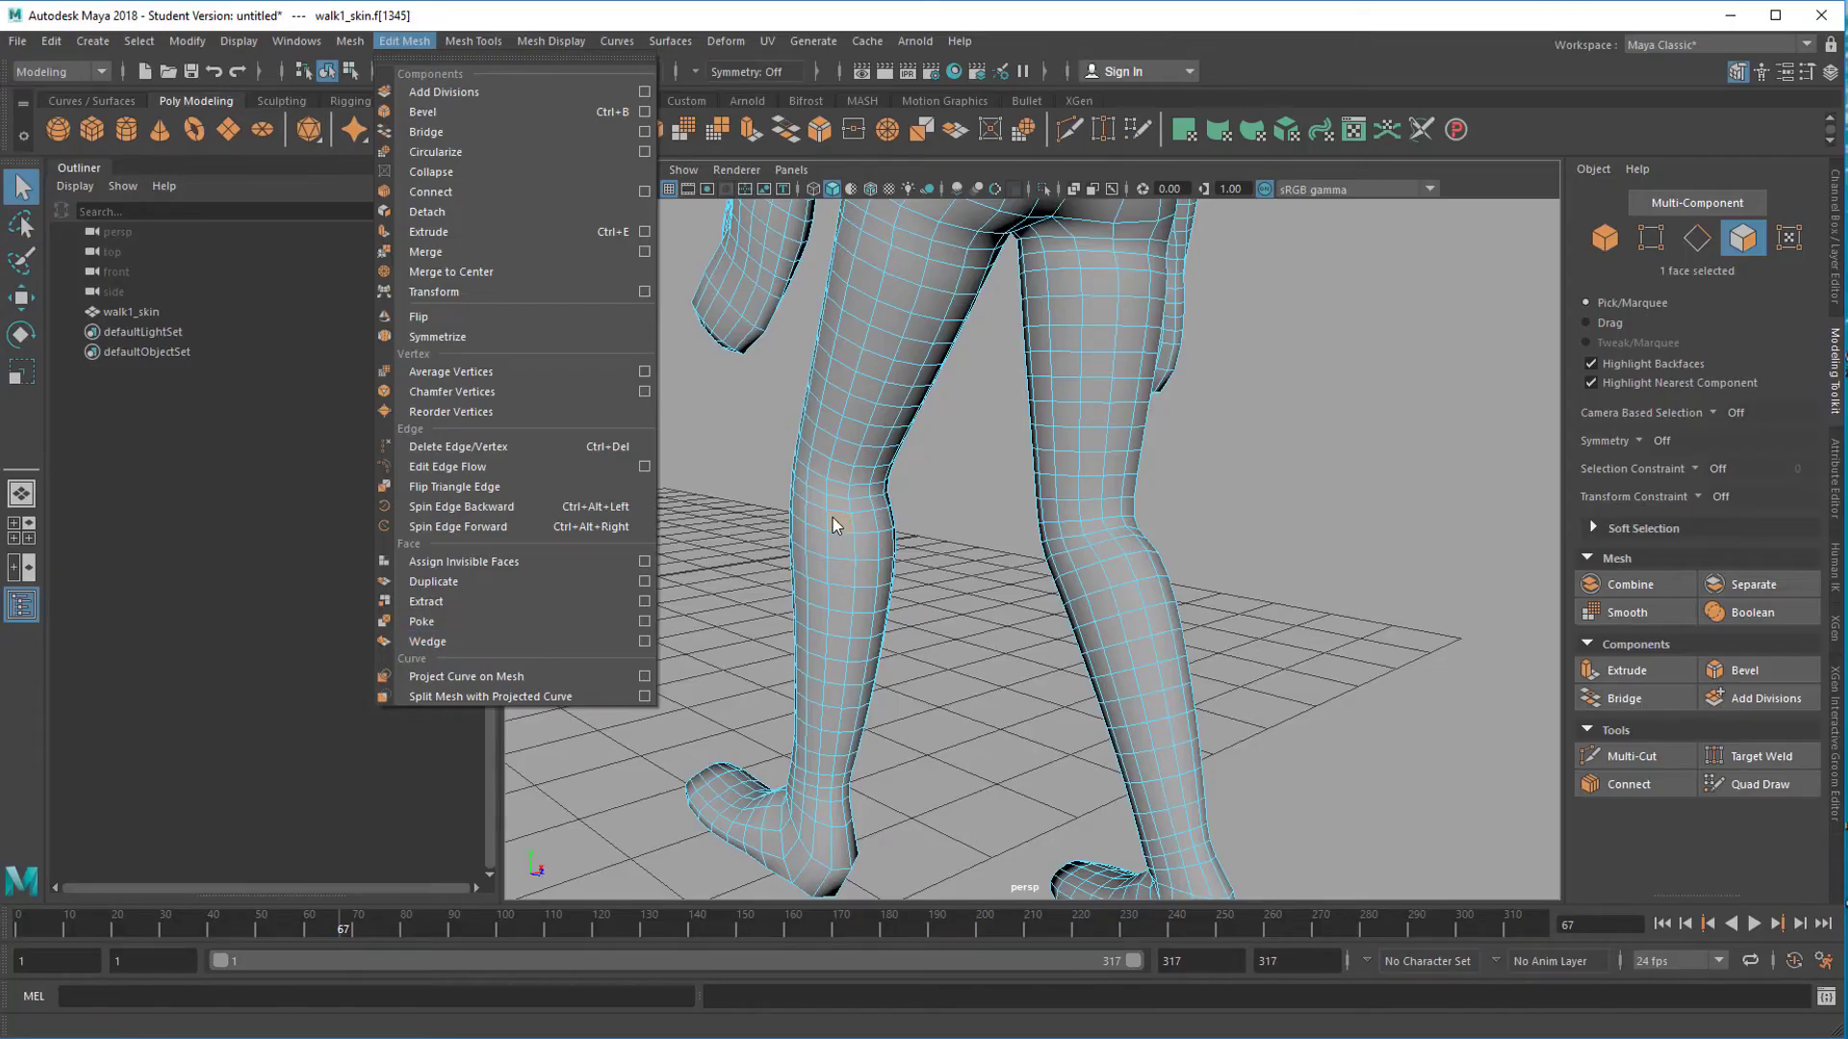
left_click(835, 521)
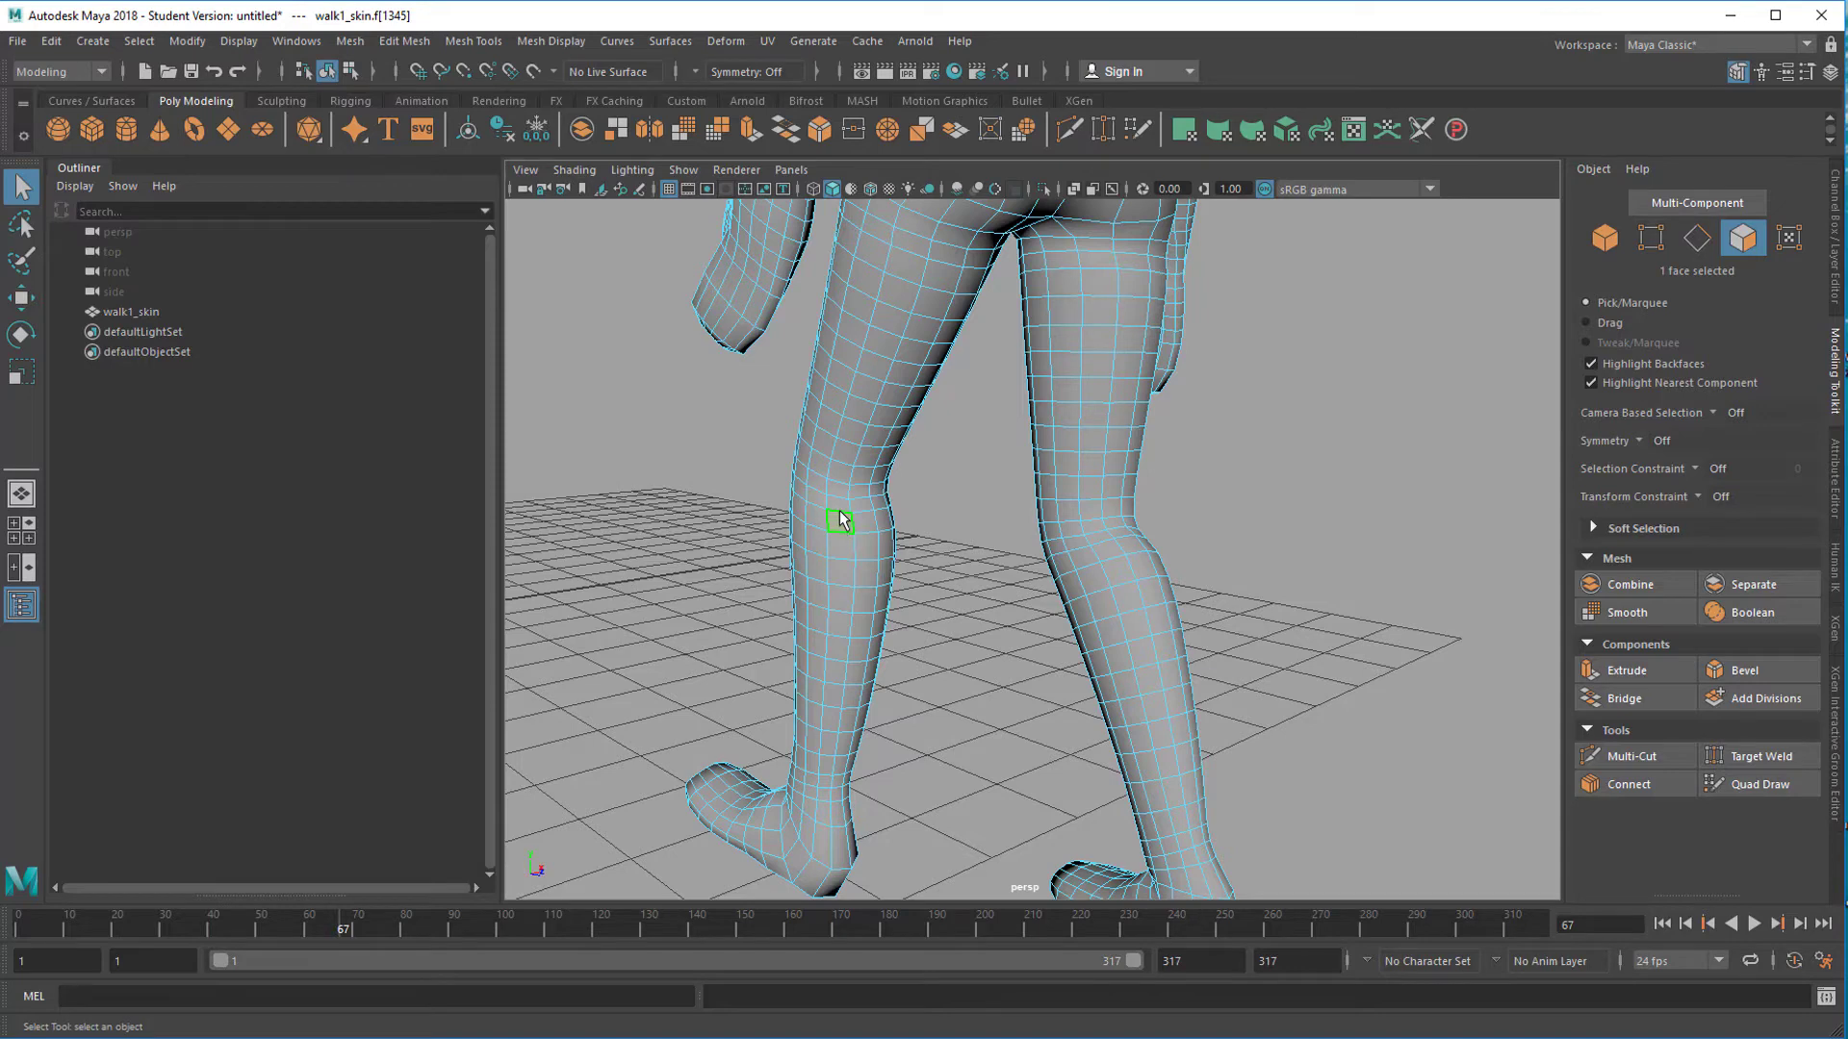
Enable Multi-Component selection and add the upper edge of the selected knee face to the selection
right_click_drag(828, 536, 1054, 535, "alt")
middle_click_drag(1020, 508, 1101, 545, "alt")
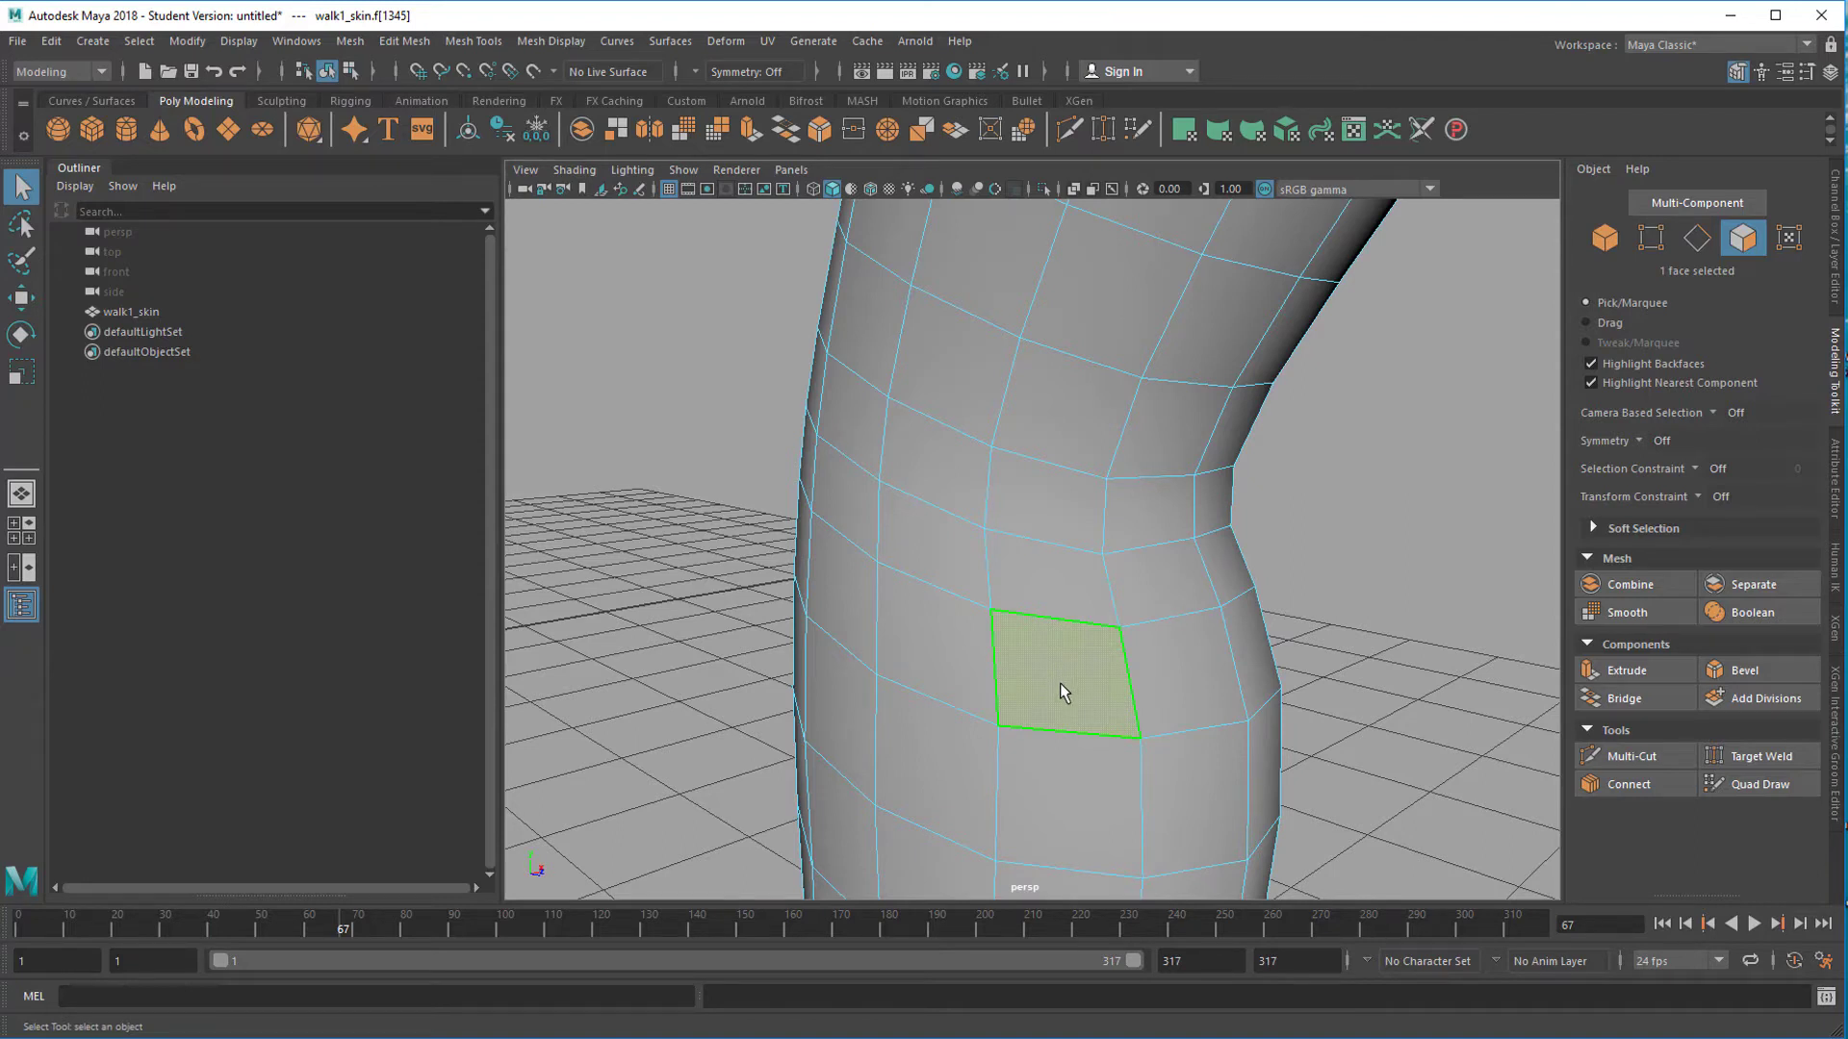
left_click(1722, 205)
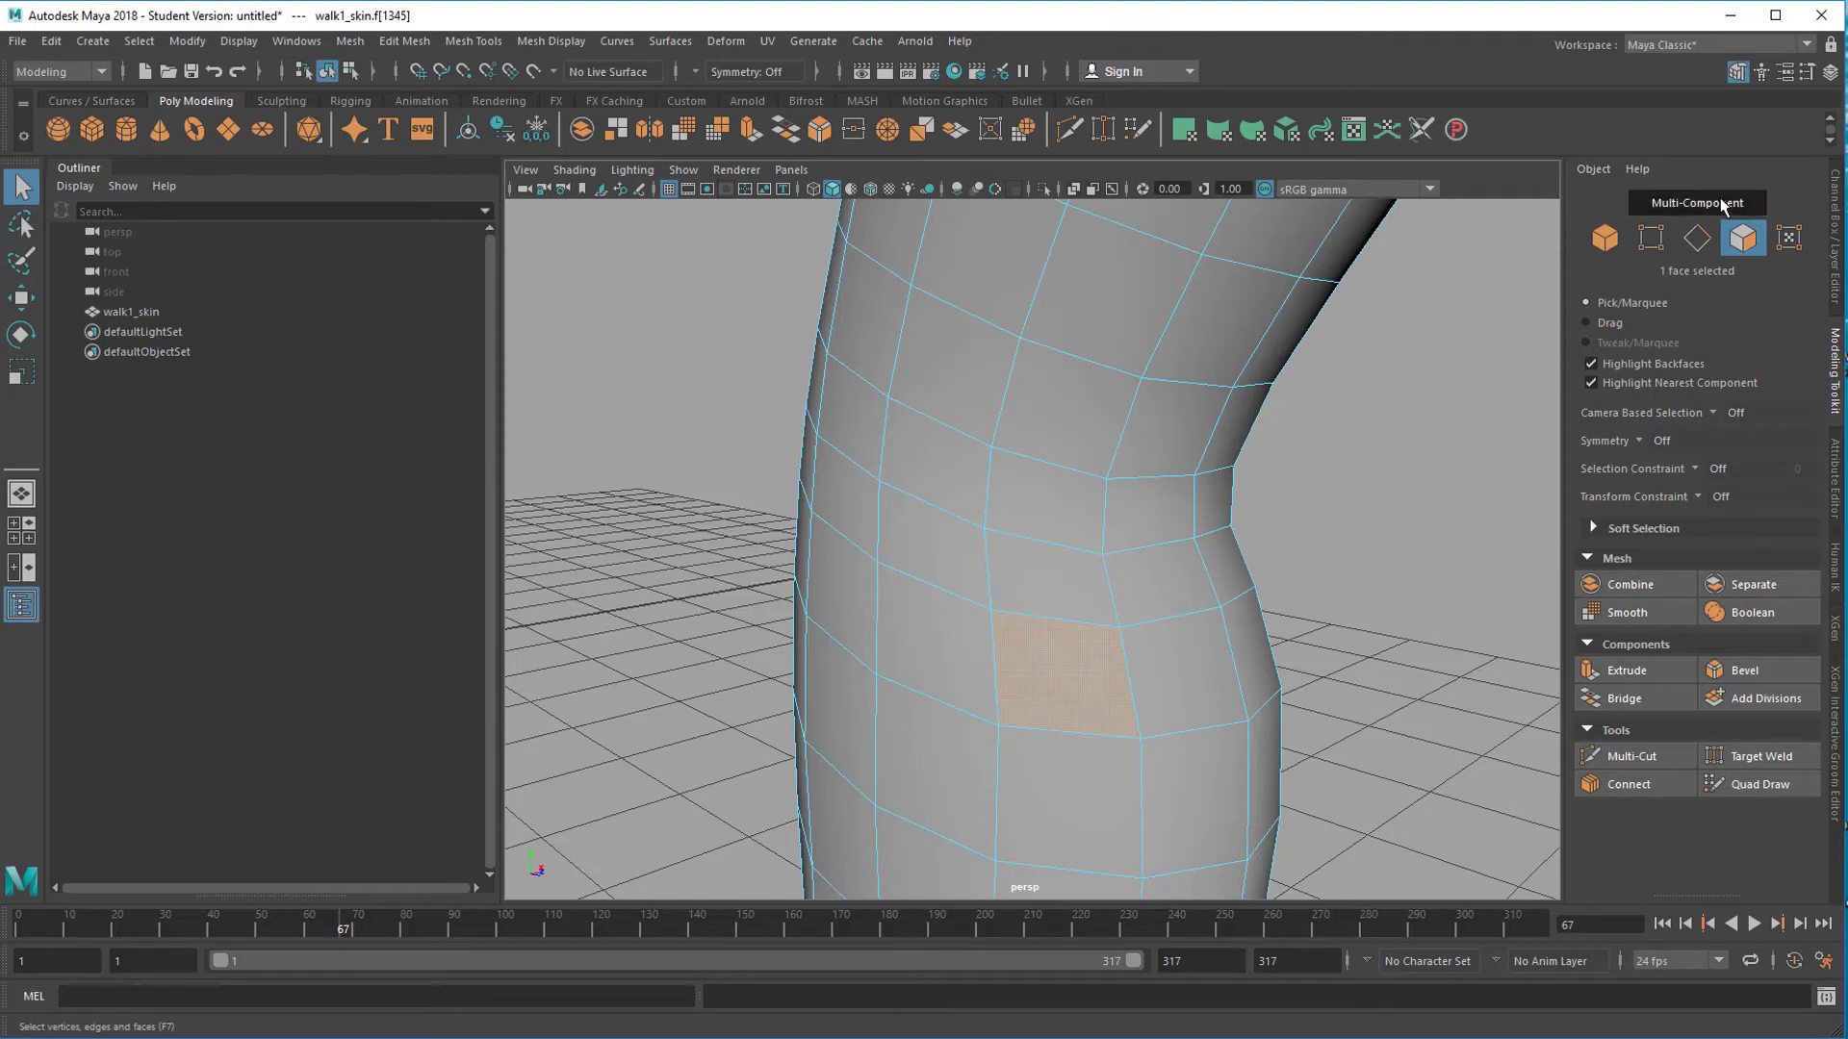
left_click(1074, 626, "shift")
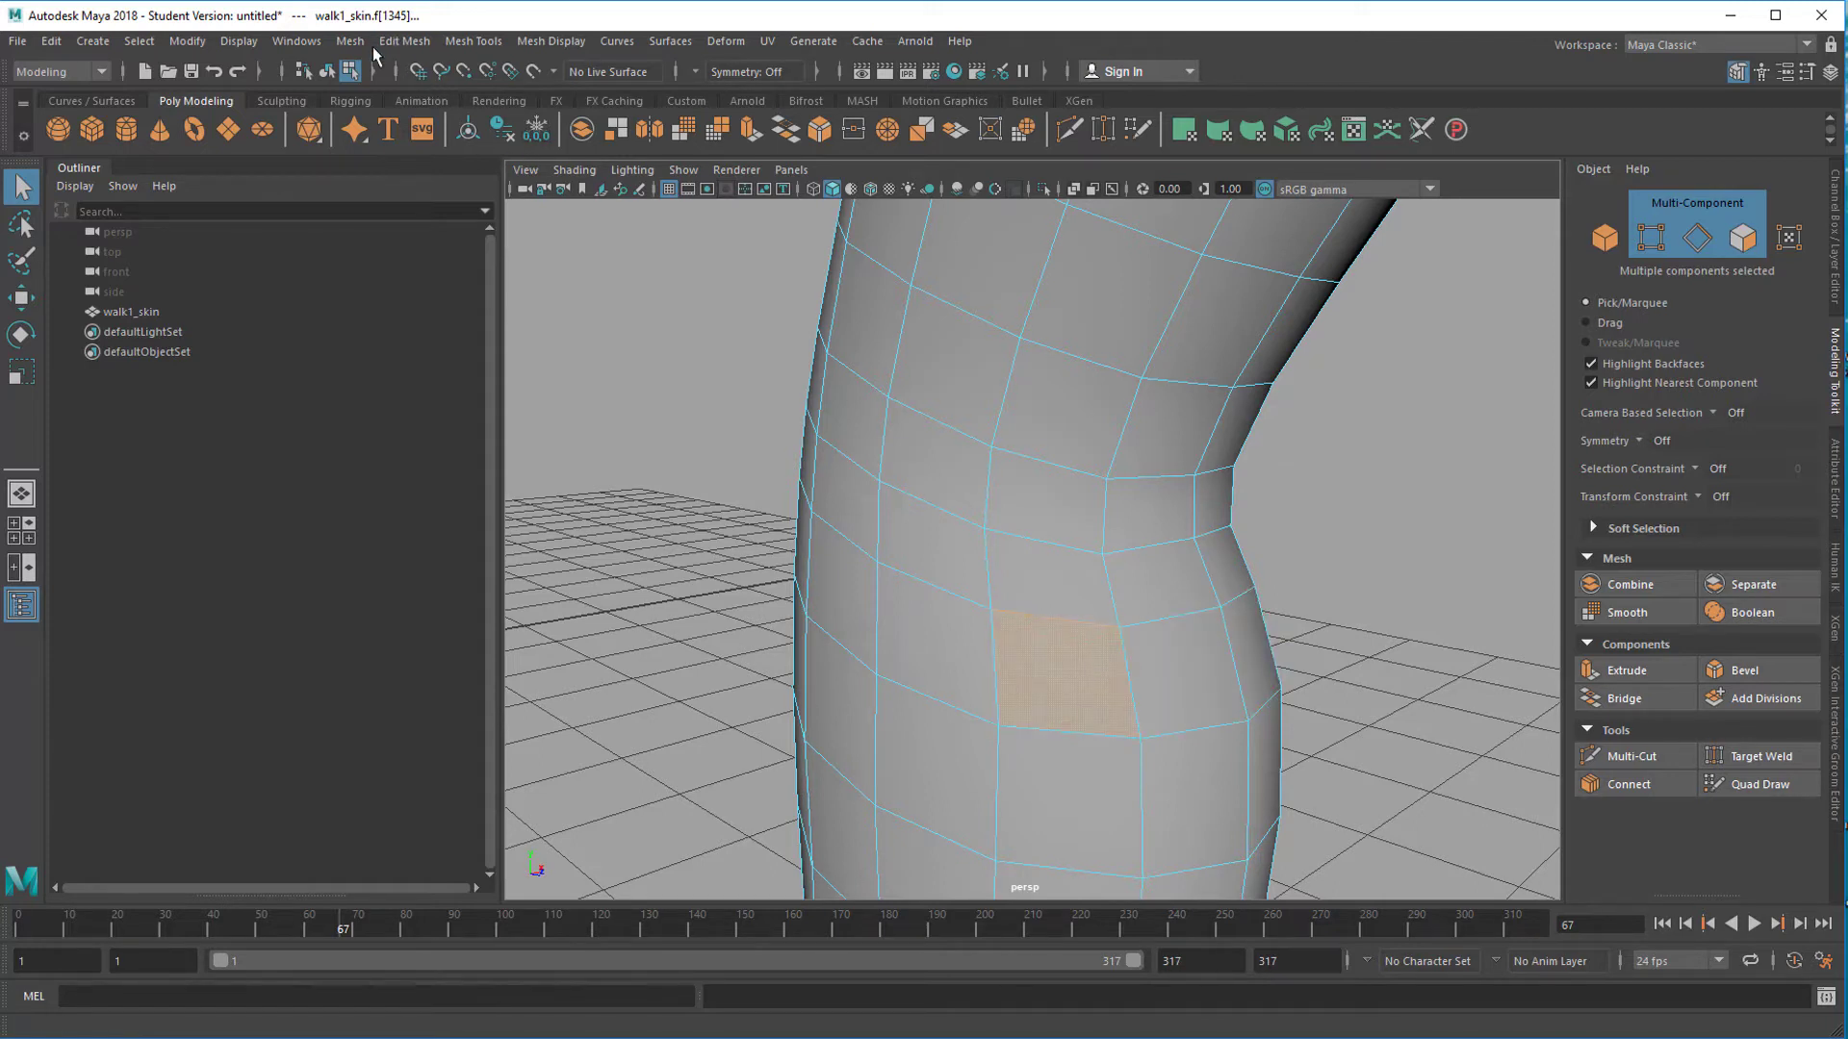
Apply a Wedge to the selected knee face around its upper edge and inspect the new geometry from the side
left_click(400, 41)
left_click(504, 637)
mouse_move(965, 701)
left_mouse_down("alt")
mouse_move(982, 702)
mouse_move(952, 696)
left_mouse_up("alt")
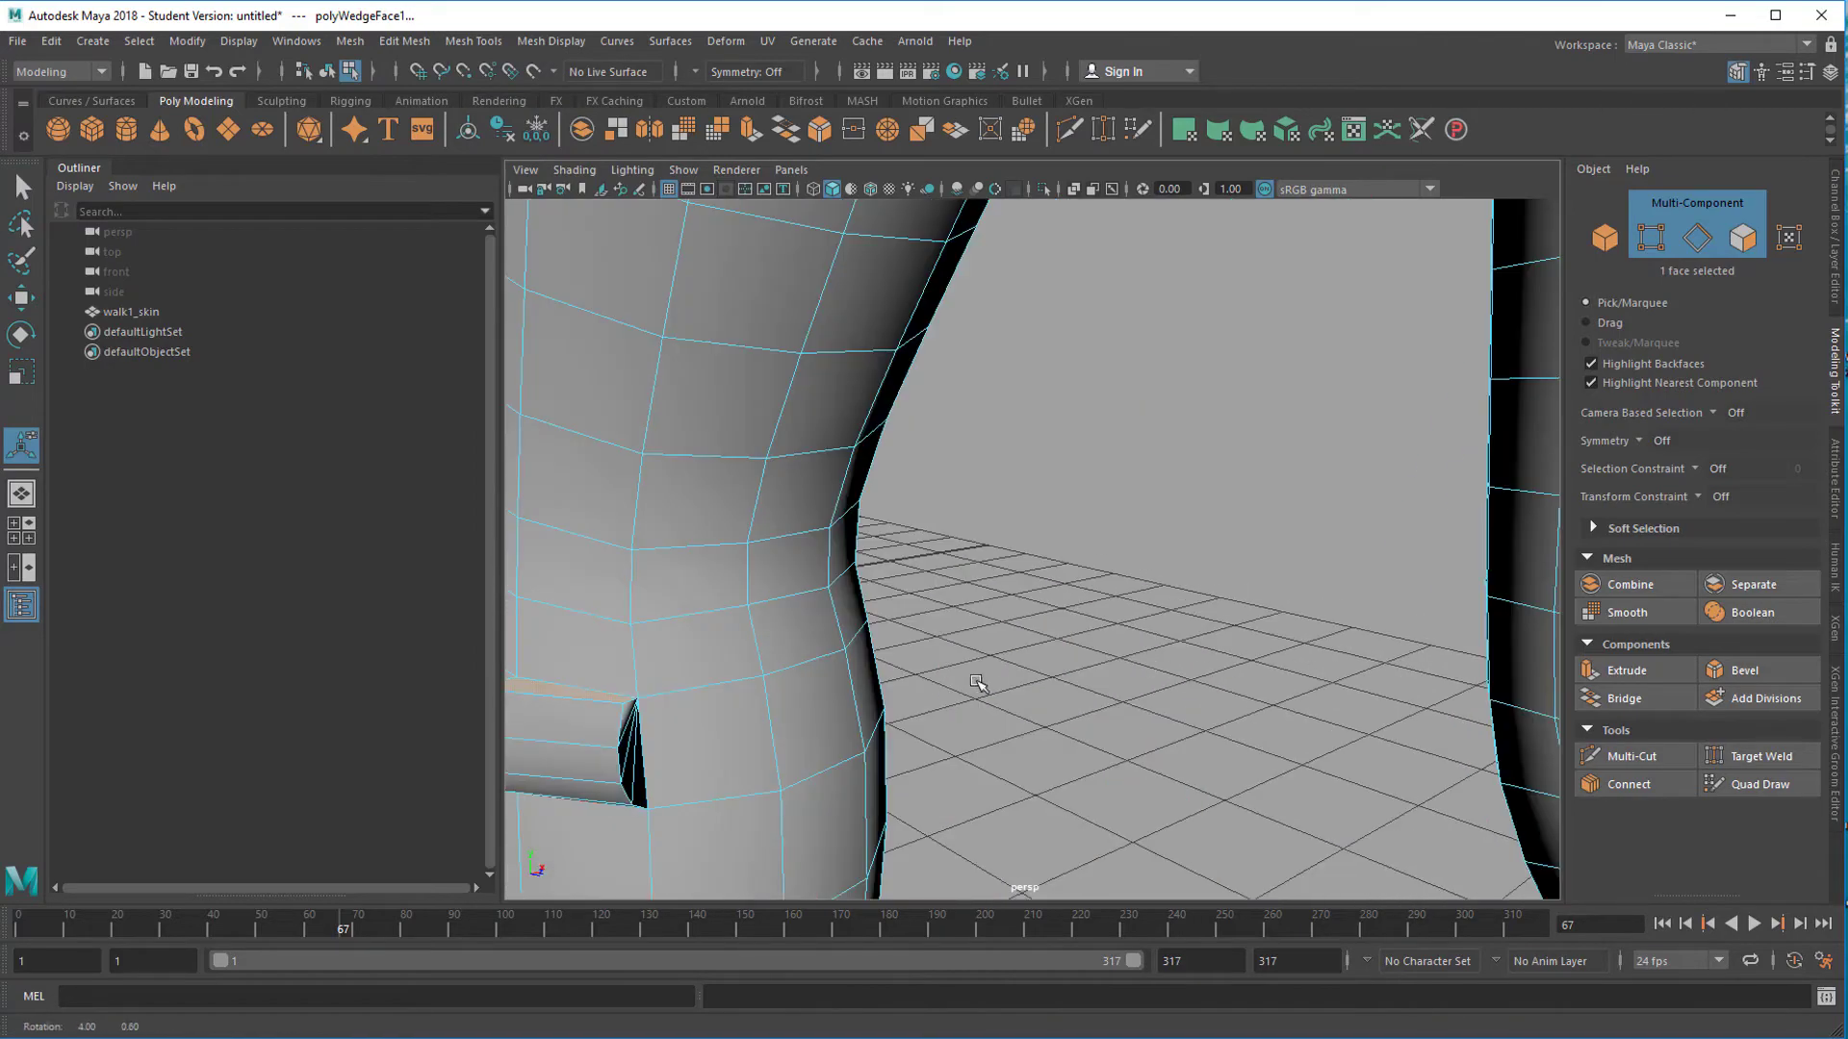
key("f")
left_click_drag(1040, 648, 1151, 644, "alt")
right_click_drag(1150, 643, 1005, 658, "alt")
left_click_drag(835, 661, 932, 620, "alt")
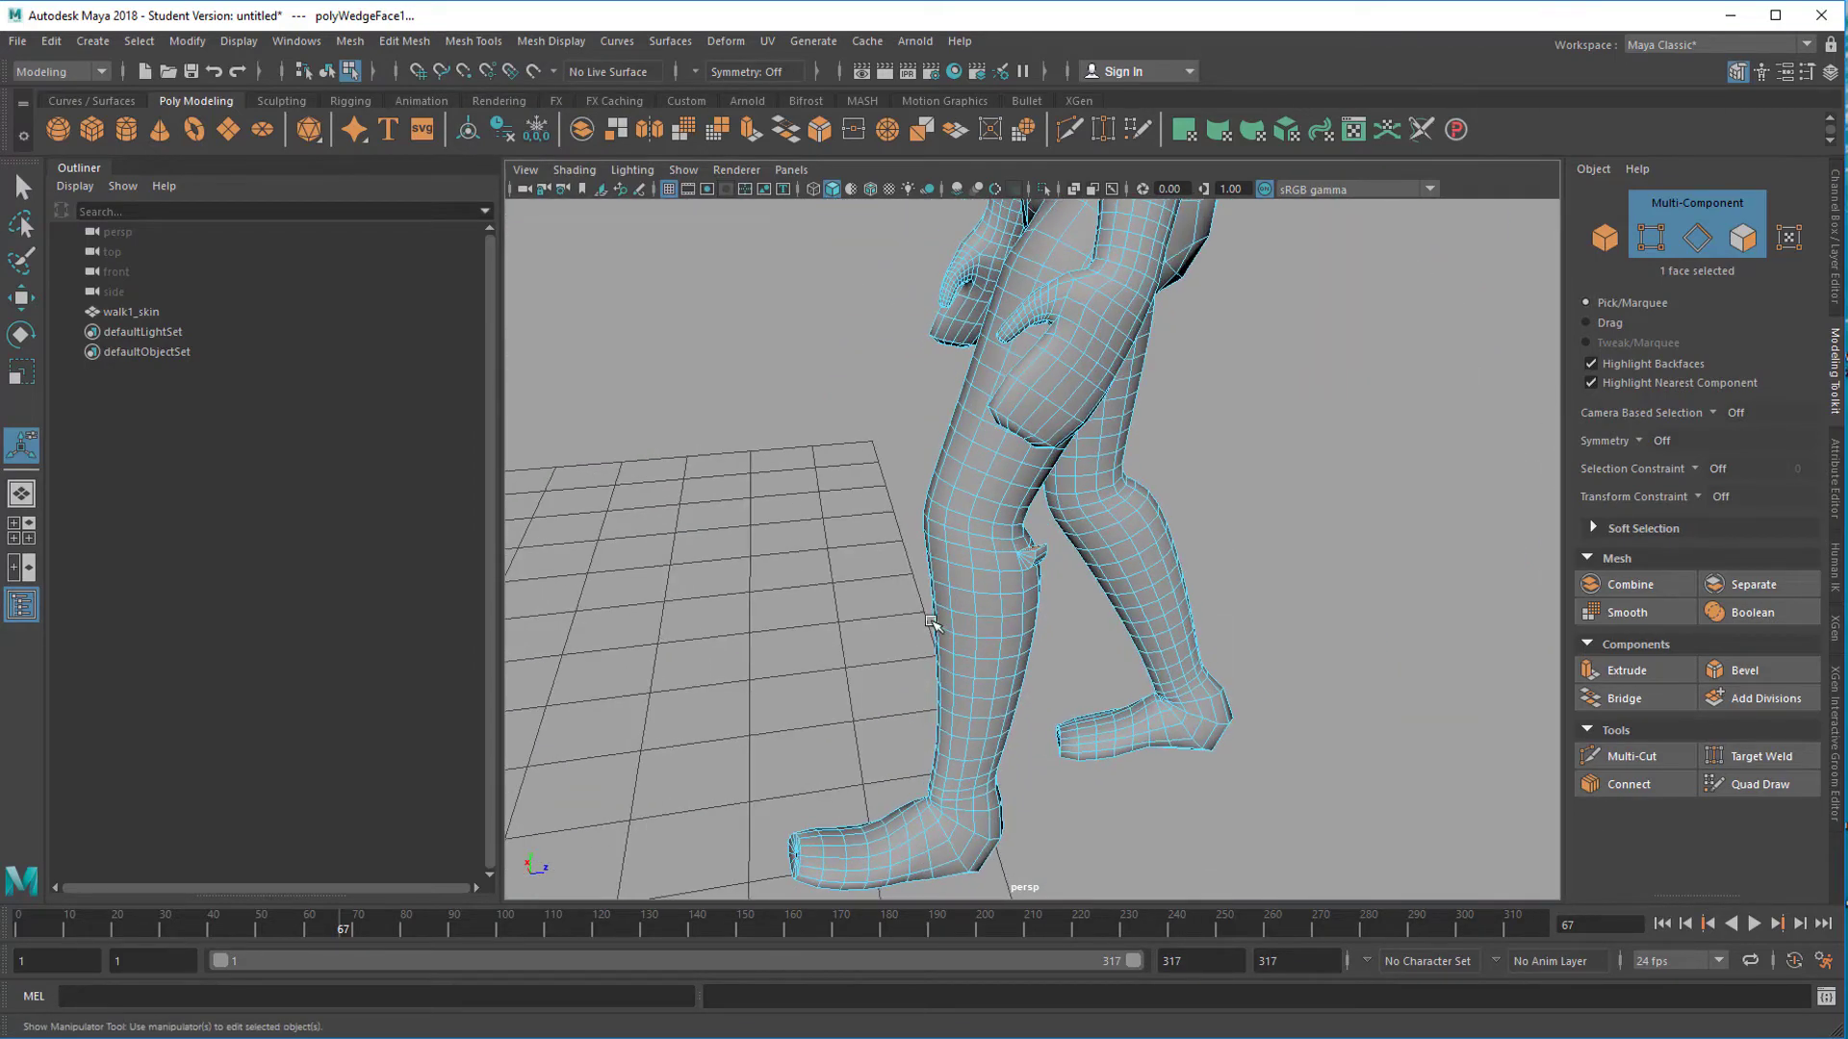
scroll(932, 620, "up", 10)
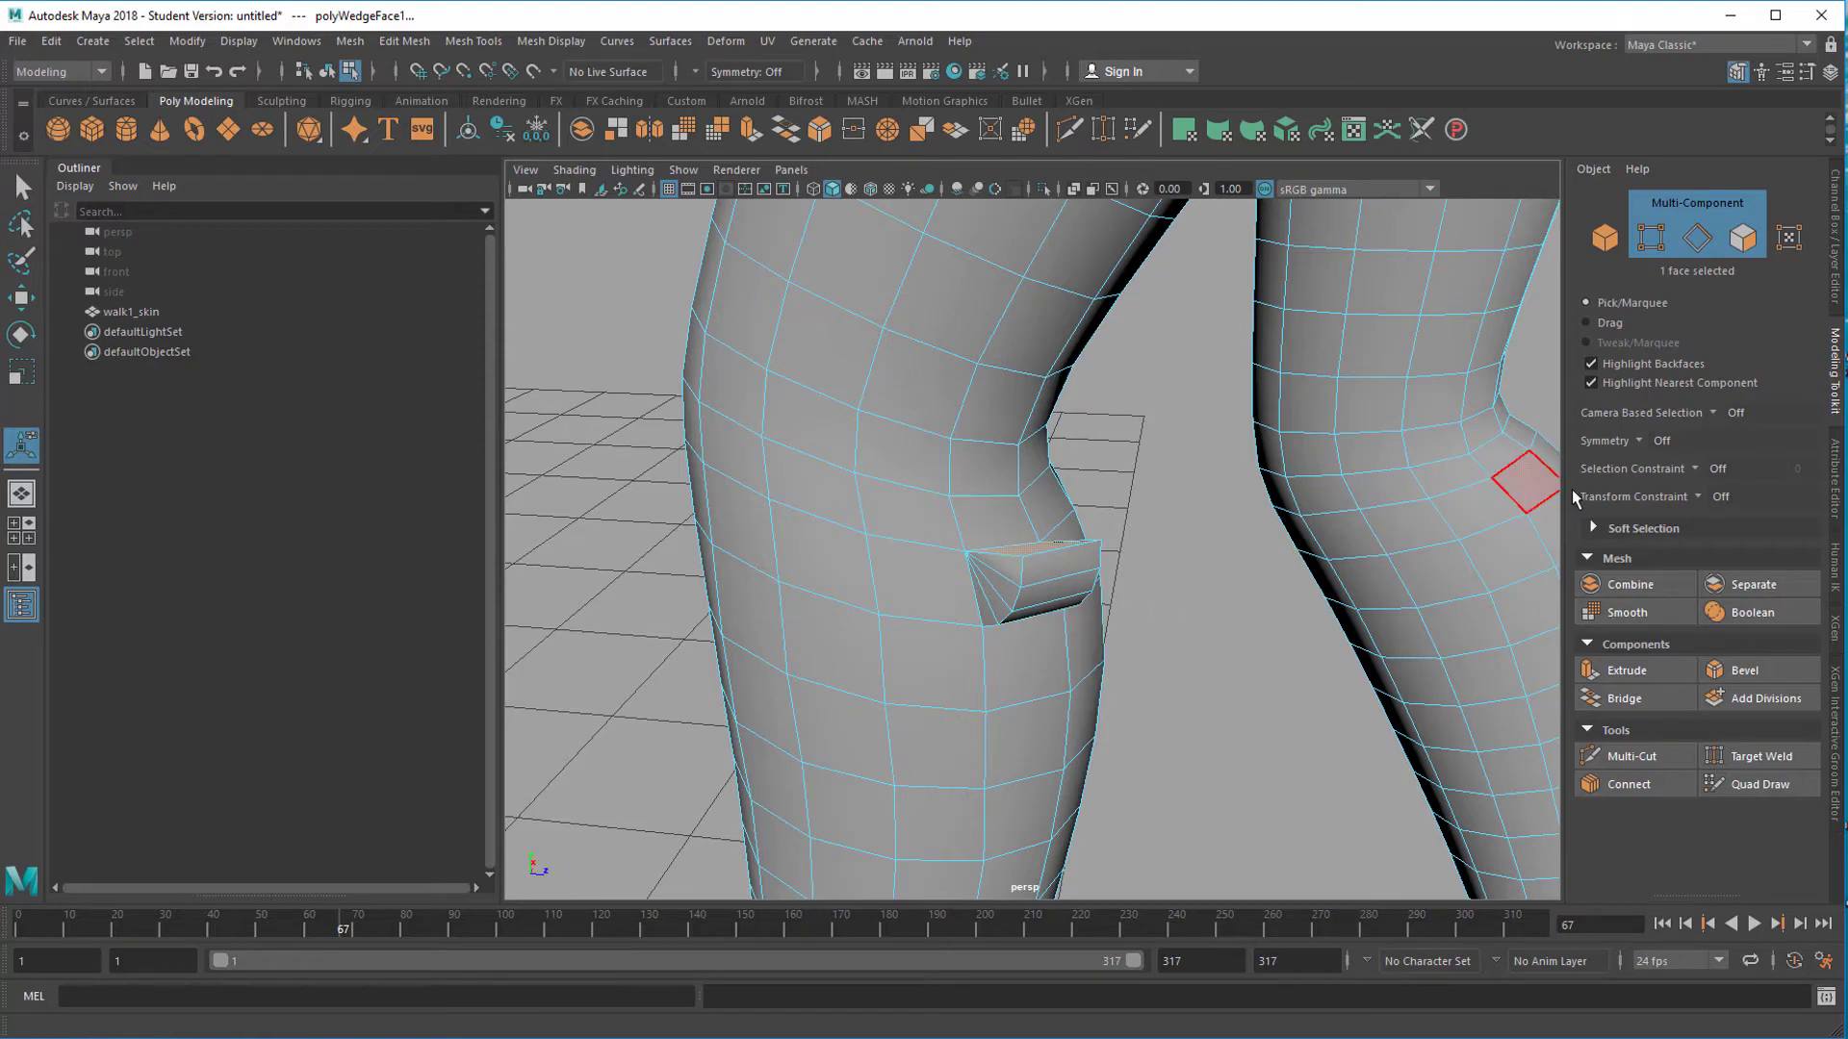
Set the polyWedgeFace1 Wedge Angle to 70 and check the knee wedge from around the leg
left_click(1836, 482)
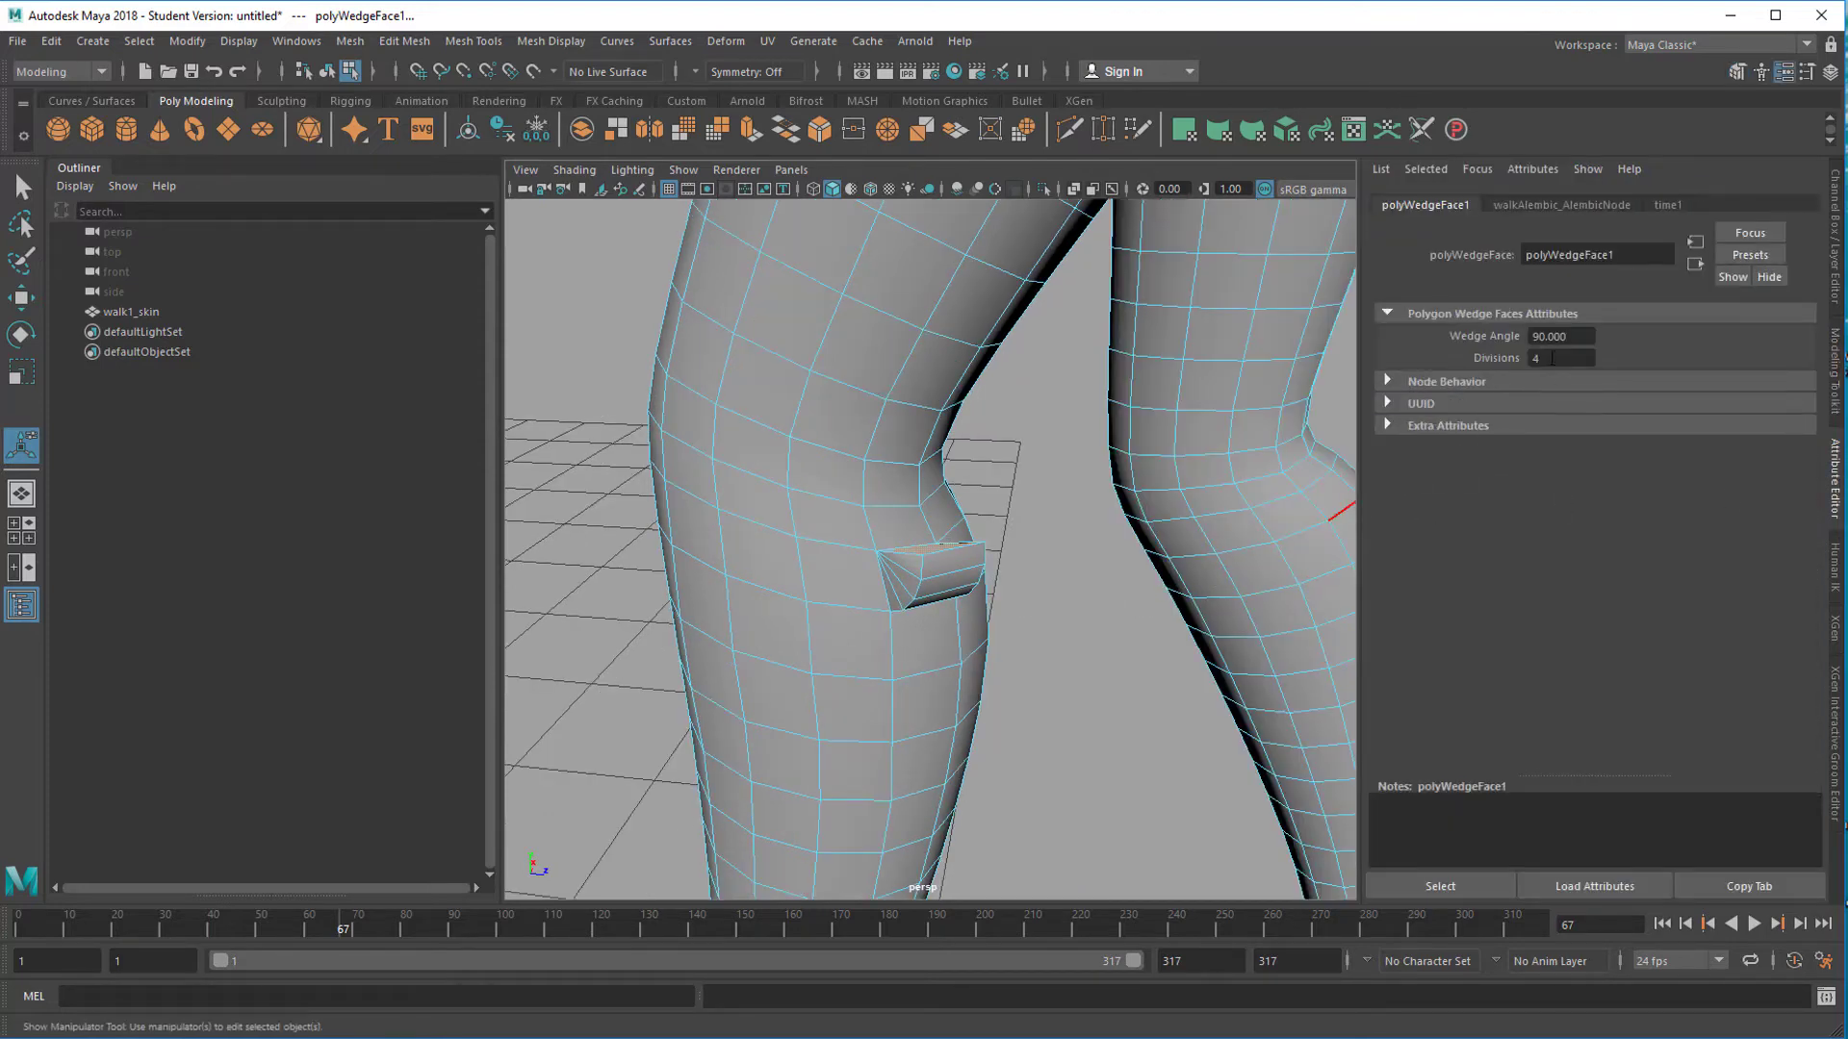
left_click(1579, 337)
type("70")
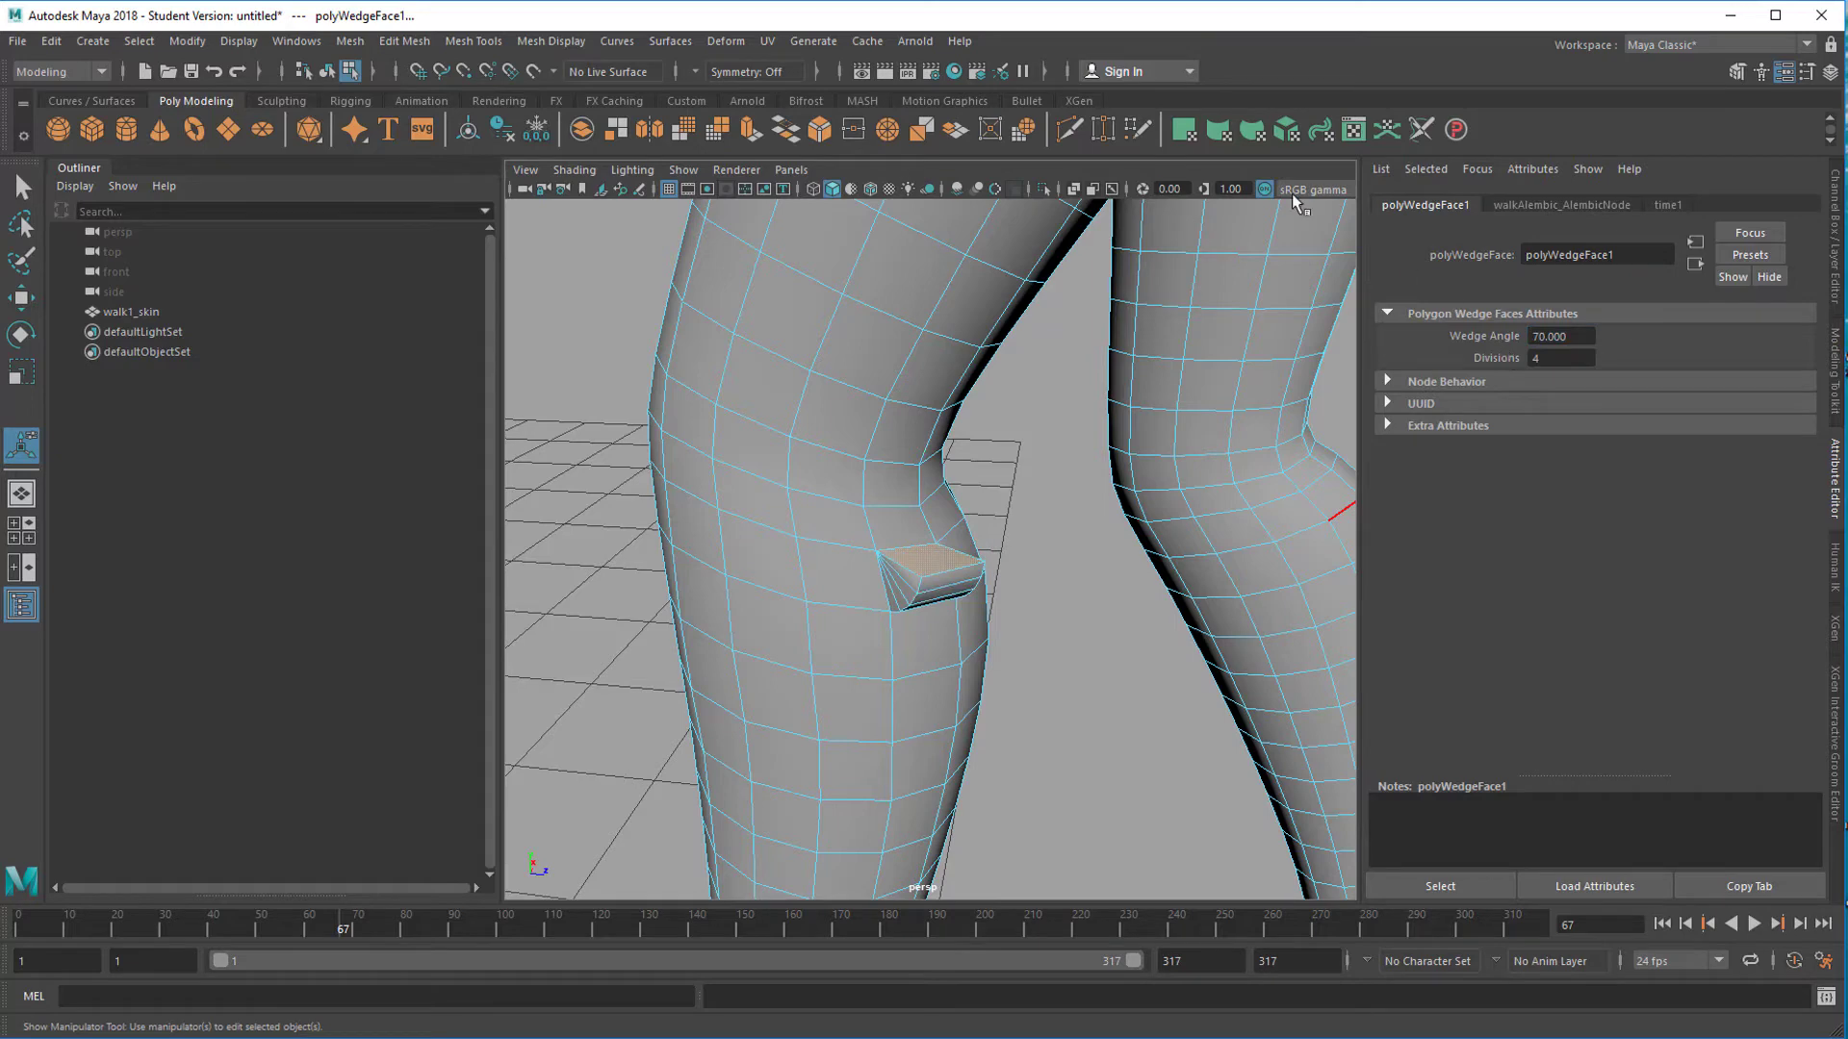
right_click_drag(1113, 635, 846, 639, "alt")
left_click_drag(846, 639, 1056, 619, "alt")
right_click_drag(1055, 619, 805, 635, "alt")
left_click_drag(805, 635, 953, 635, "alt")
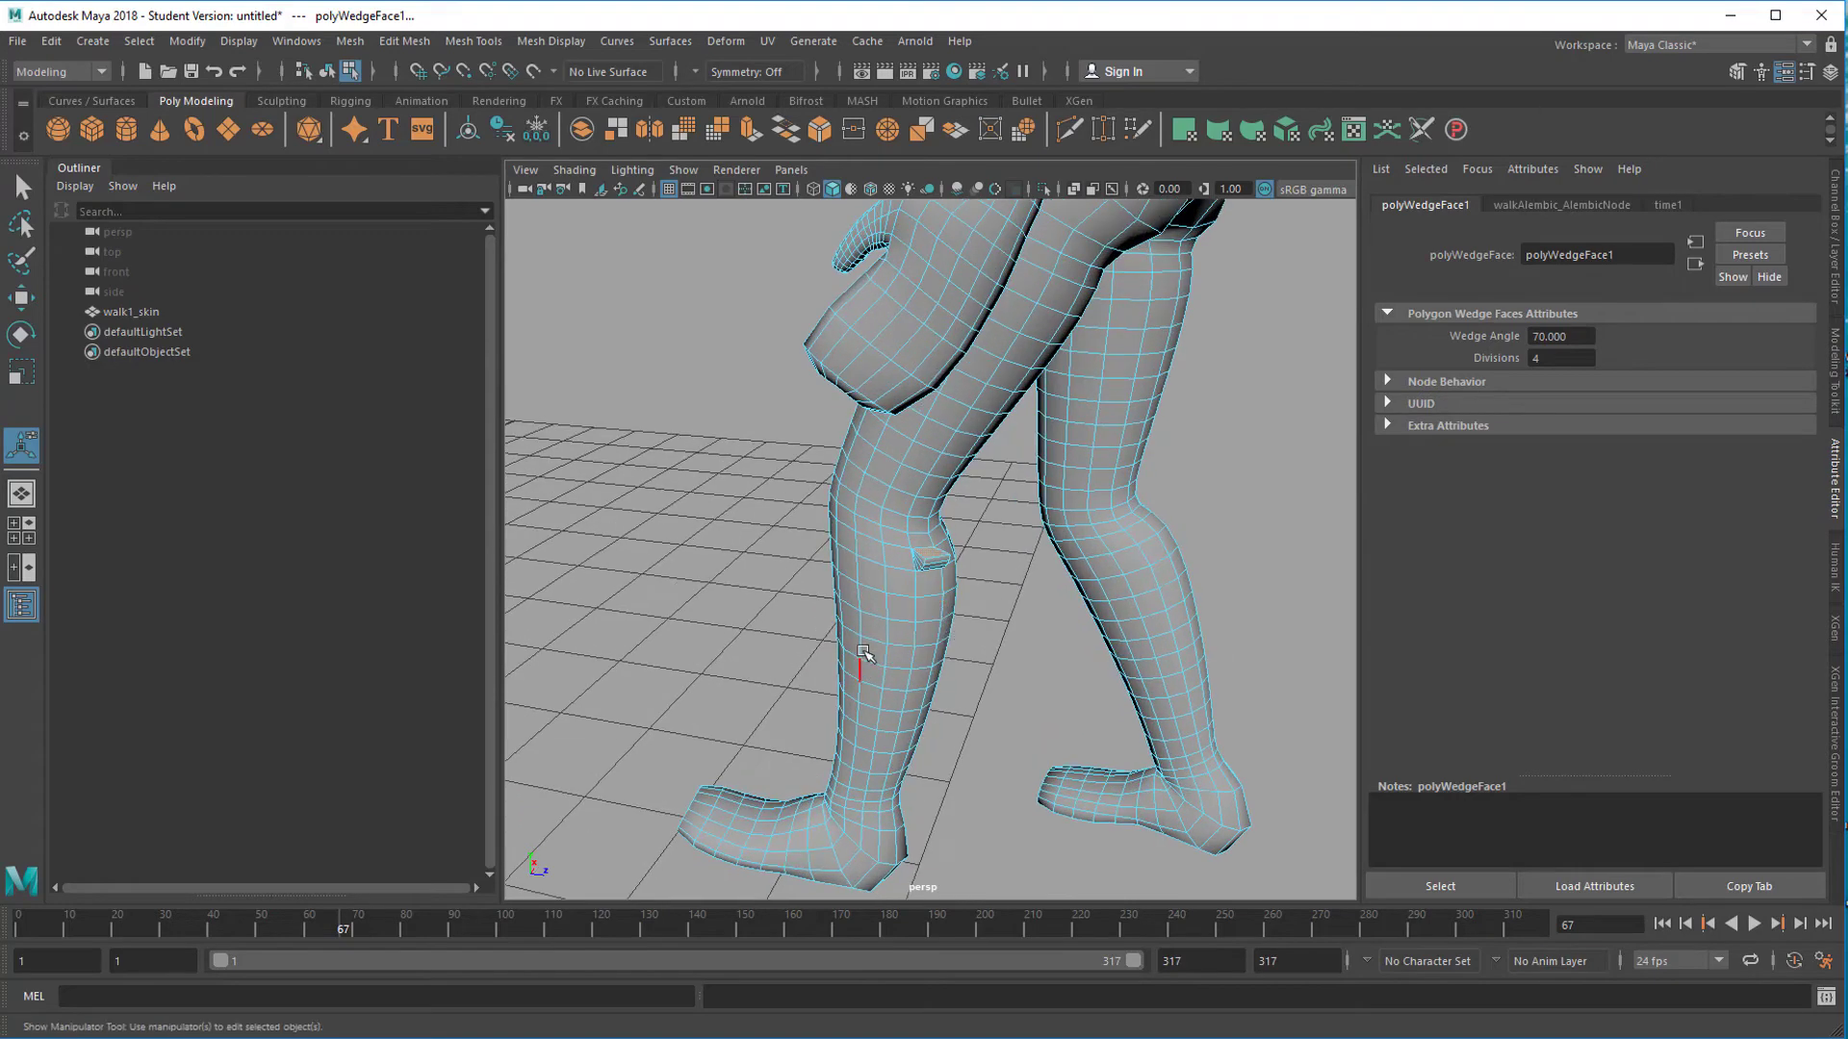
Return the walk1_skin mesh to object mode
right_click(874, 621)
left_click(972, 454)
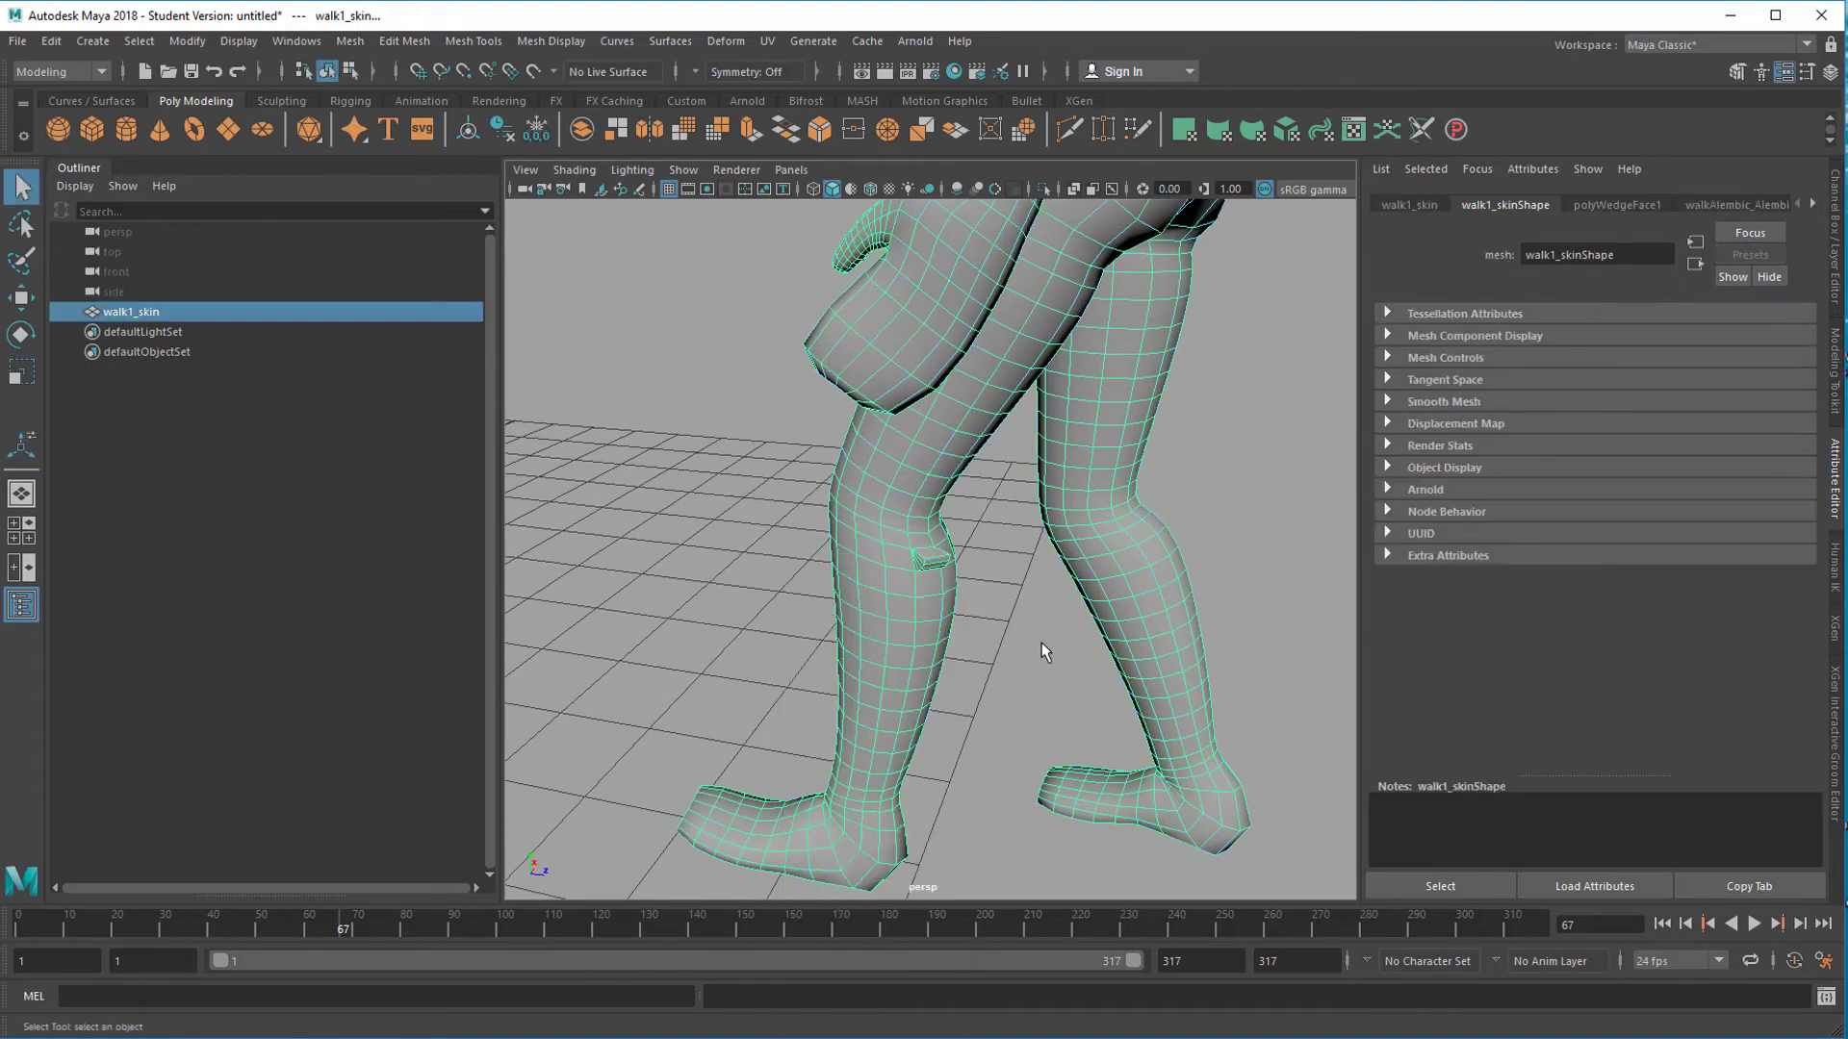
mouse_move(997, 673)
left_mouse_down("alt")
mouse_move(1059, 664)
mouse_move(1019, 666)
left_mouse_up("alt")
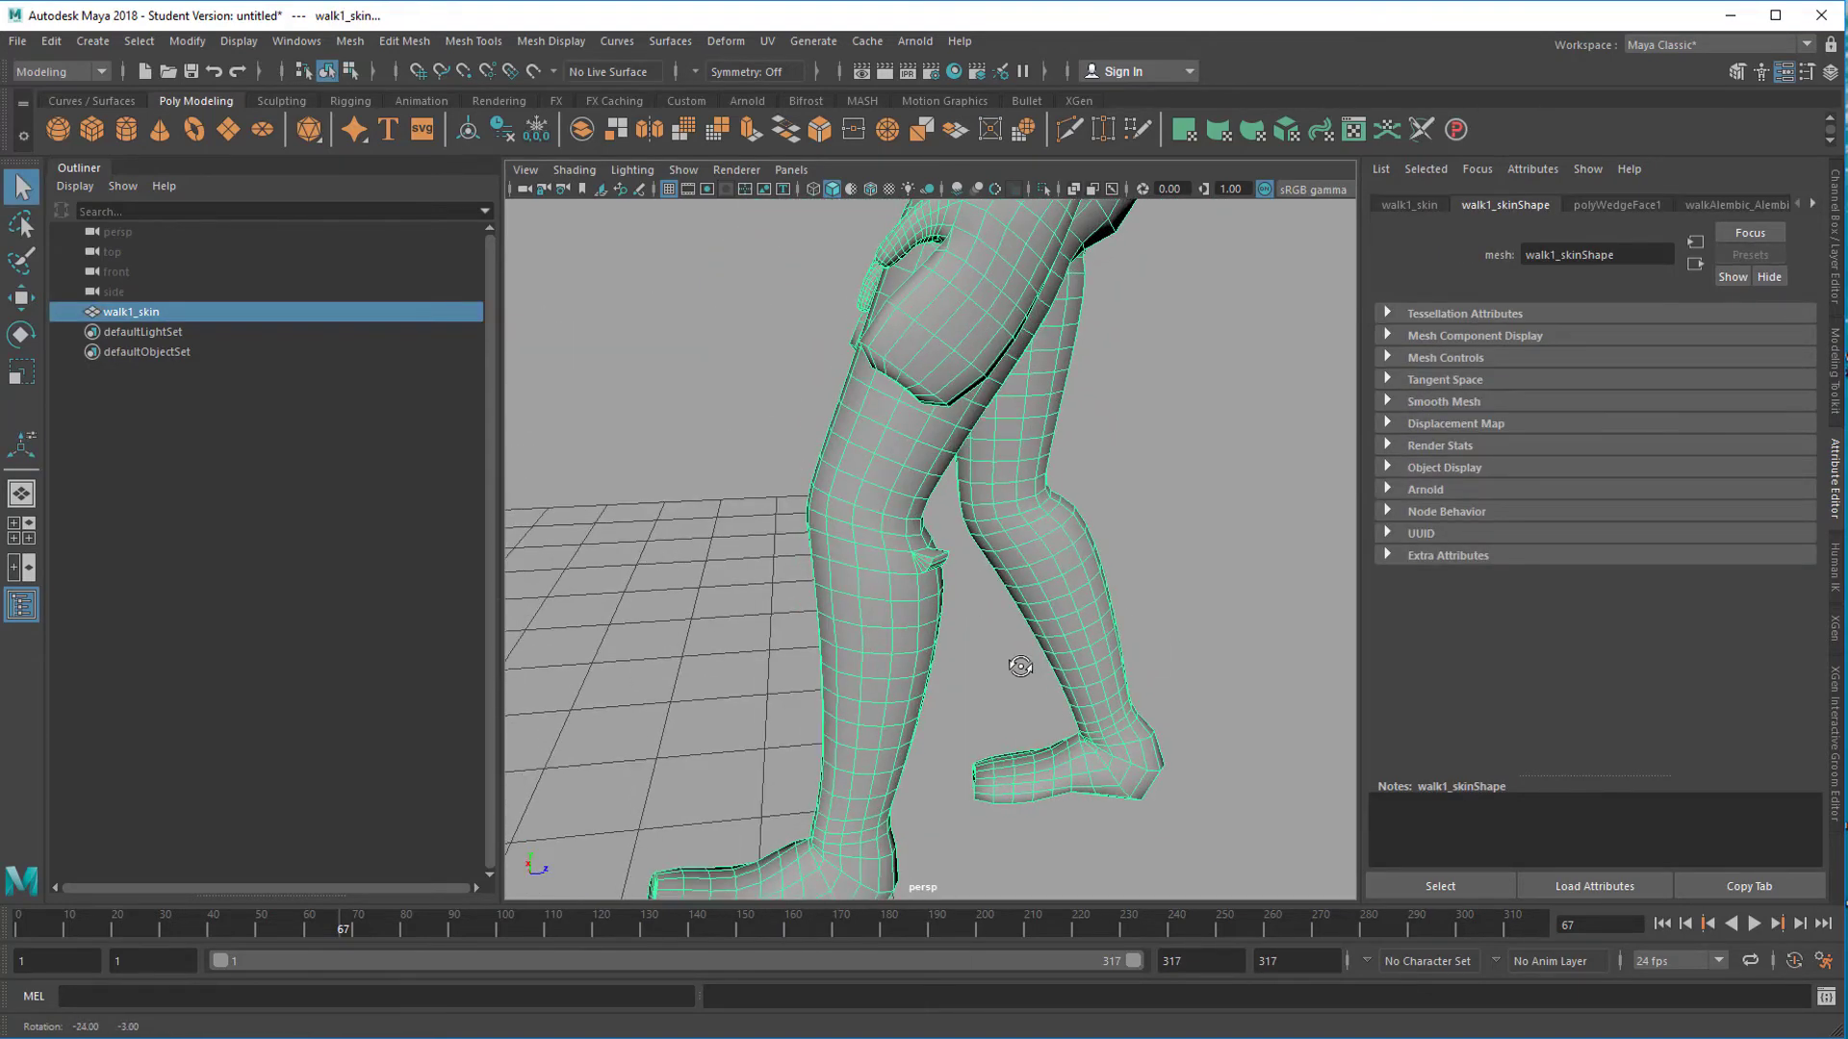
right_click_drag(1020, 666, 829, 698, "alt")
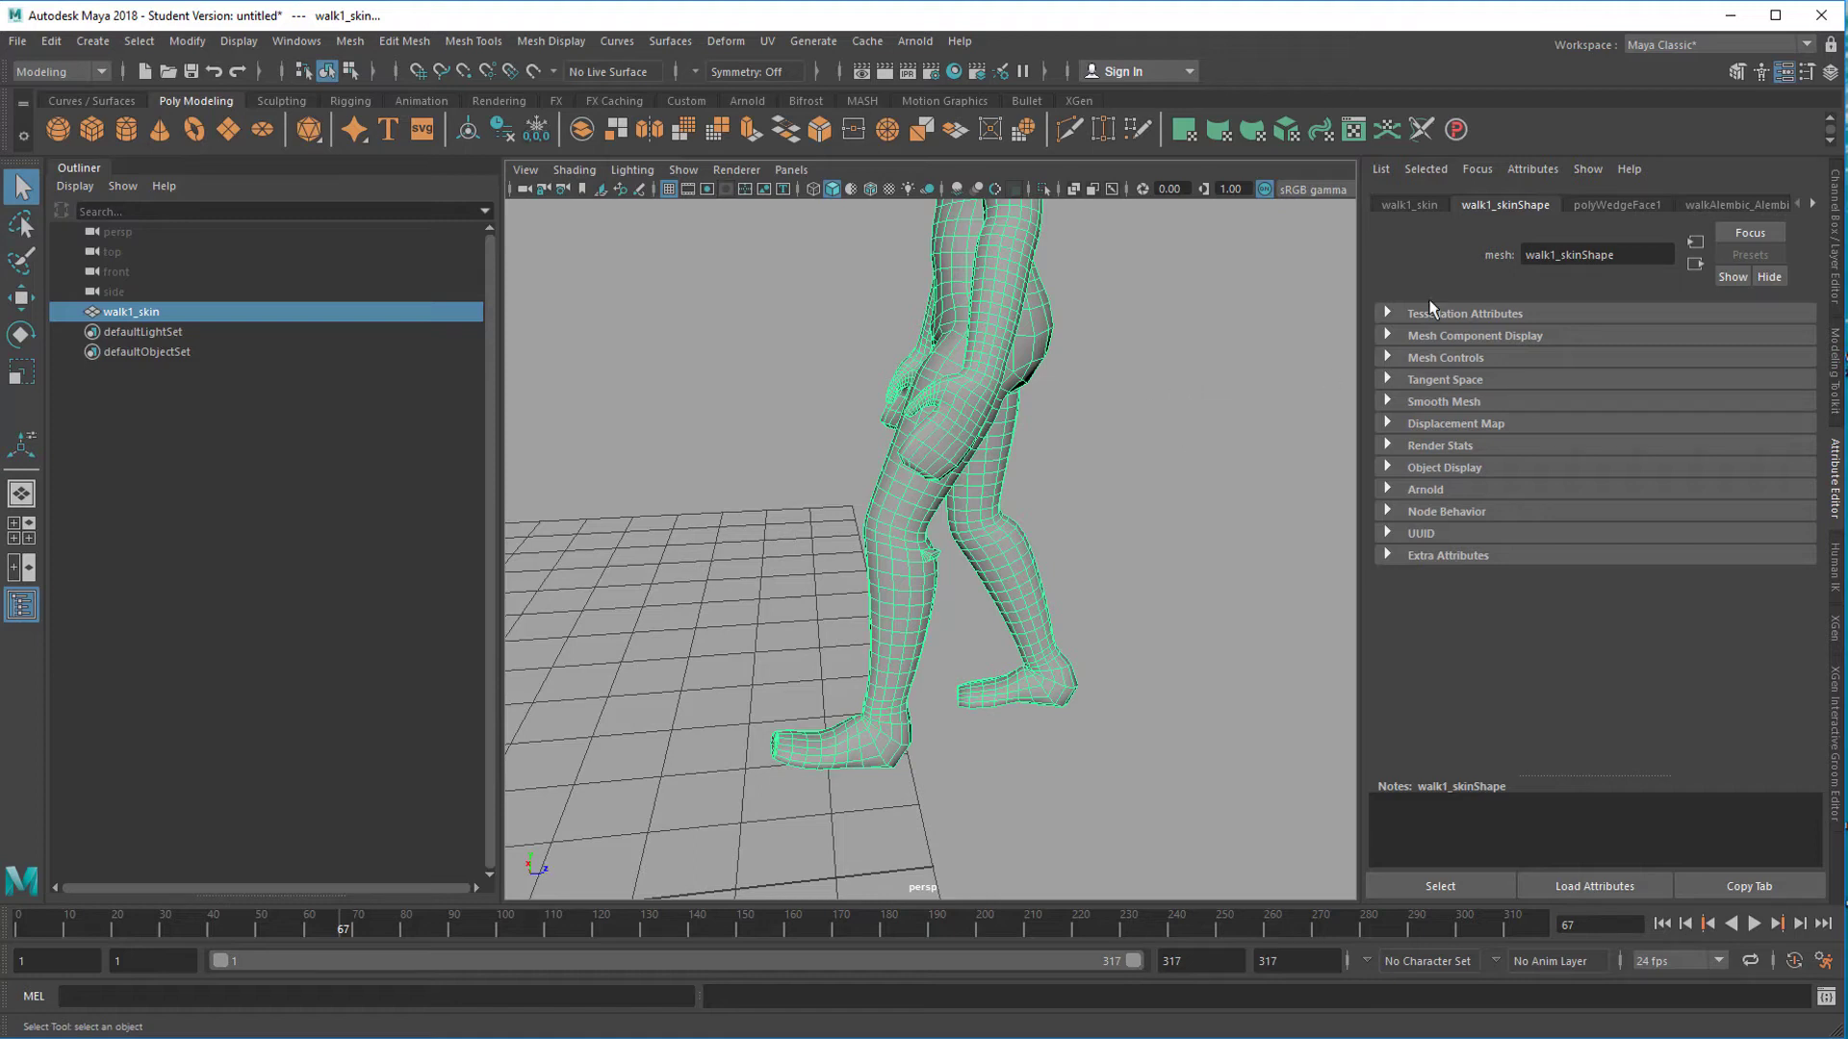
Create a ProSet for the walk1_skin mesh using the polyWedgeFace1 history node
left_click(1456, 131)
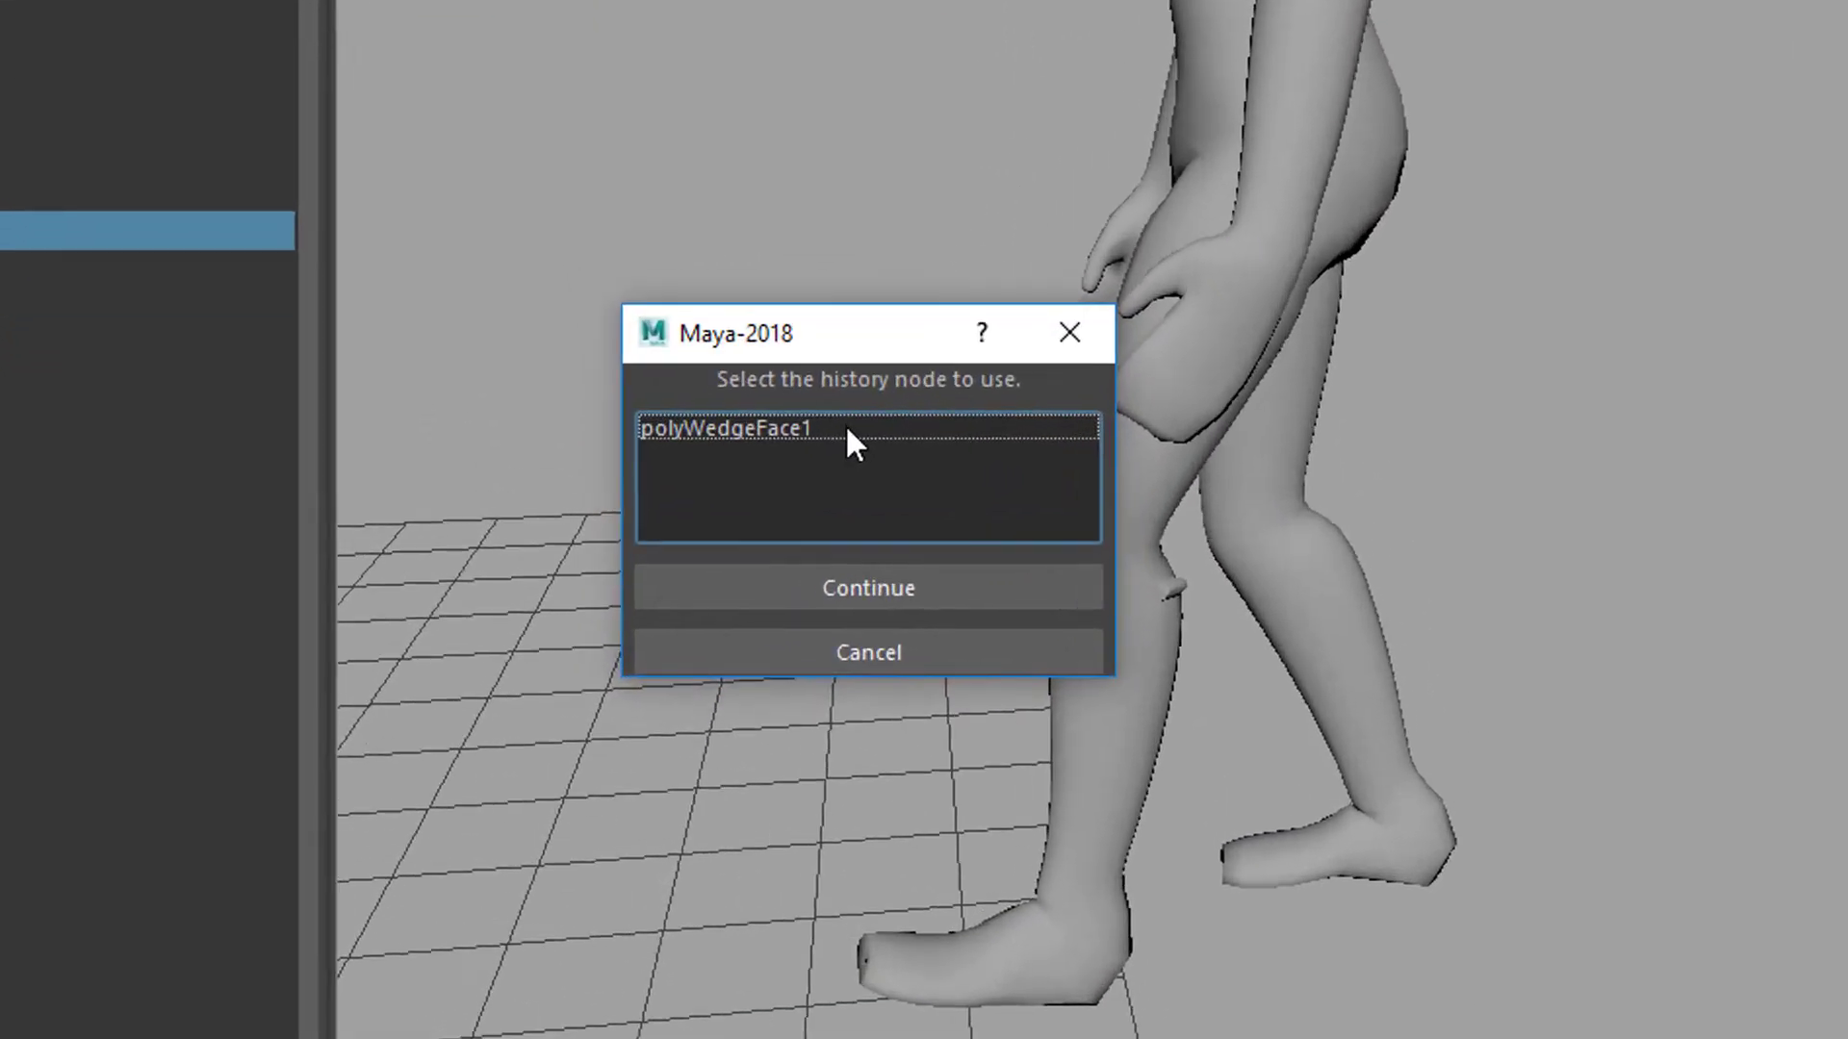
left_click(870, 414)
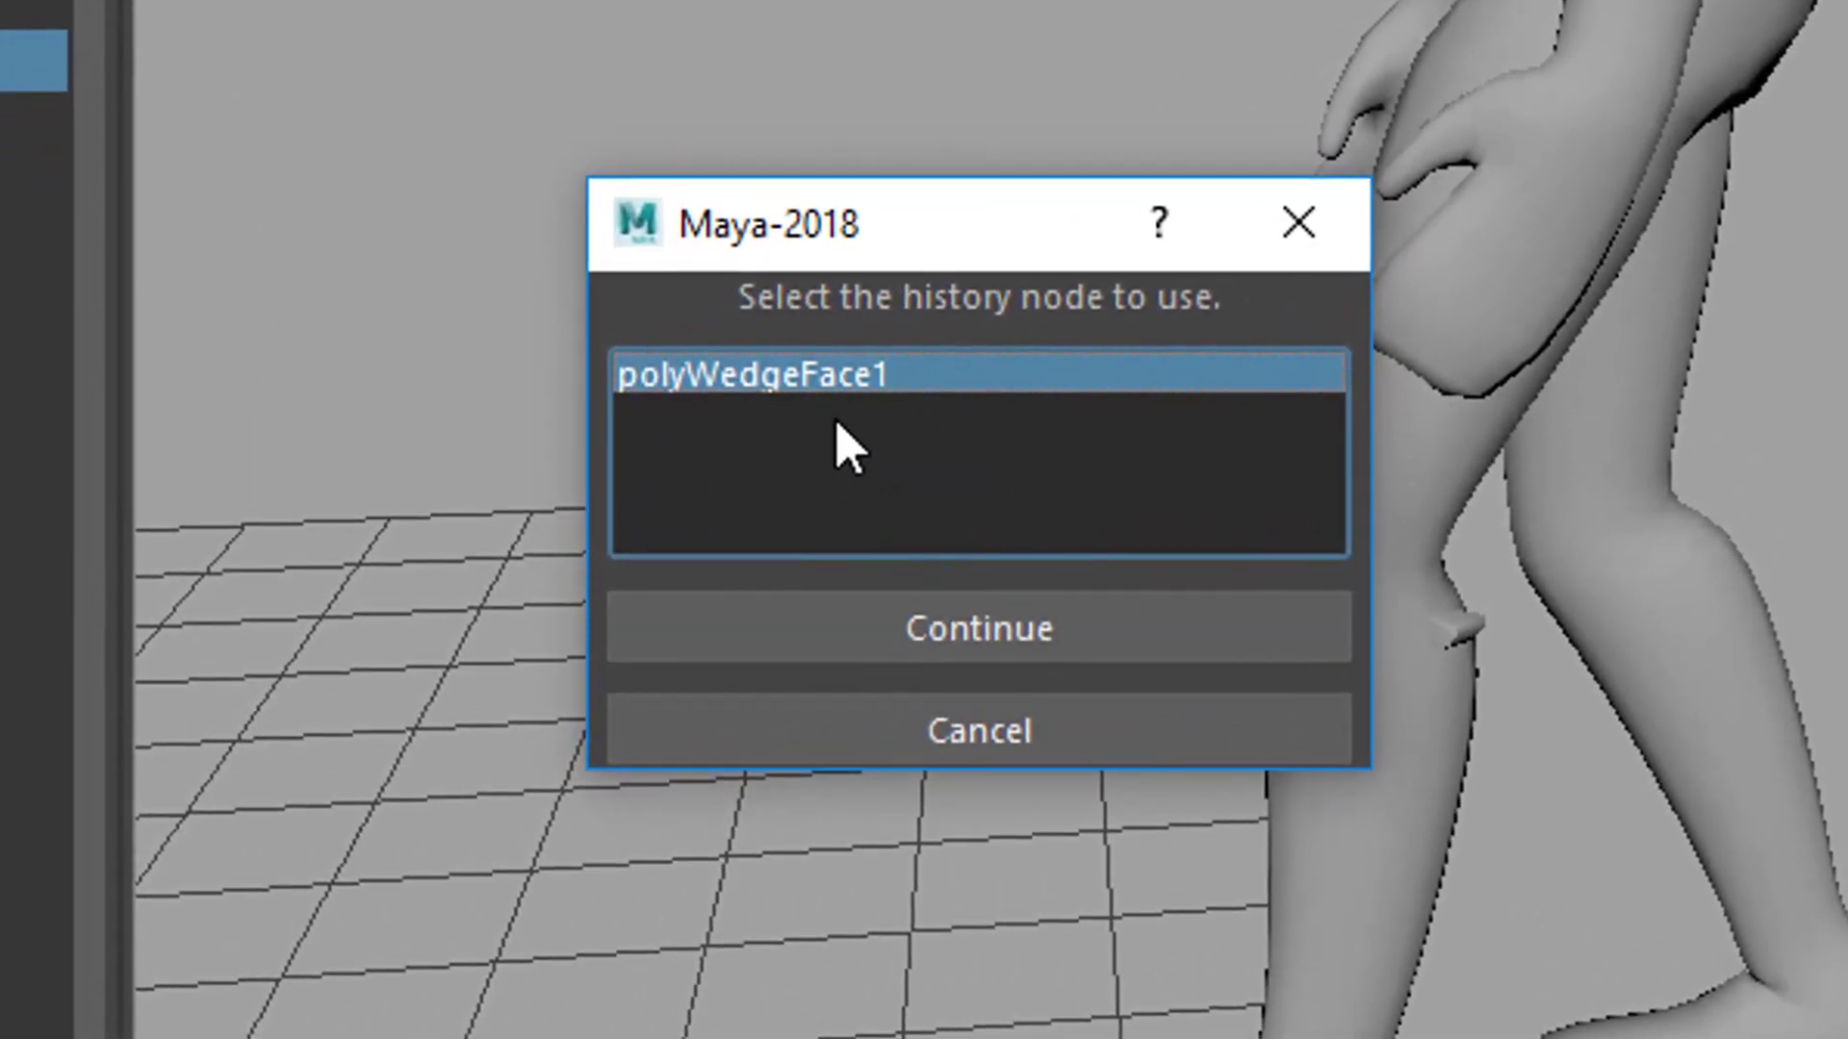
left_click(1042, 643)
Raise the ProSet Percentage to about 70.6 and inspect the wedged figure from several angles
right_click_drag(1457, 641, 1513, 1026, "alt")
right_click_drag(1833, 938, 1815, 978, "alt")
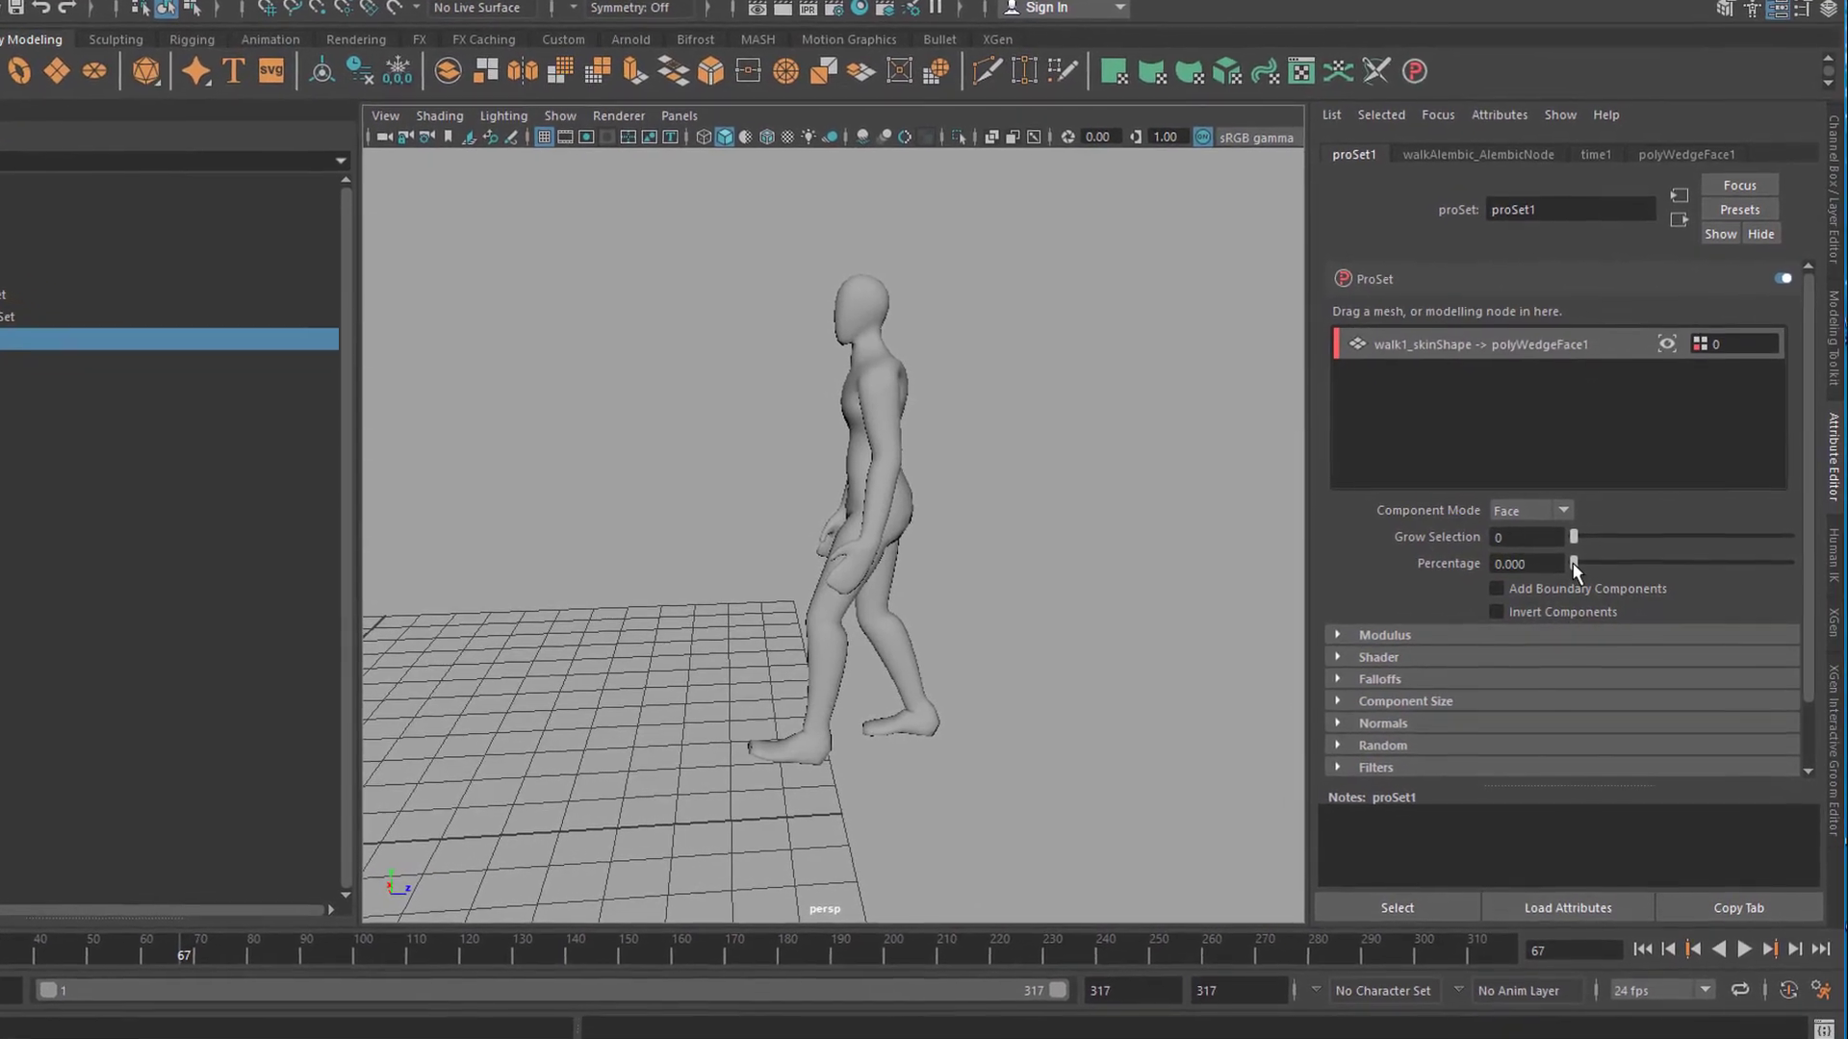
left_click_drag(1566, 560, 1700, 574)
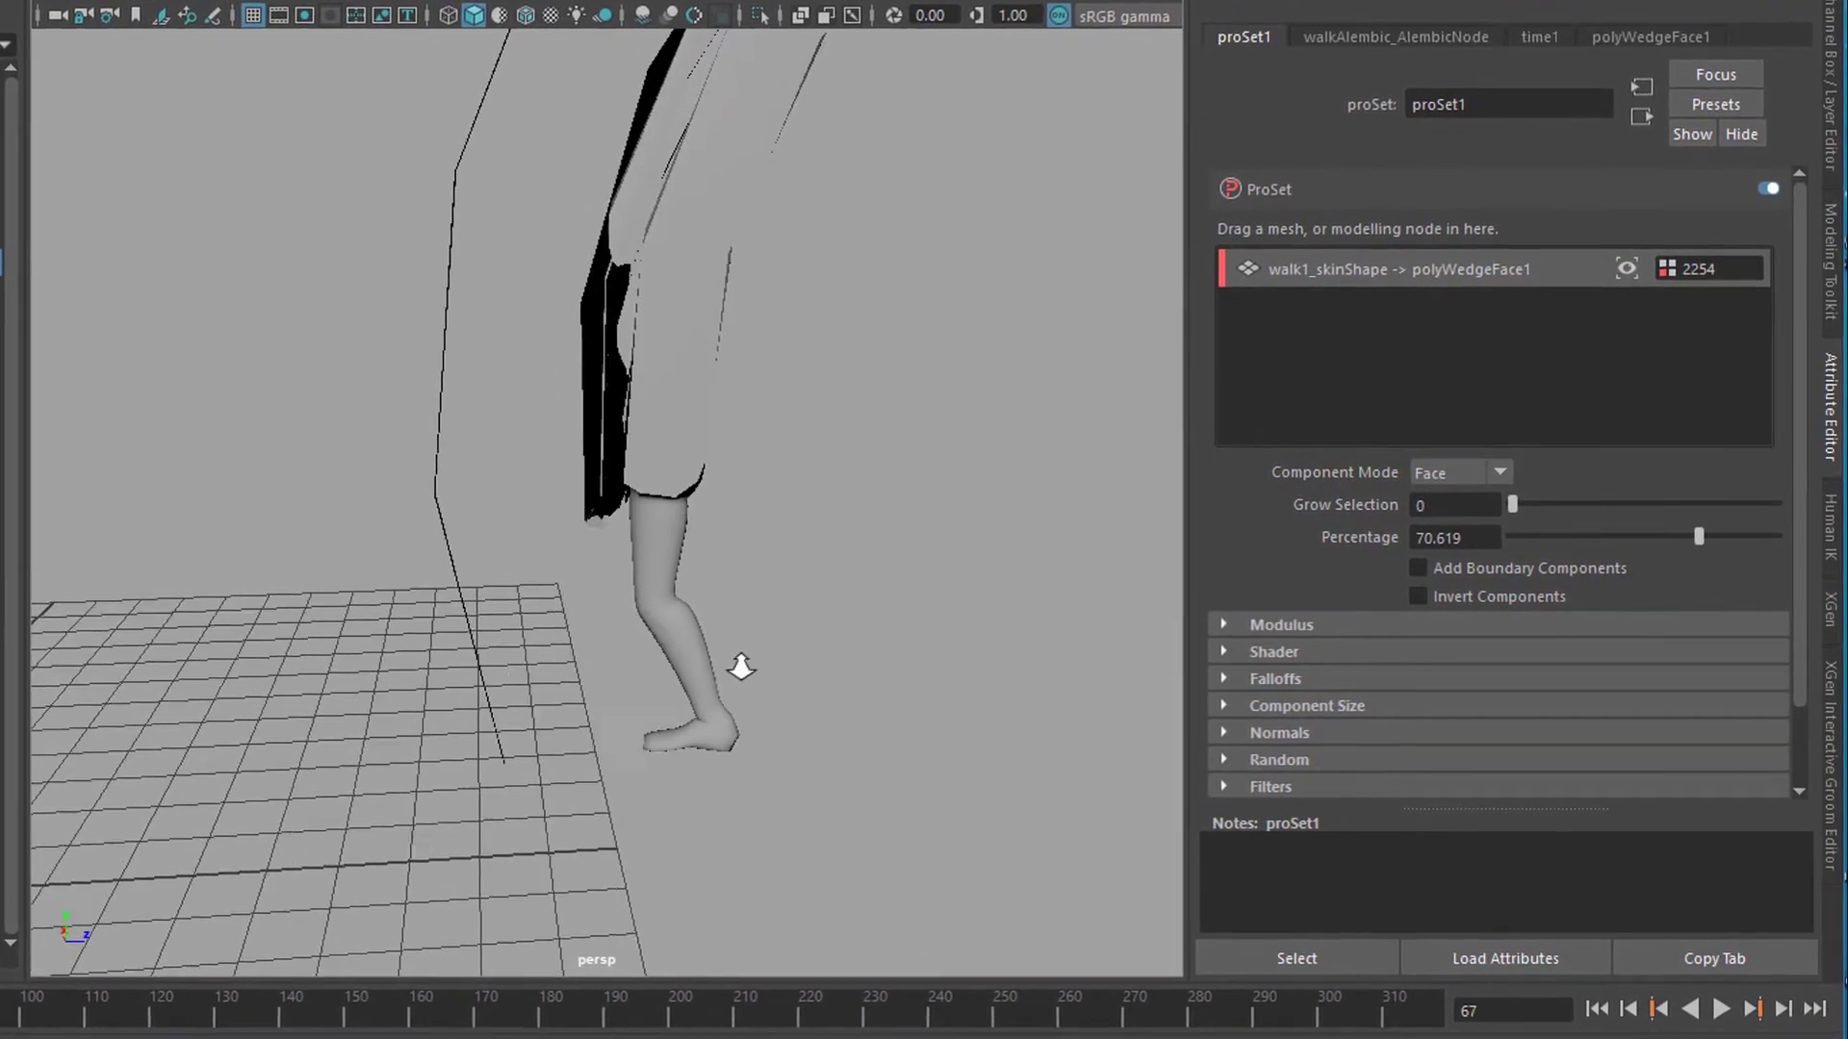
right_click_drag(741, 667, 606, 703, "alt")
left_click_drag(607, 703, 712, 780, "alt")
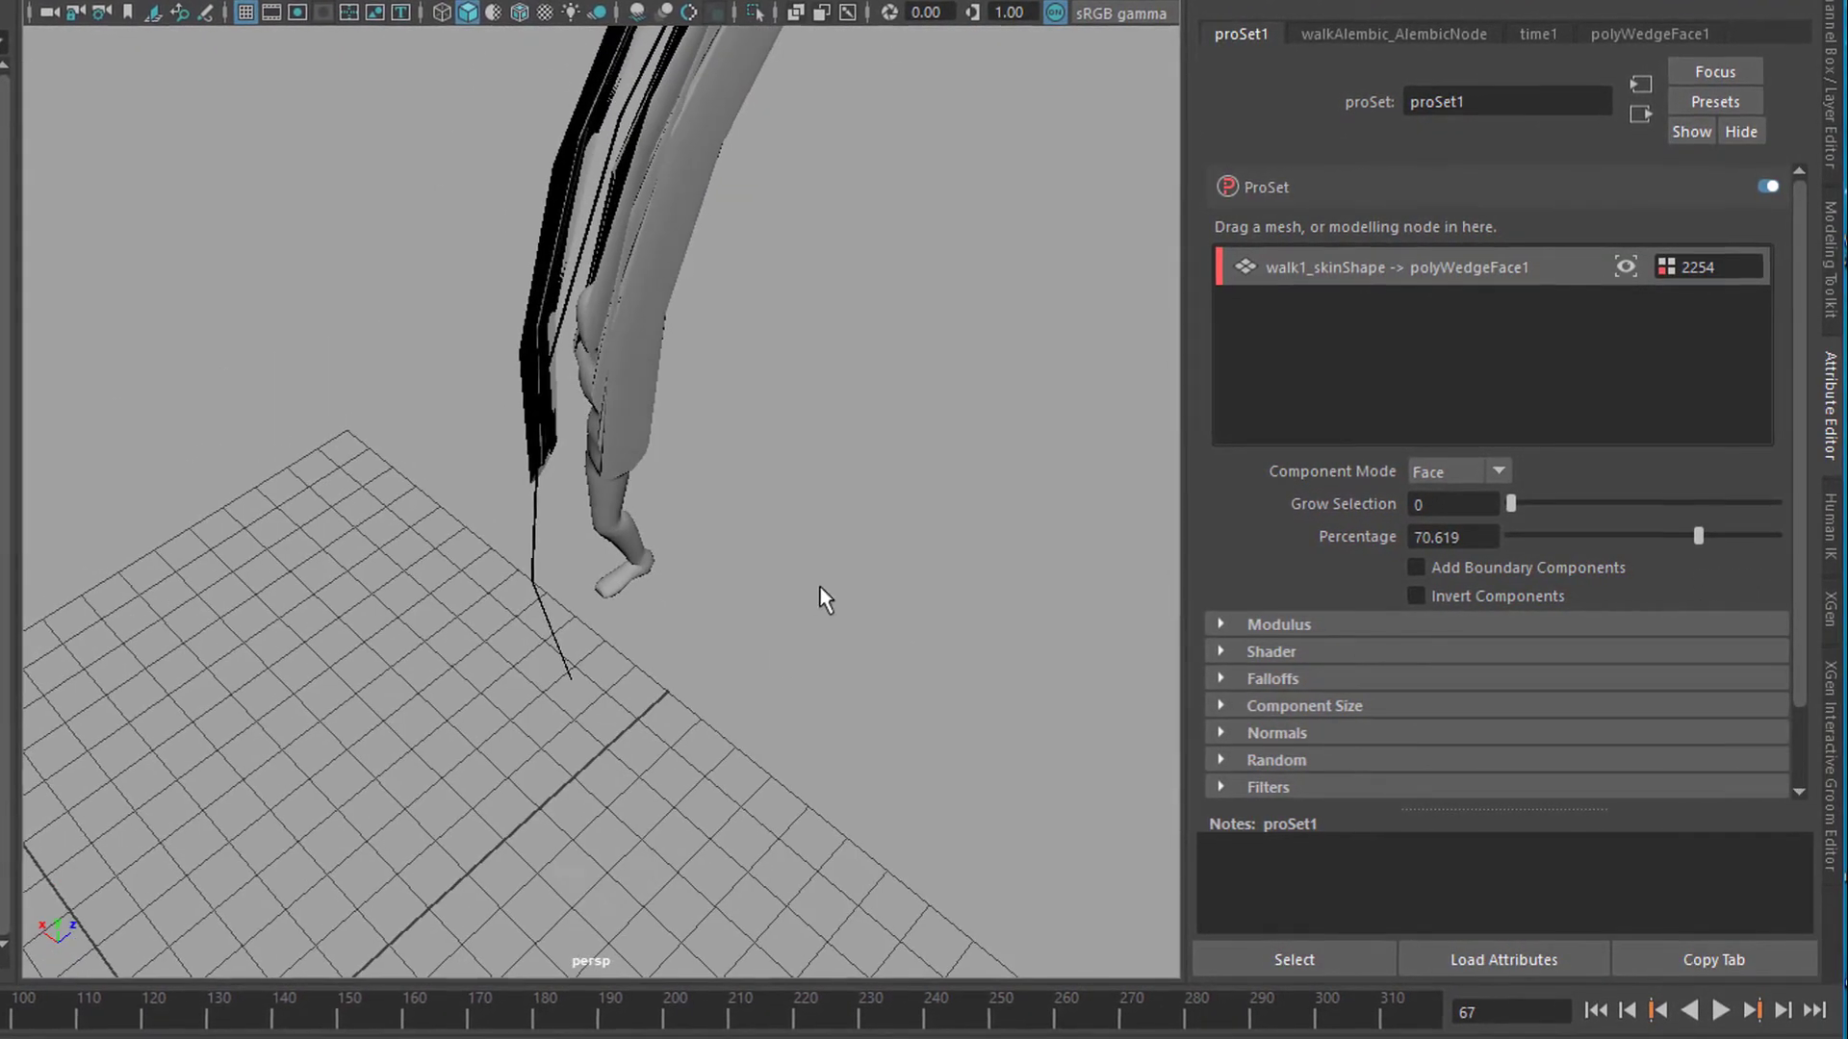
right_click_drag(821, 597, 558, 649, "alt")
left_click_drag(826, 223, 747, 631, "alt")
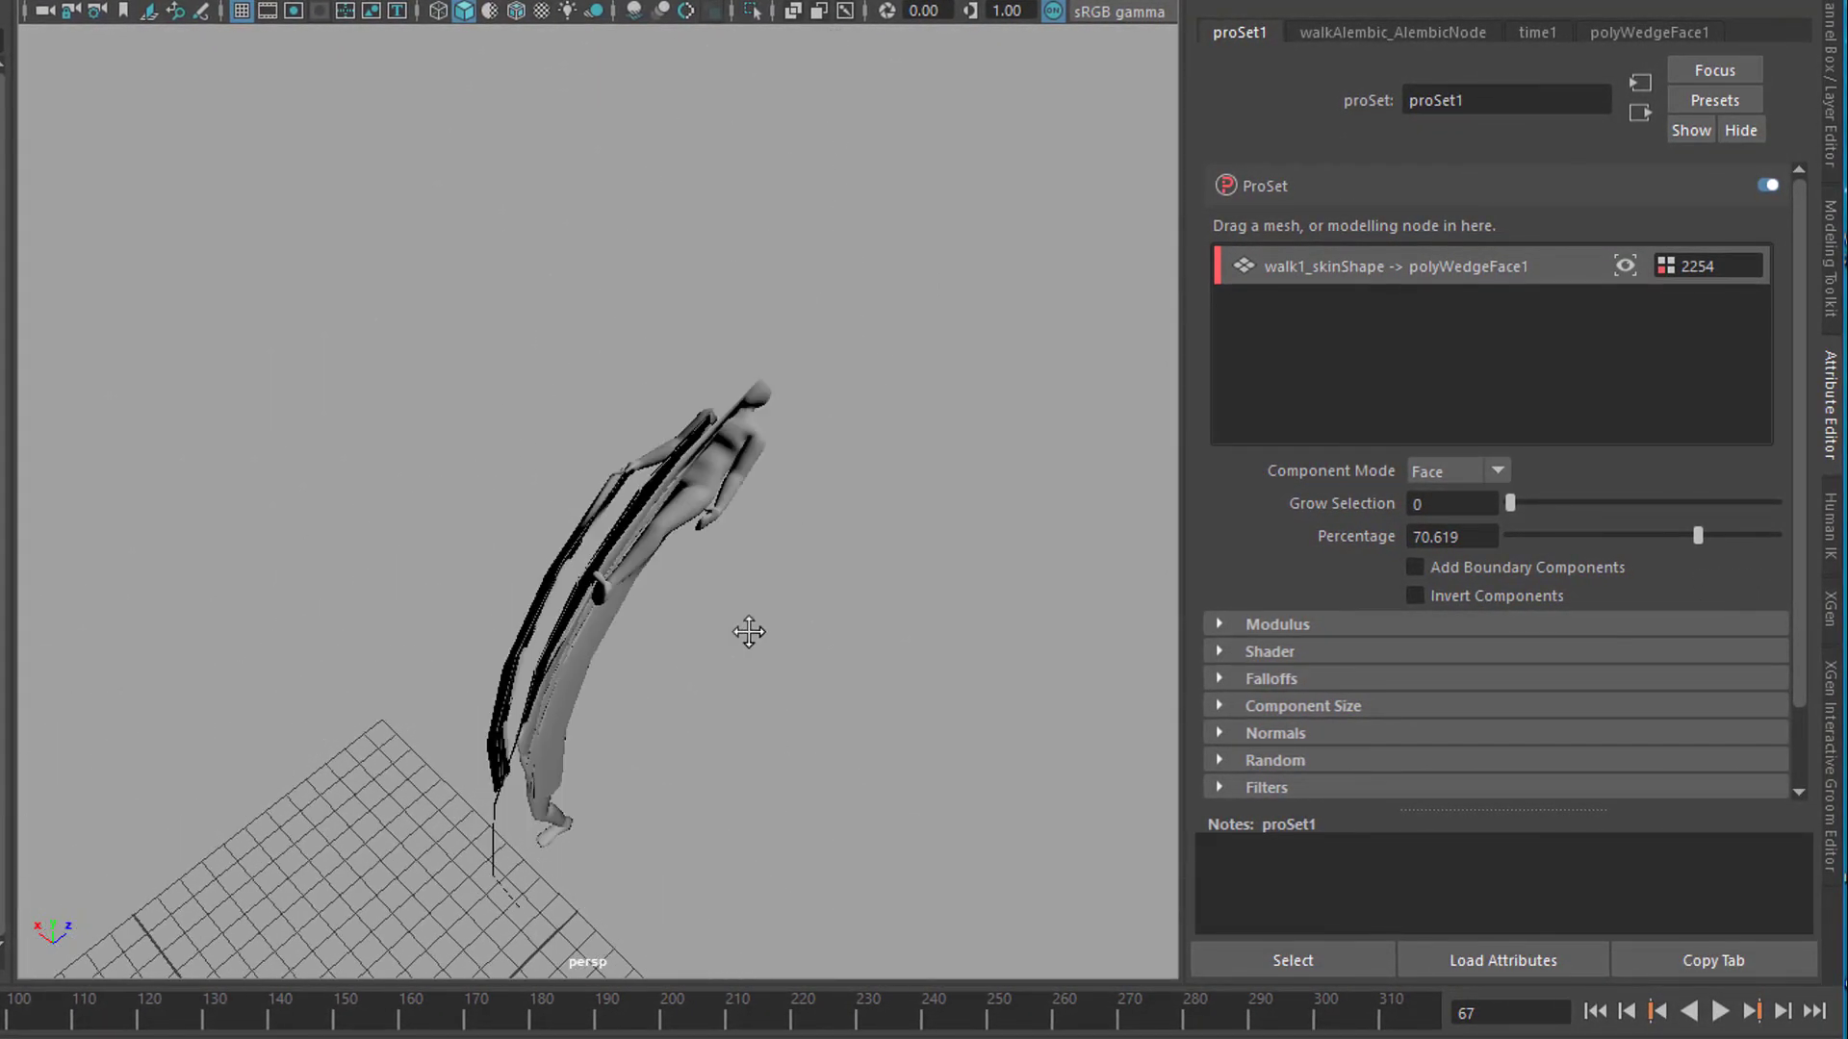
Set the ProSet Grow Selection to 10 and Percentage to about 71.1
right_click_drag(746, 631, 957, 687, "alt")
middle_click_drag(961, 693, 945, 525, "alt")
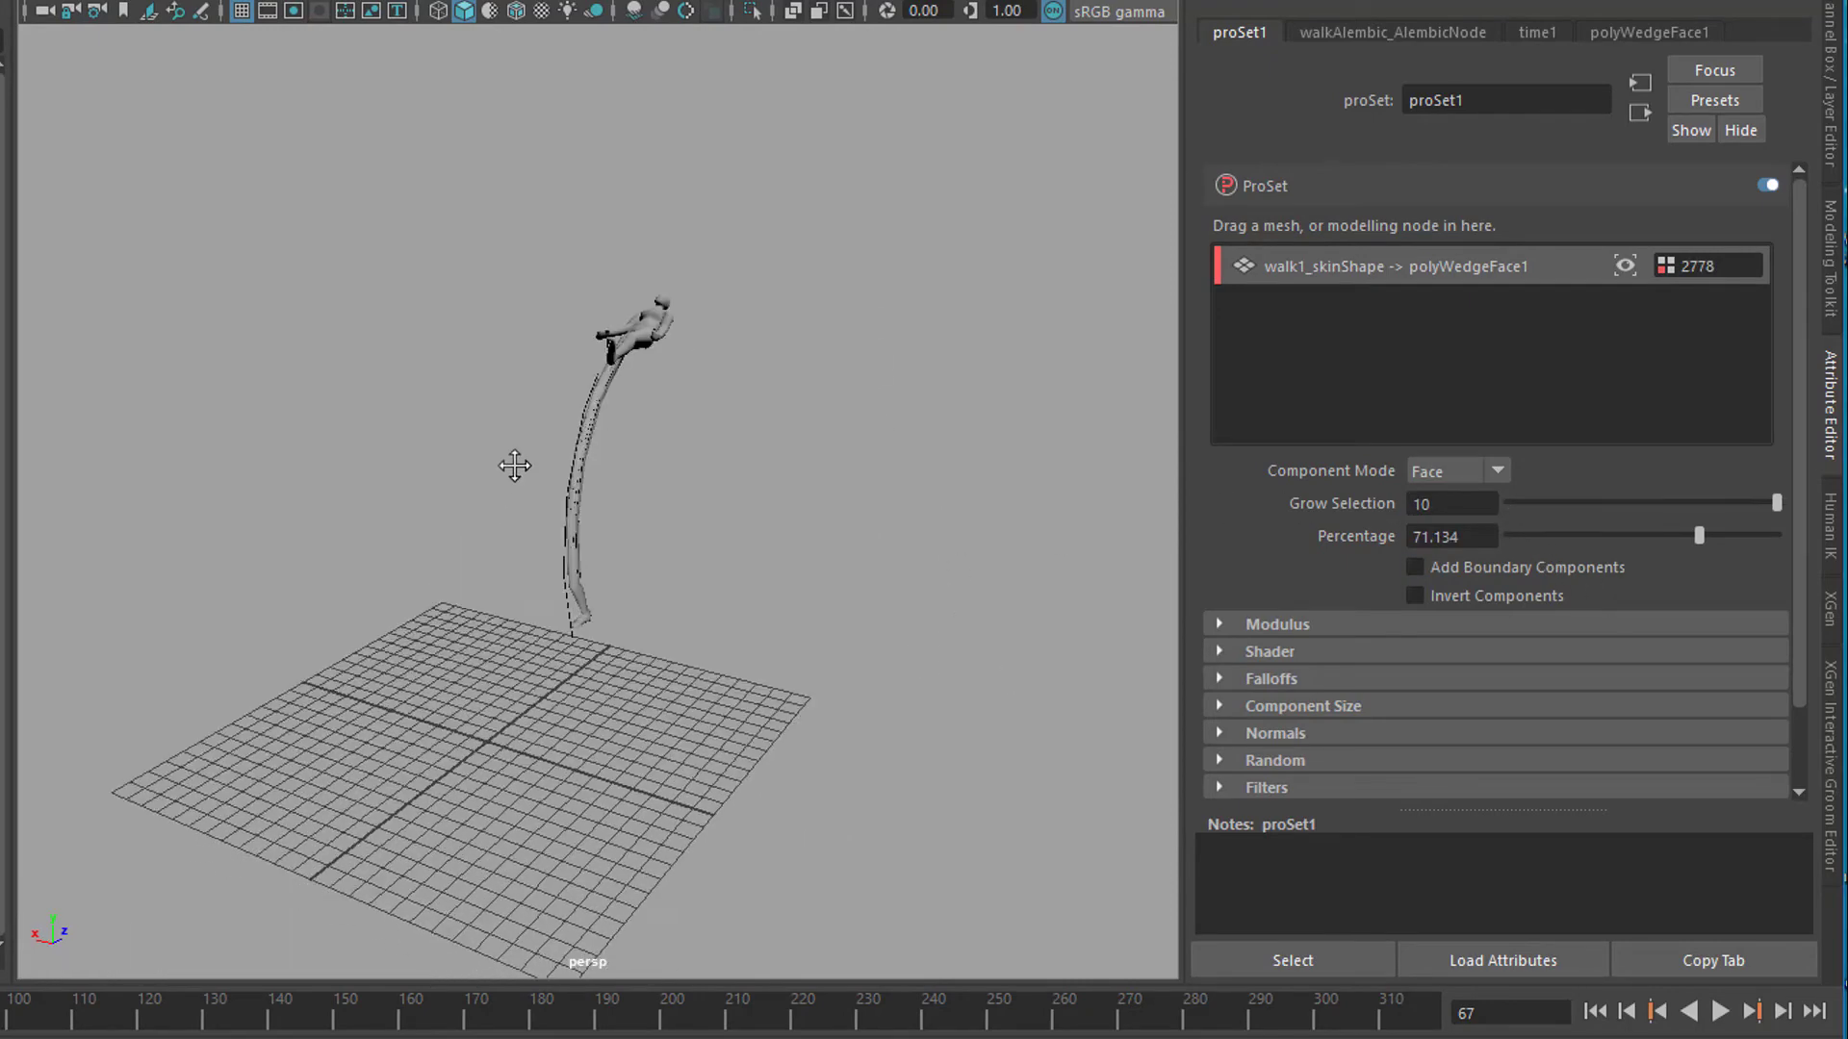
middle_click_drag(516, 466, 510, 449, "alt")
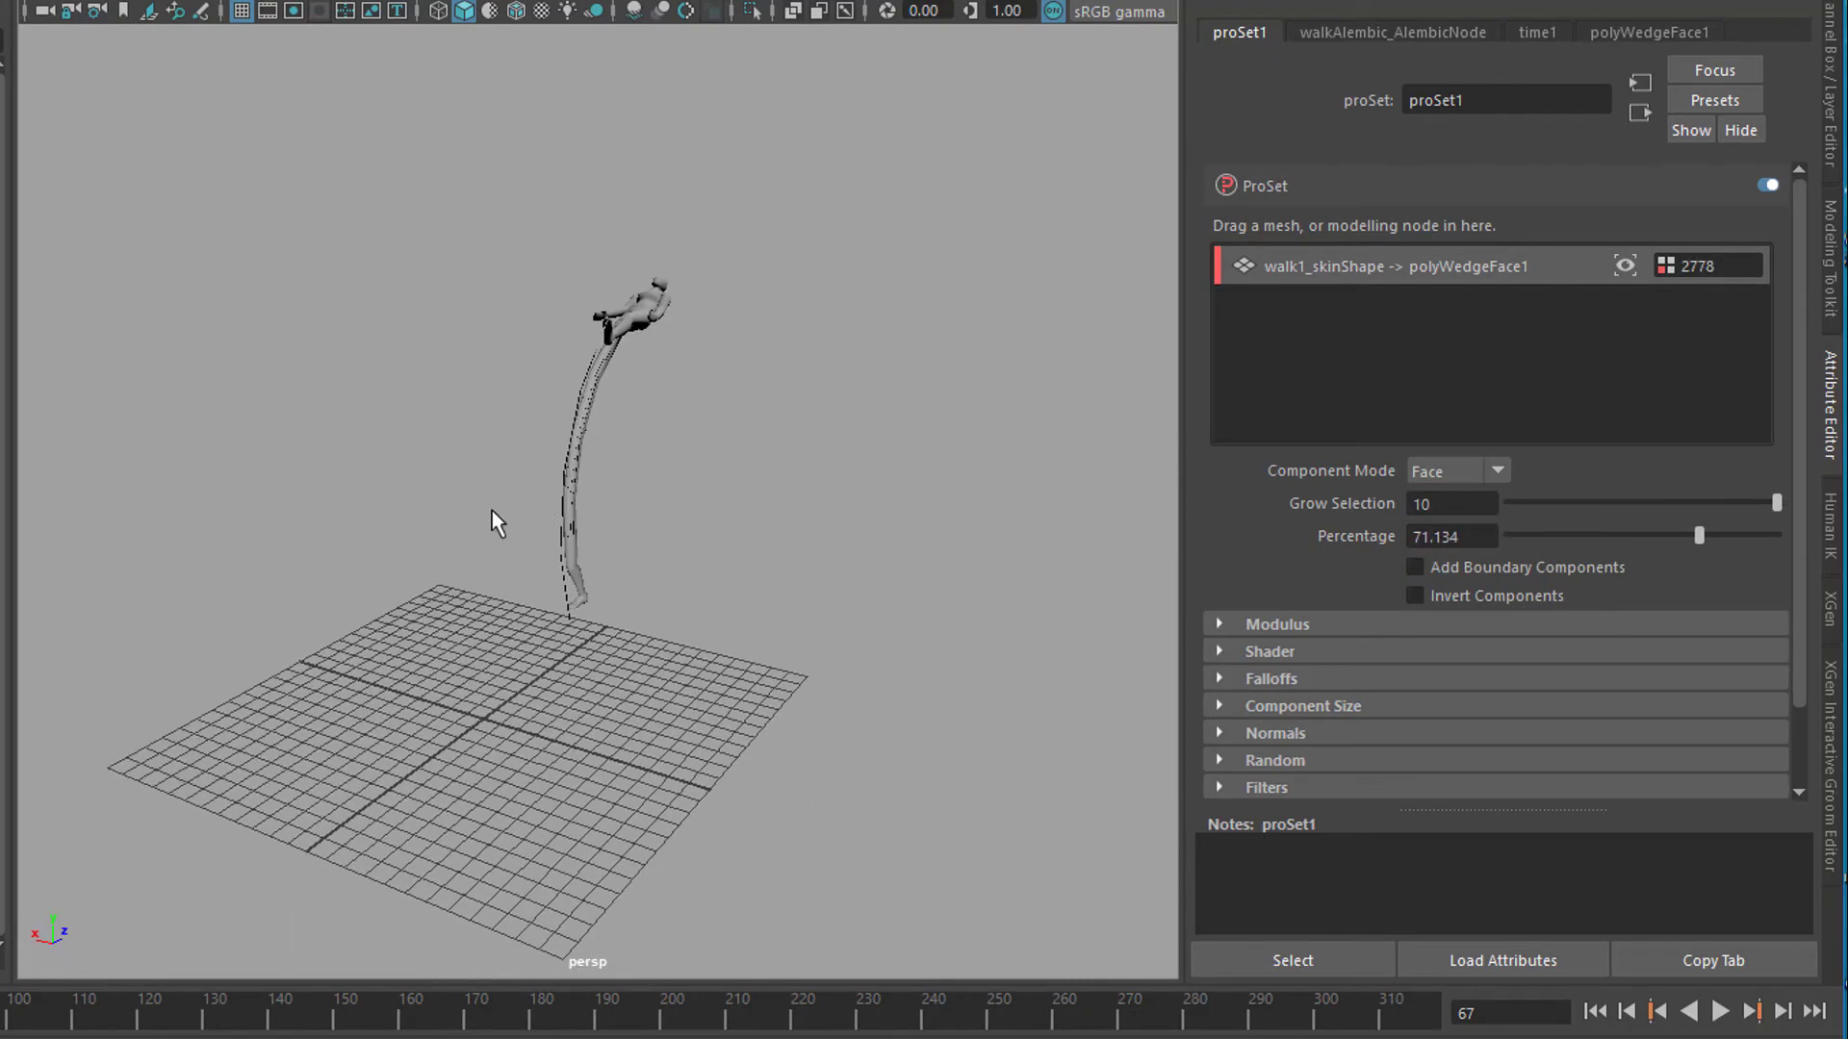
right_click_drag(664, 528, 814, 547, "alt")
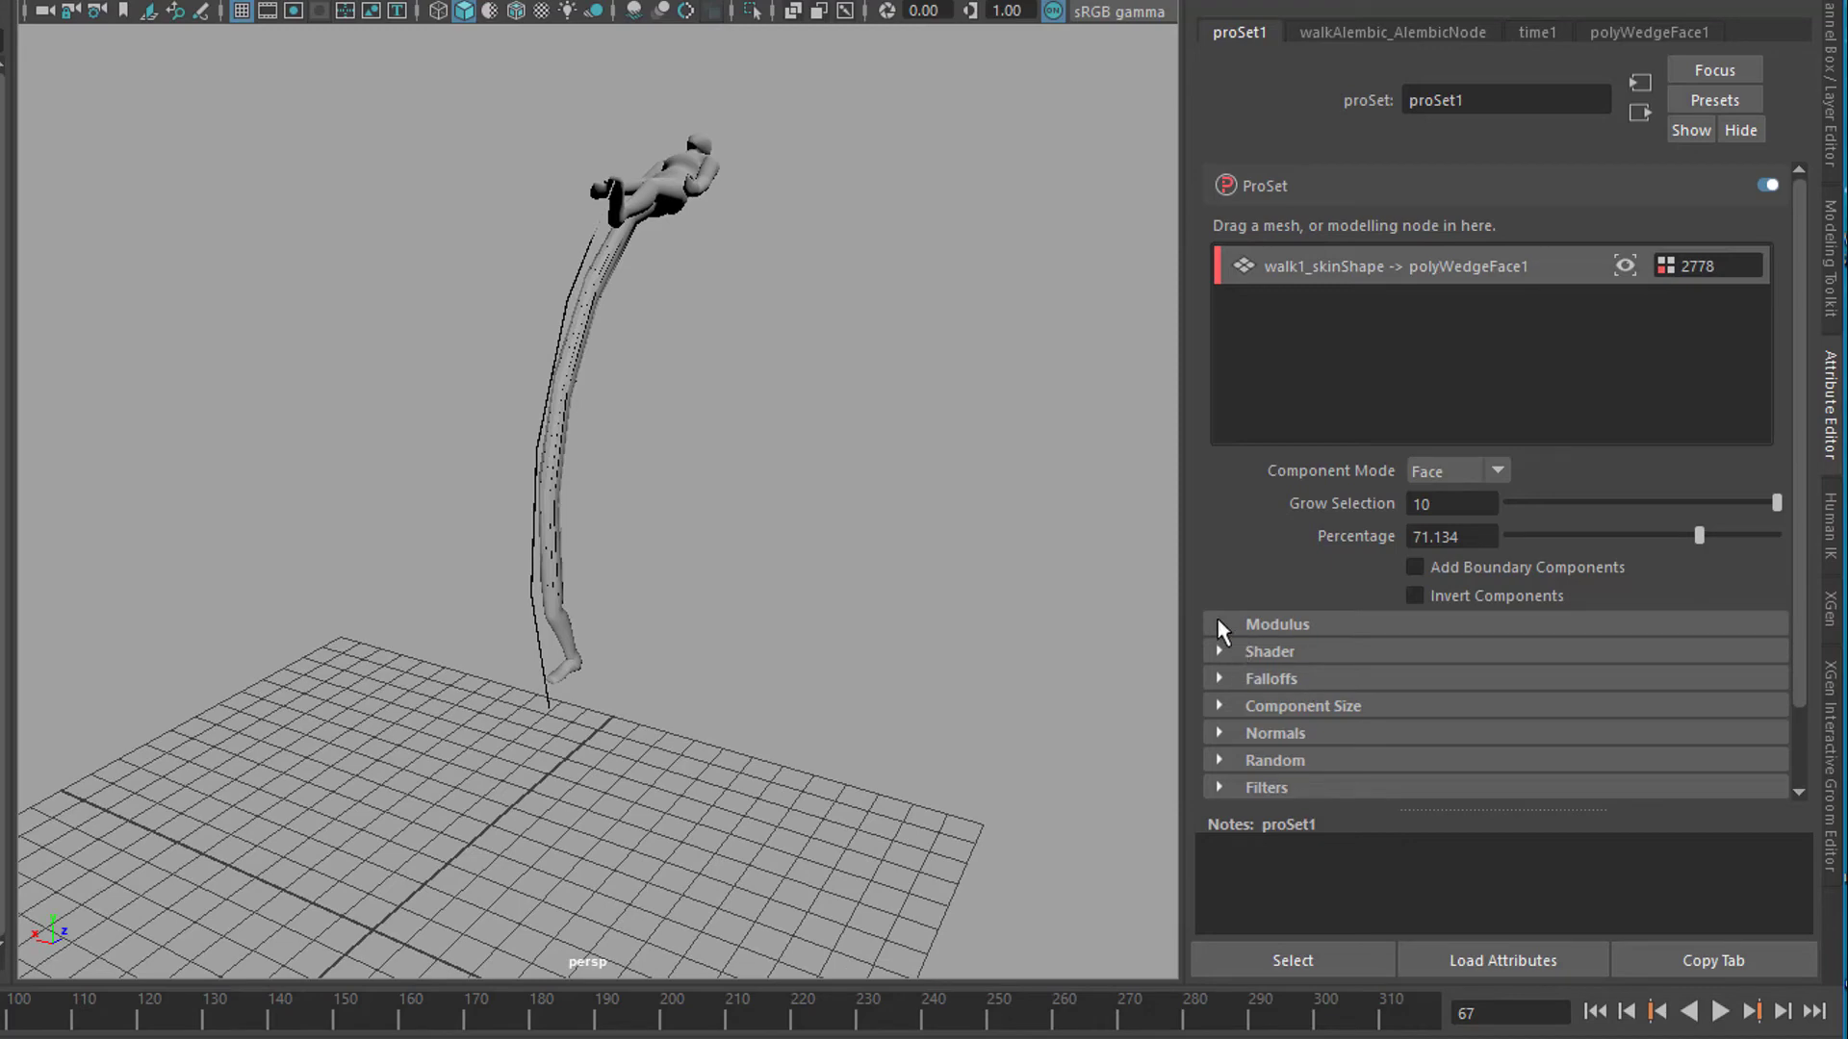
Enable Use Modulus for the ProSet and view the wedged copy of the figure from the side
left_click(1222, 627)
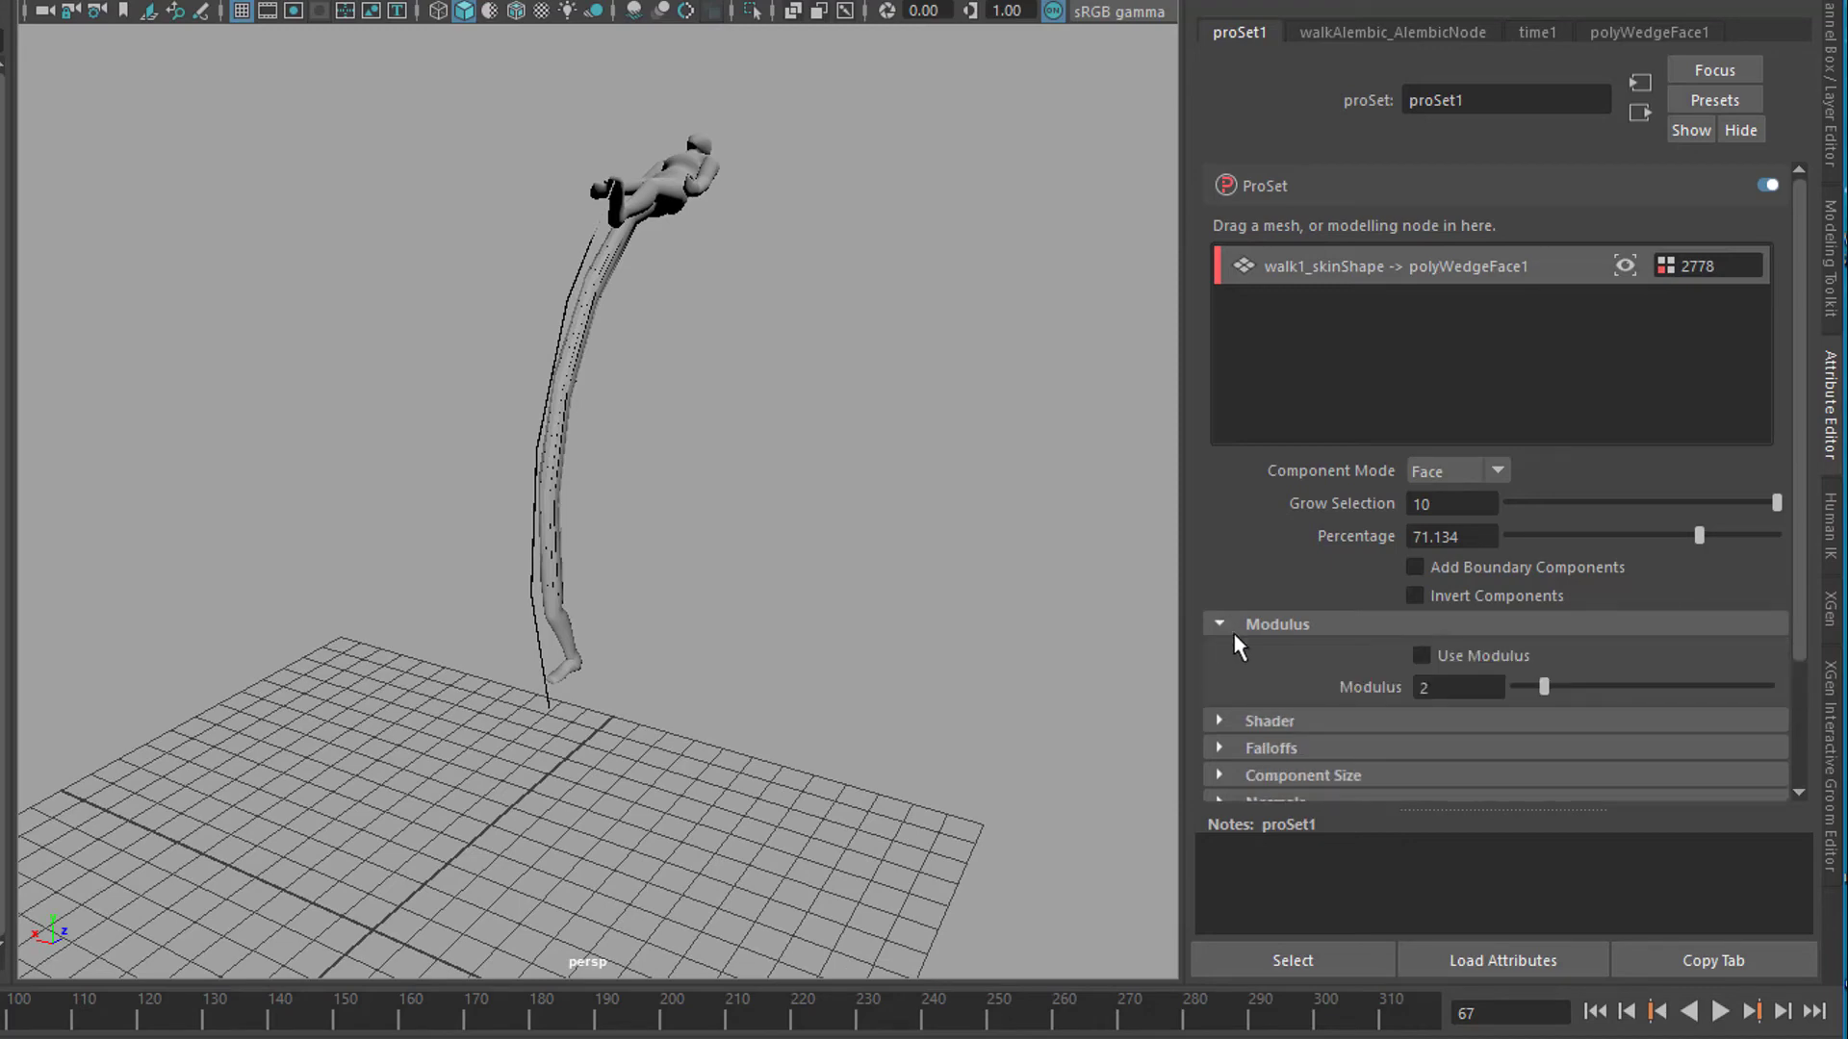
left_click(1421, 656)
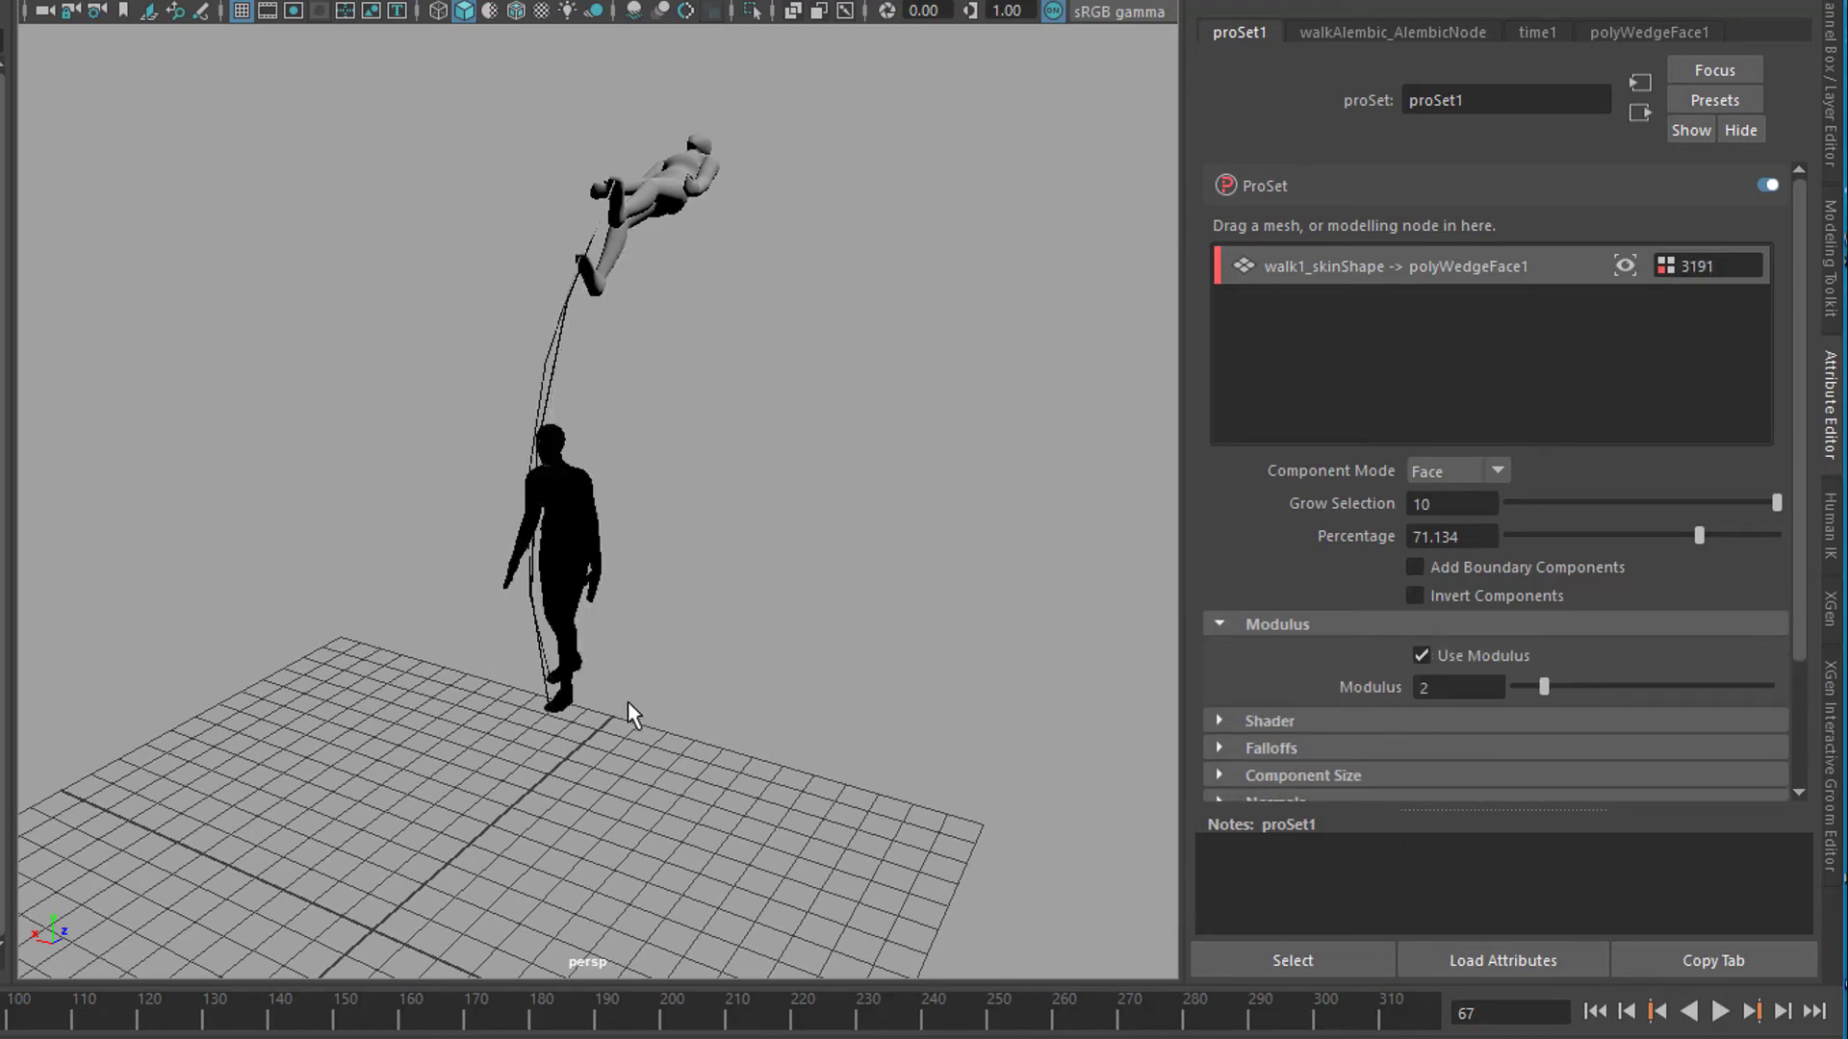
left_click_drag(627, 702, 741, 755, "alt")
scroll(741, 743, "up", 2)
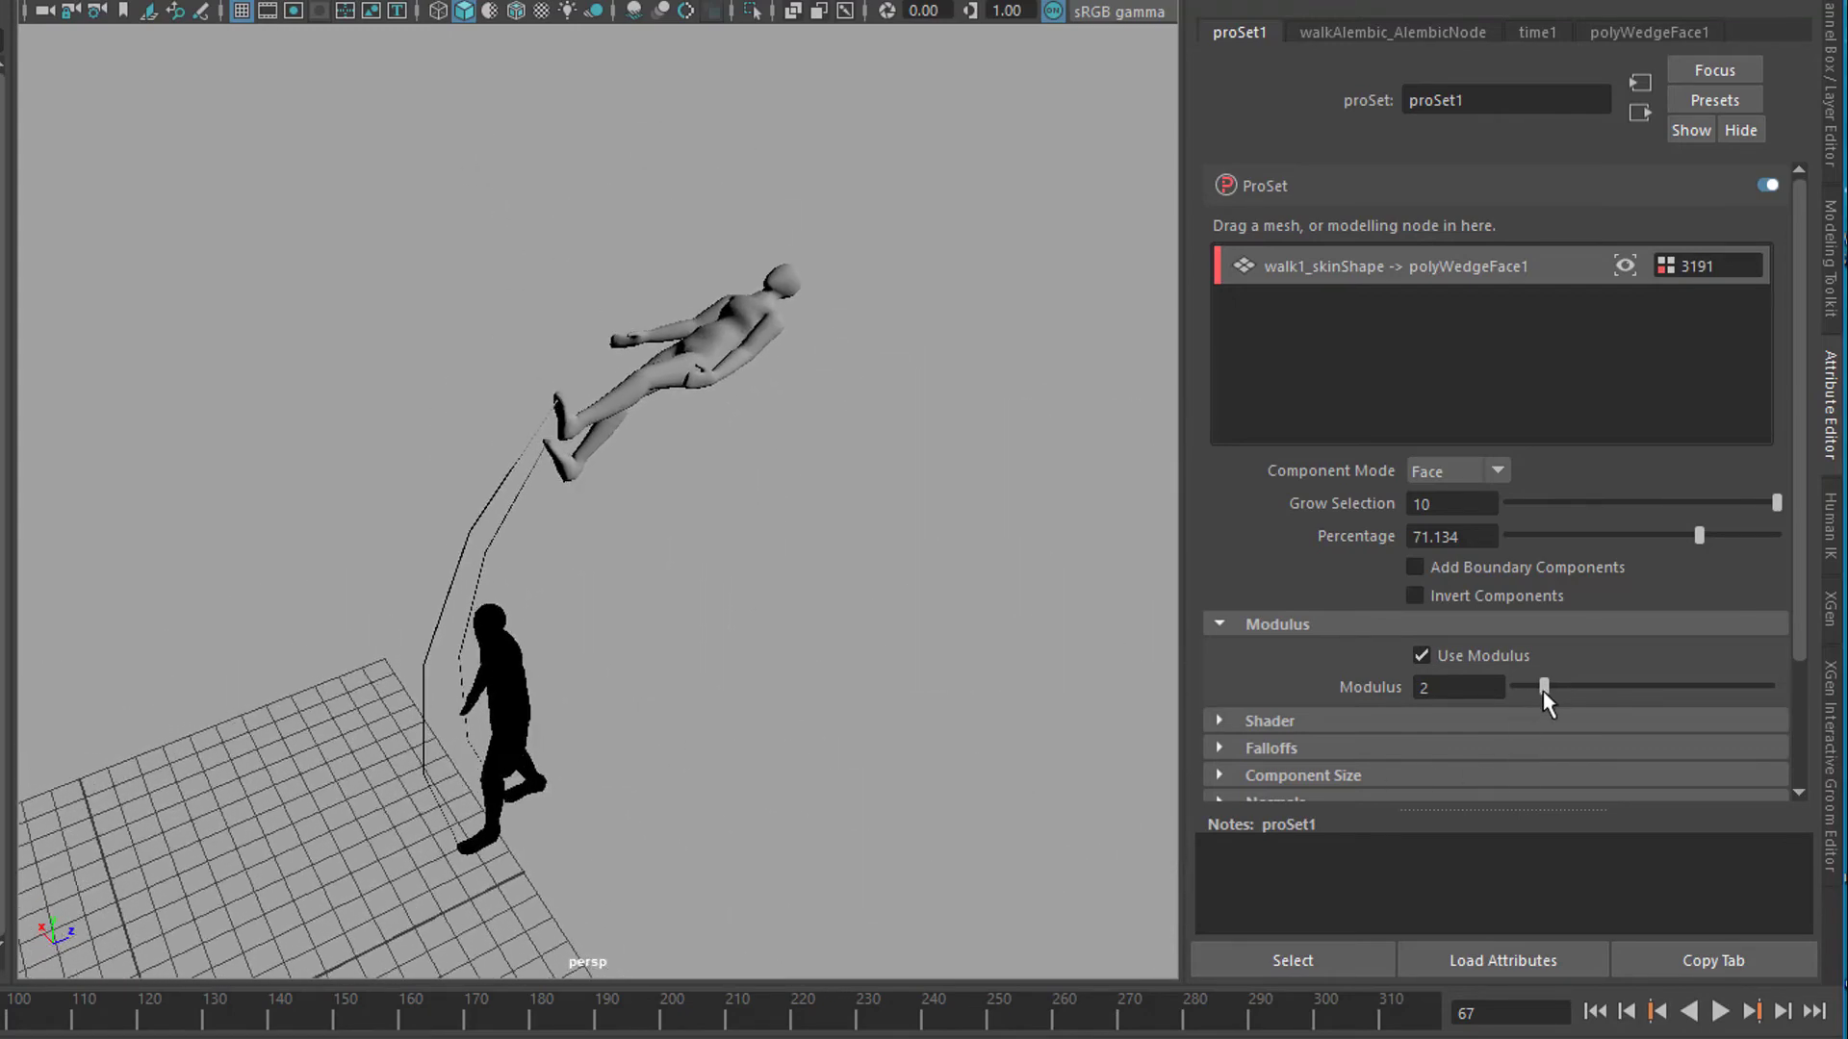
Set the ProSet Modulus to 5, with Grow Selection and Percentage at 0, and inspect the wedged strips up close
left_click_drag(1550, 684, 1631, 684)
left_click_drag(1597, 505, 1489, 513)
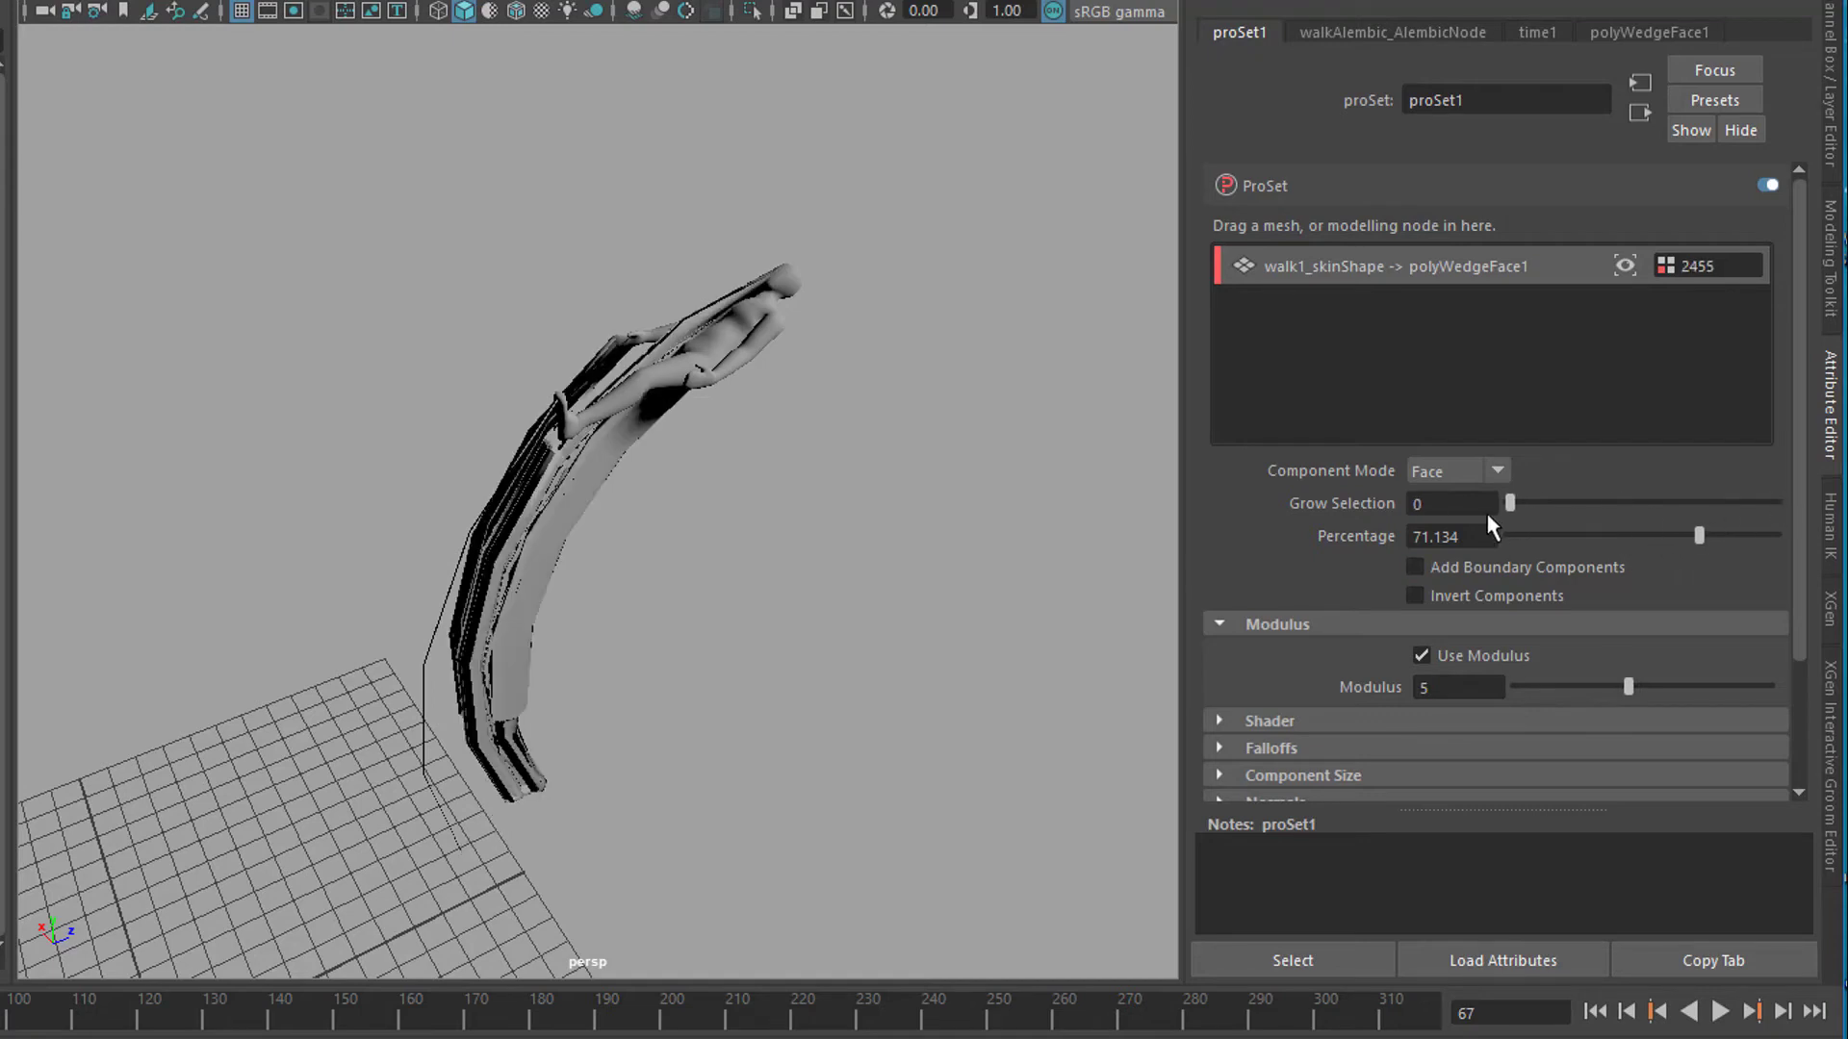
left_click_drag(1680, 535, 1376, 557)
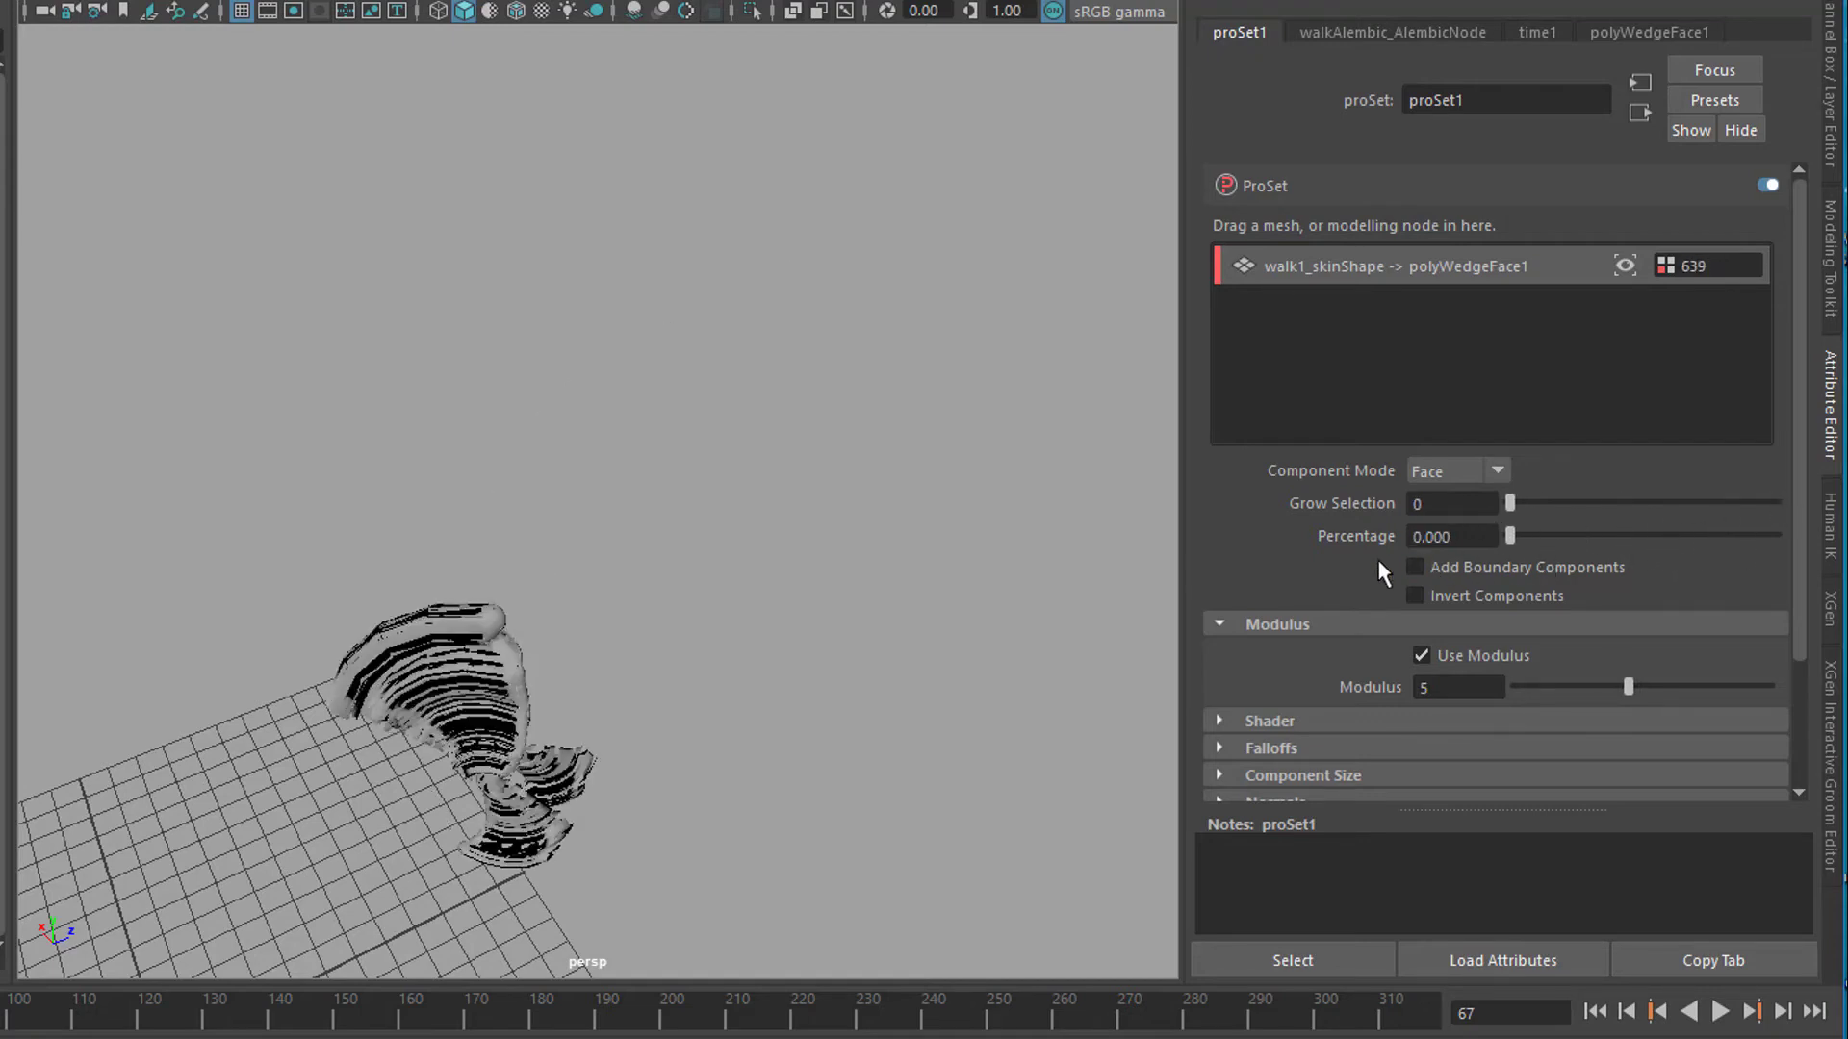
left_click_drag(578, 693, 860, 478, "alt")
right_click_drag(415, 645, 928, 695, "alt")
left_click_drag(927, 695, 729, 736, "alt")
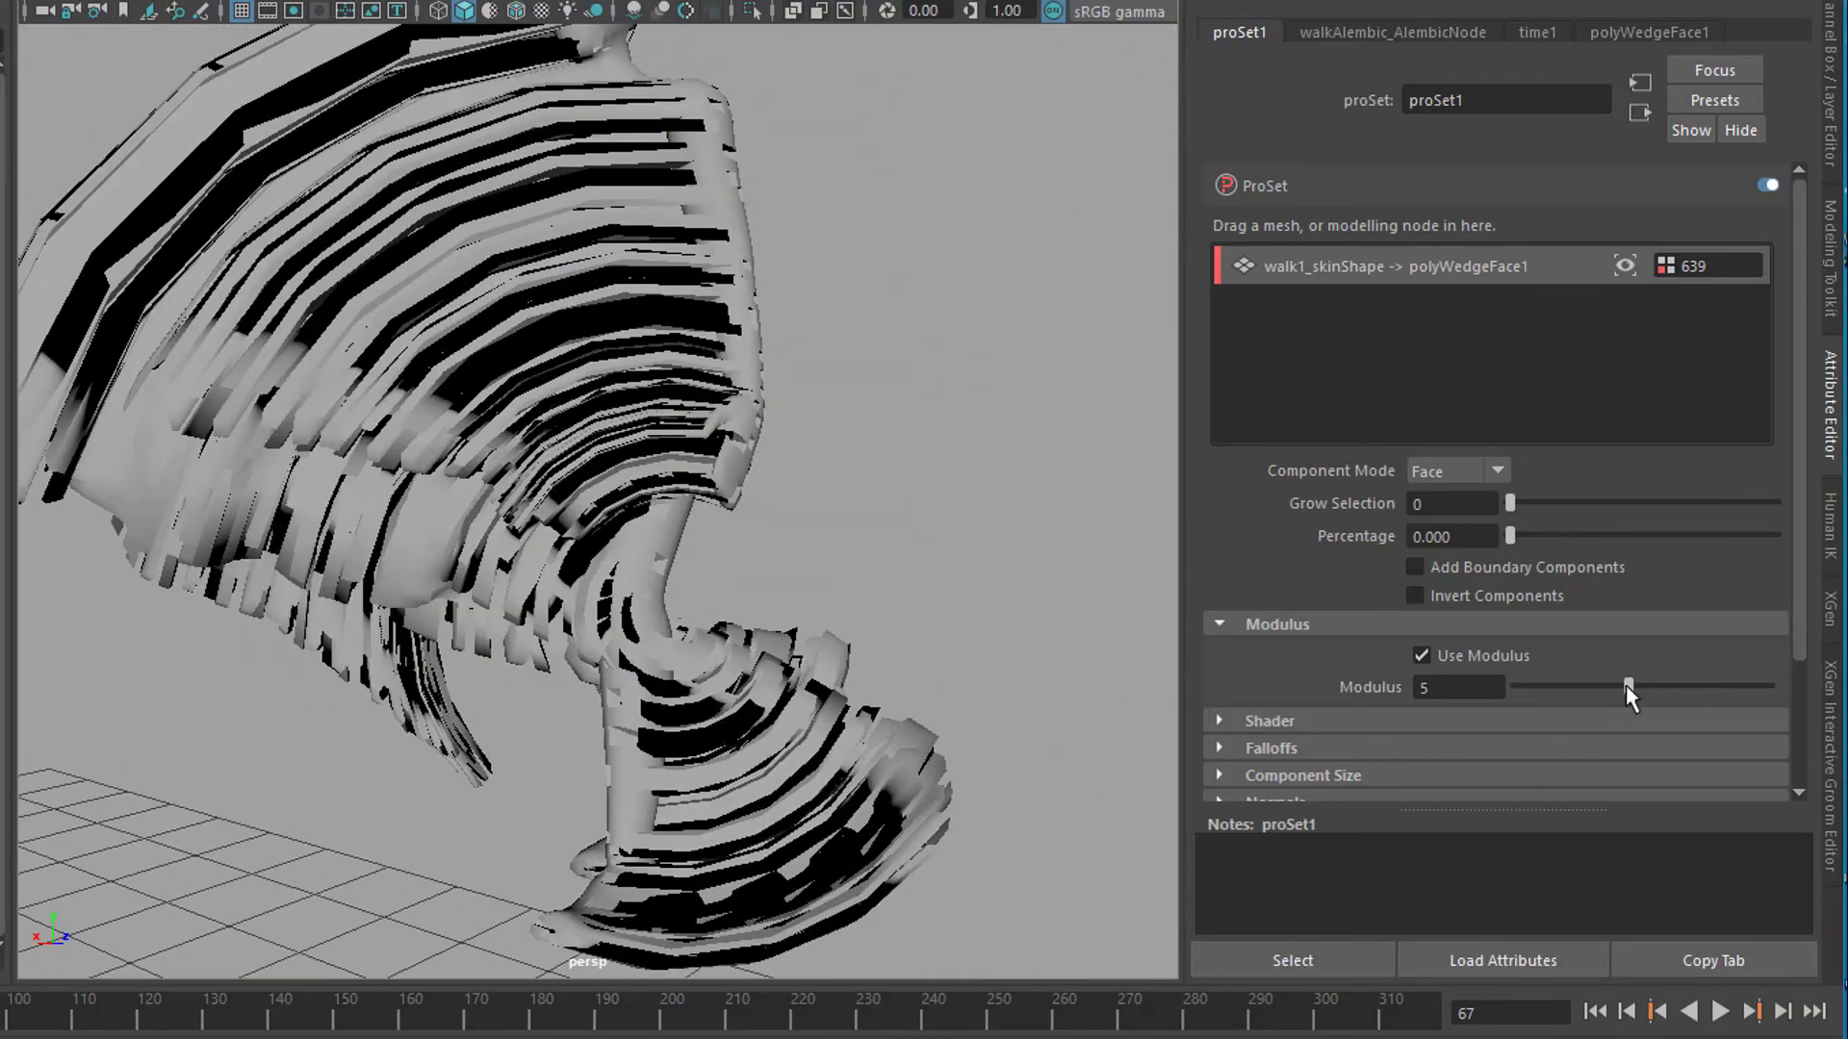
Set the ProSet Modulus to 2 and inspect the wedged strips on the figure up close and from a distance
left_click_drag(1627, 685, 1542, 686)
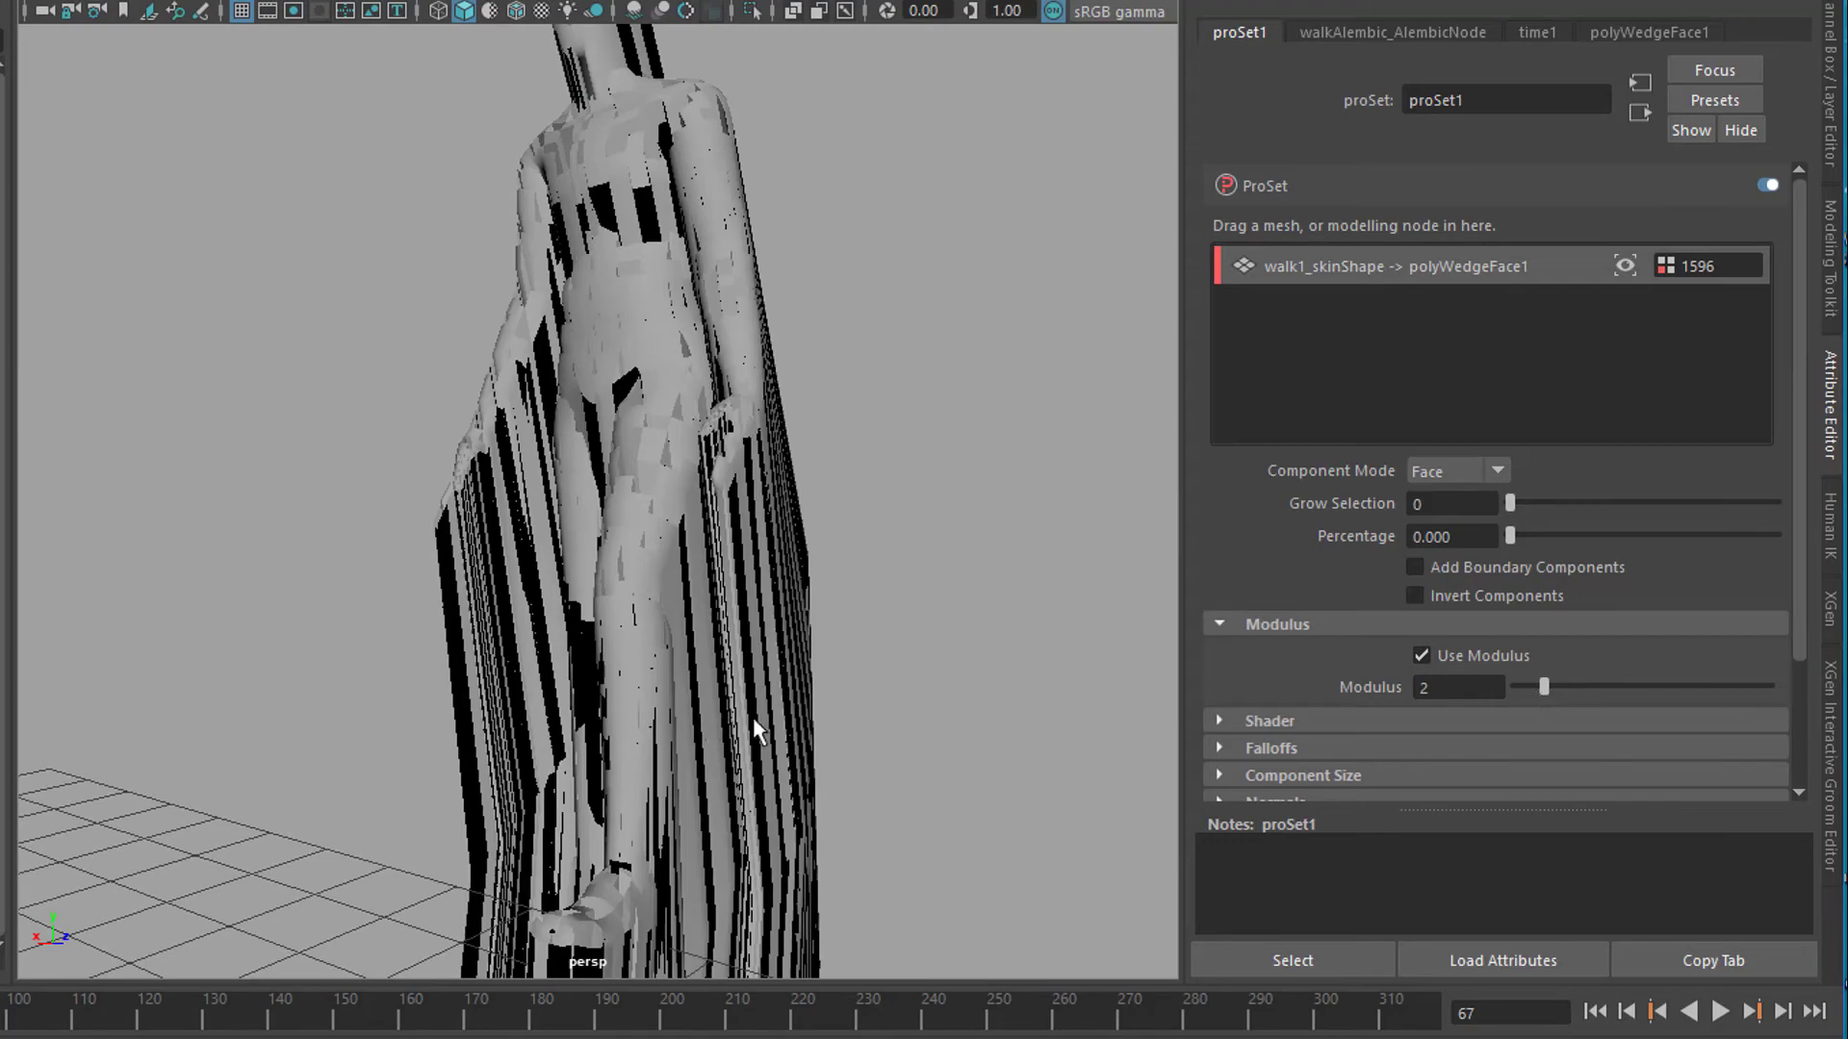
right_click_drag(650, 752, 643, 695, "alt")
left_click_drag(643, 694, 673, 734, "alt")
right_click_drag(673, 734, 705, 702, "alt")
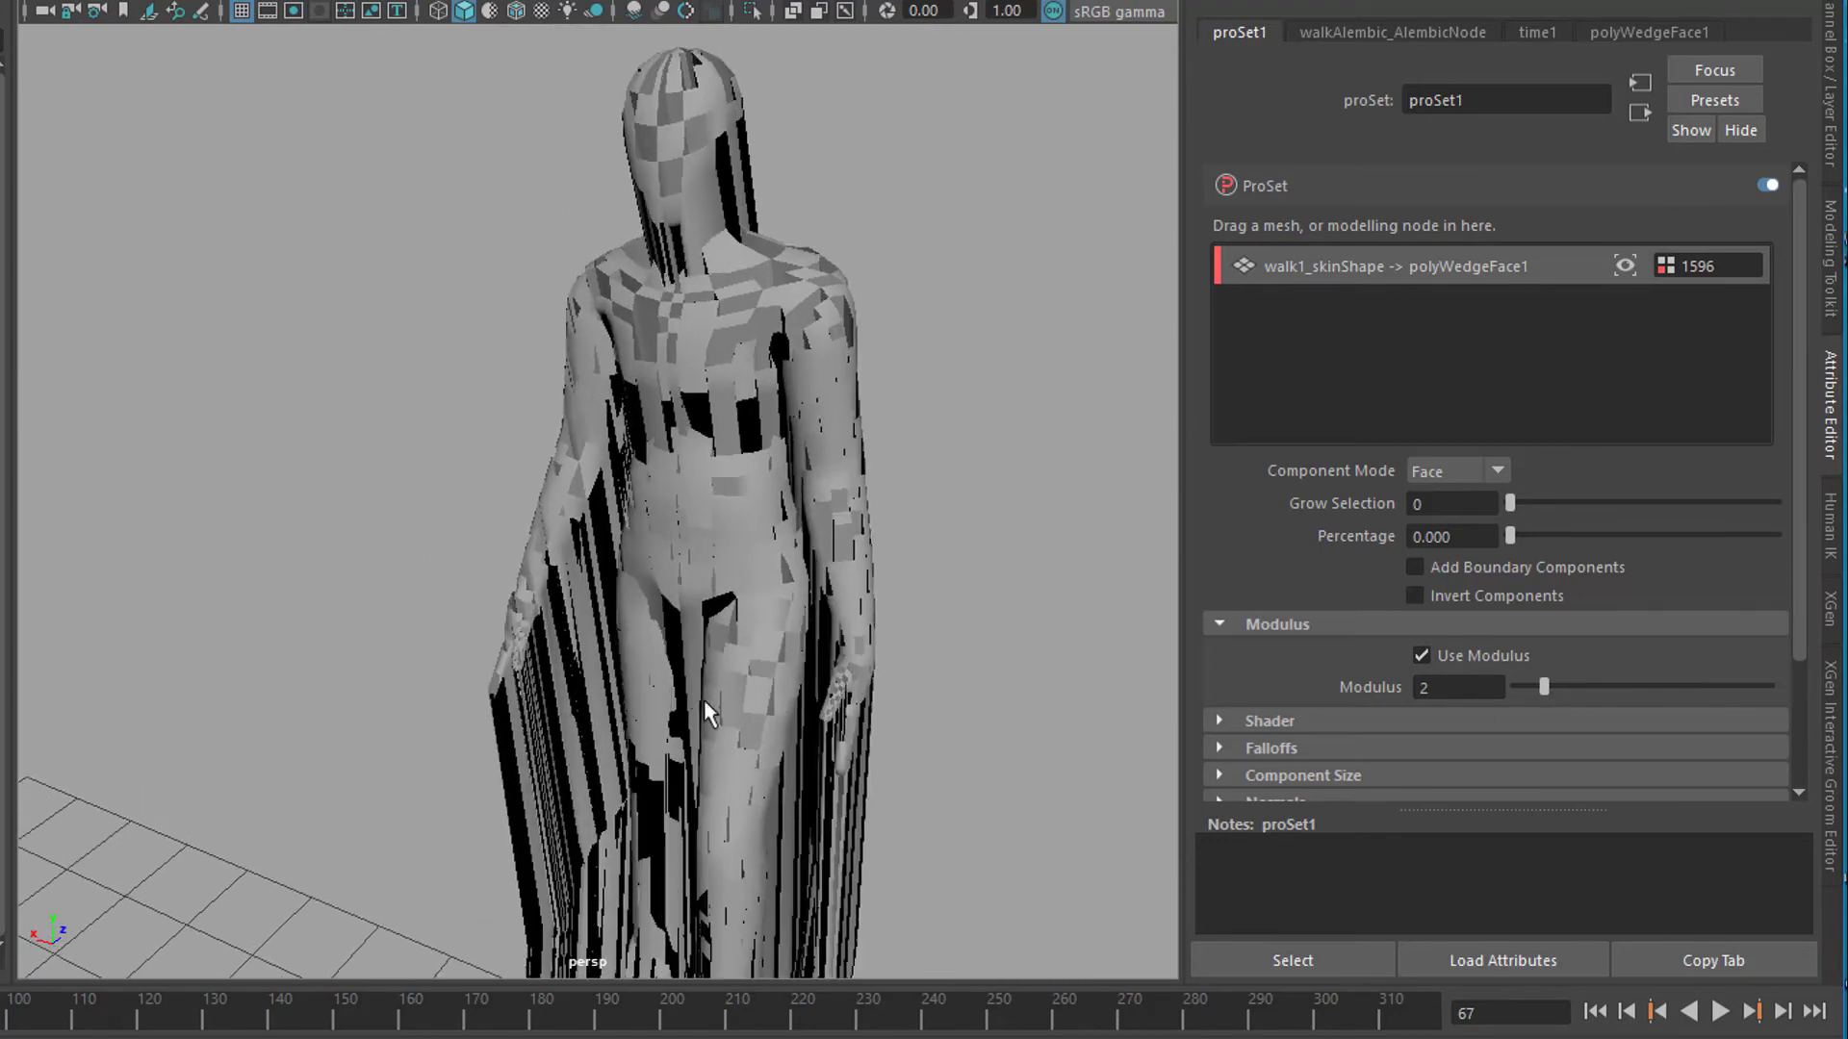
left_click_drag(731, 714, 763, 691, "alt")
right_click_drag(845, 689, 501, 774, "alt")
left_click_drag(786, 743, 784, 635, "alt")
right_click_drag(783, 635, 829, 751, "alt")
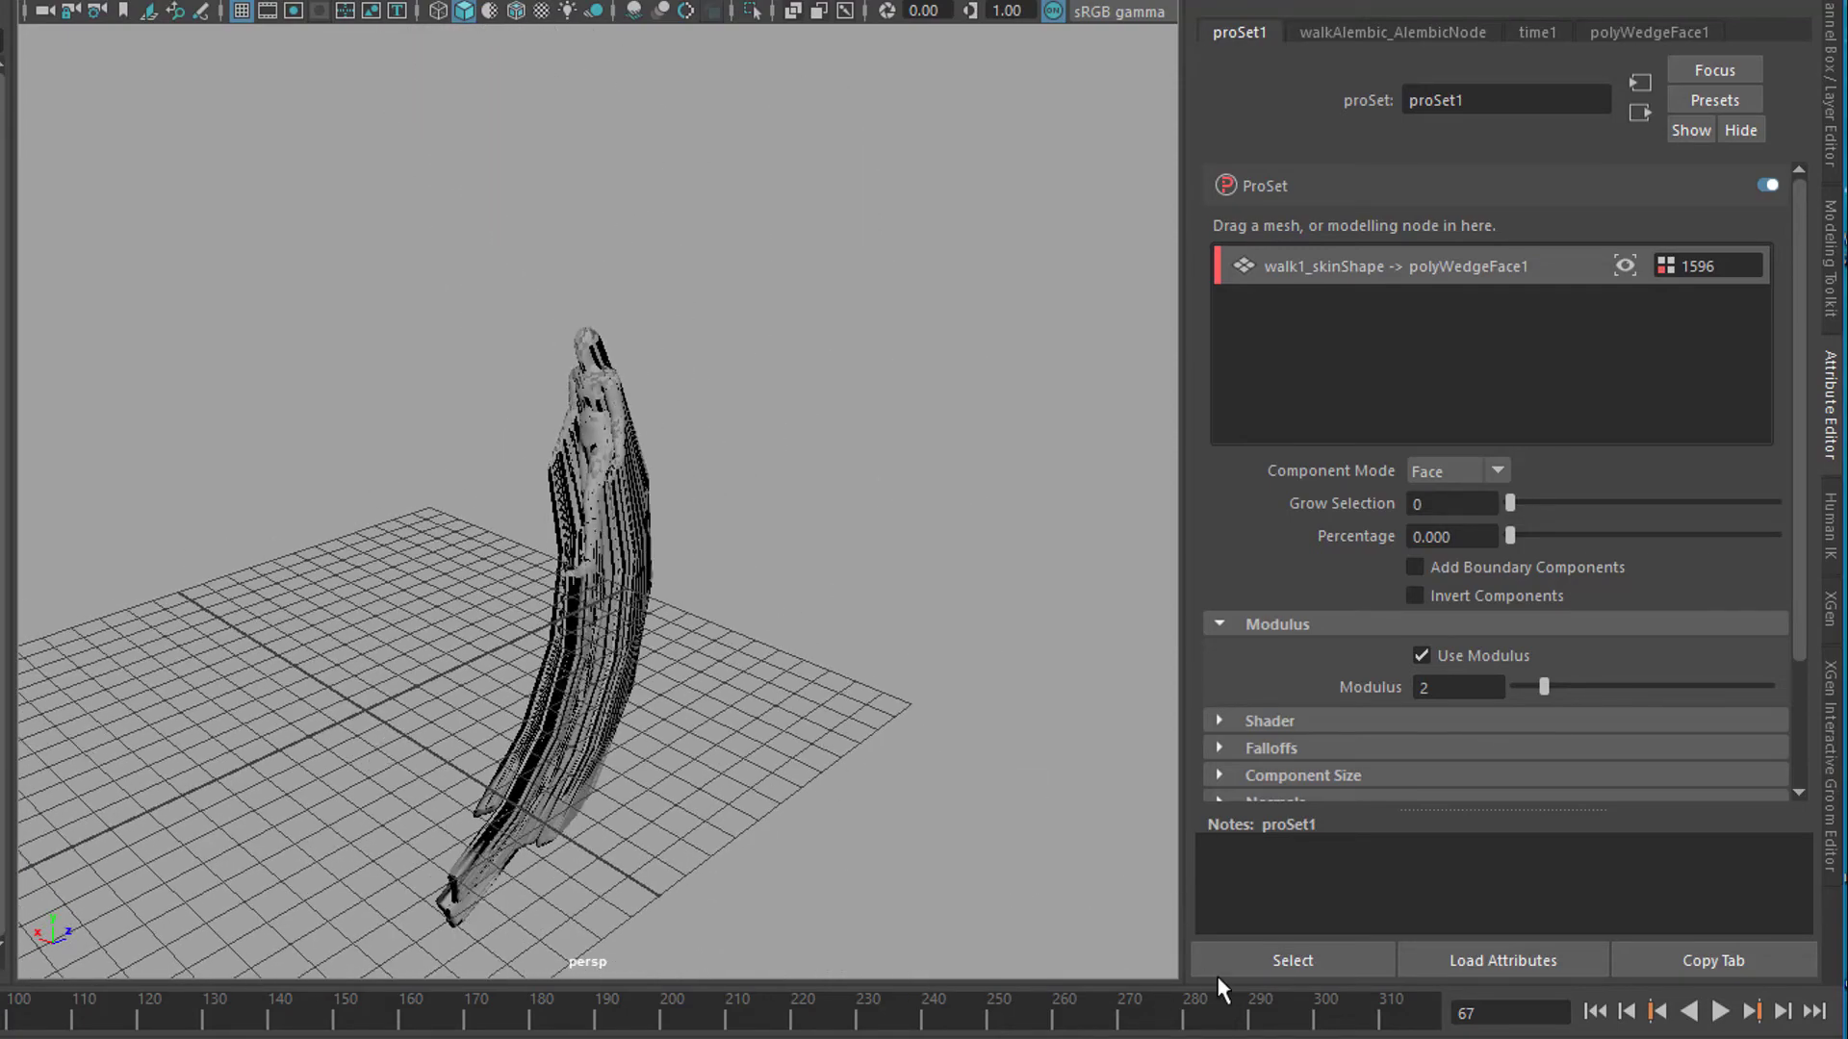
Play the walk animation from frame 1 and examine the moving wedged strips from the front, side and back
left_click(1594, 1018)
left_click_drag(880, 799, 646, 809, "alt")
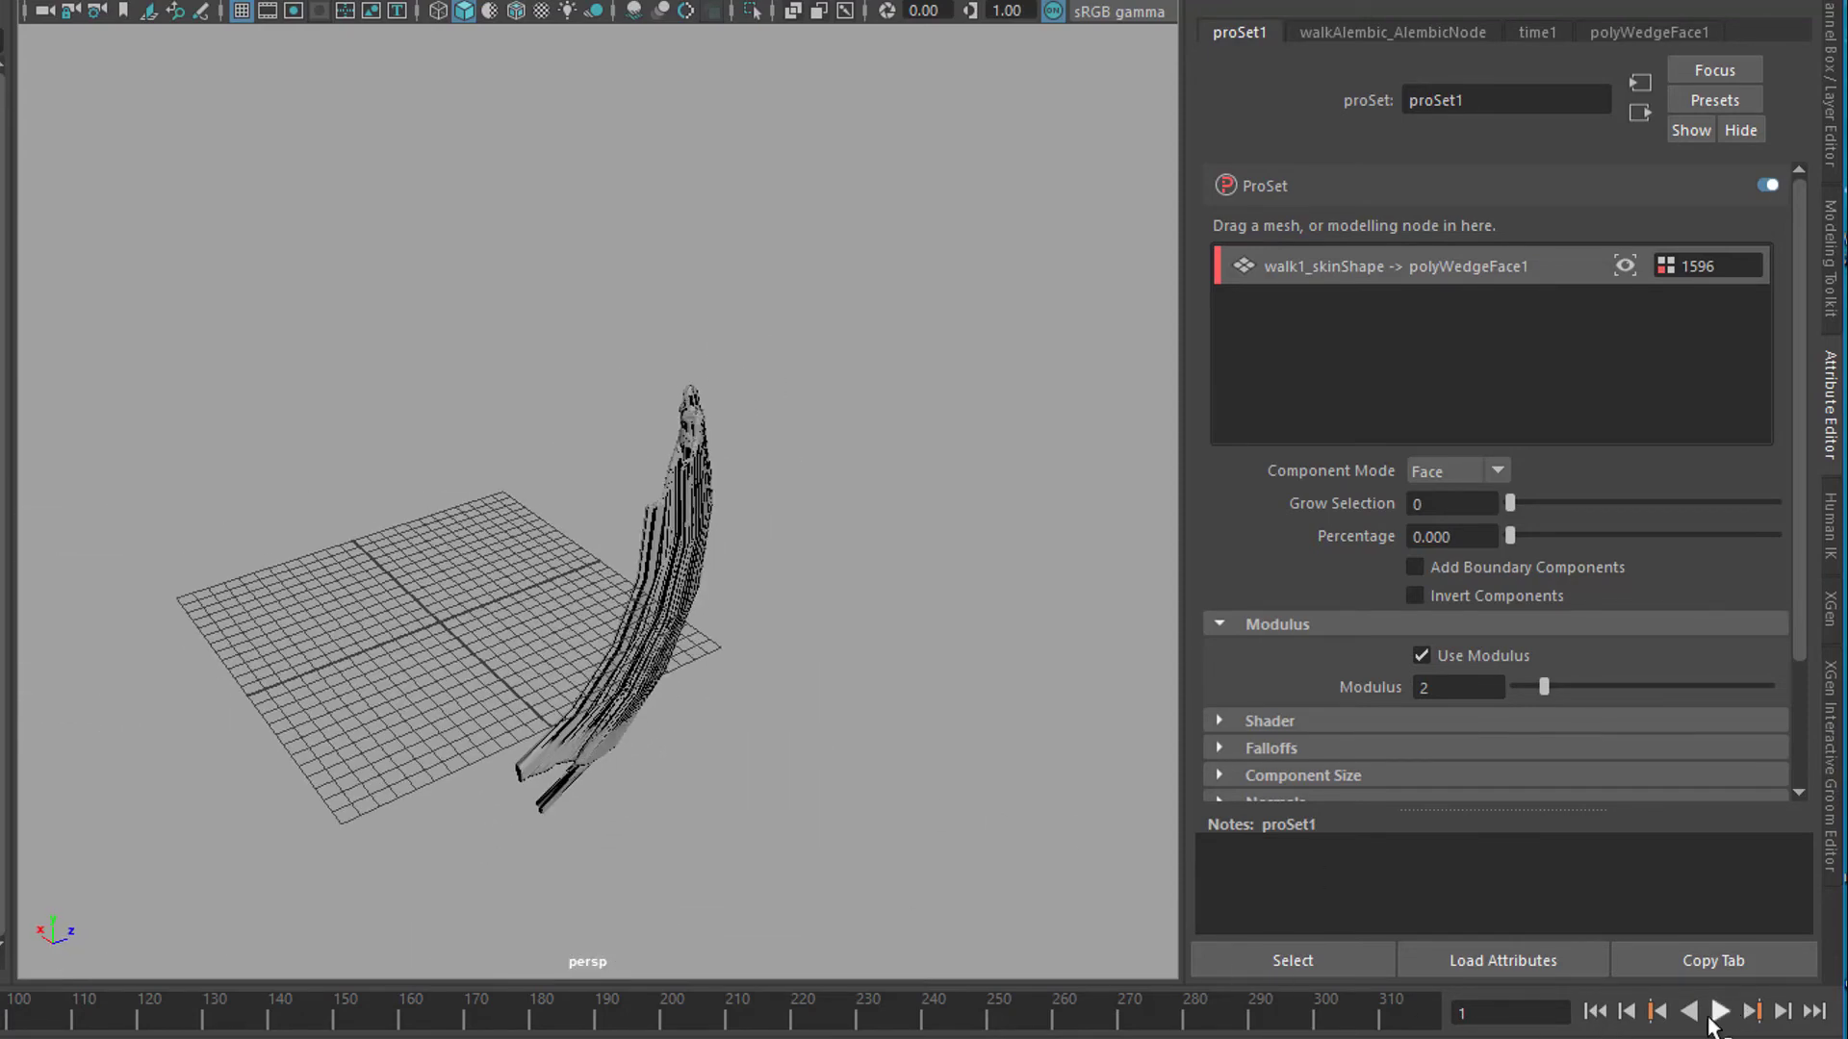
left_click(1720, 1012)
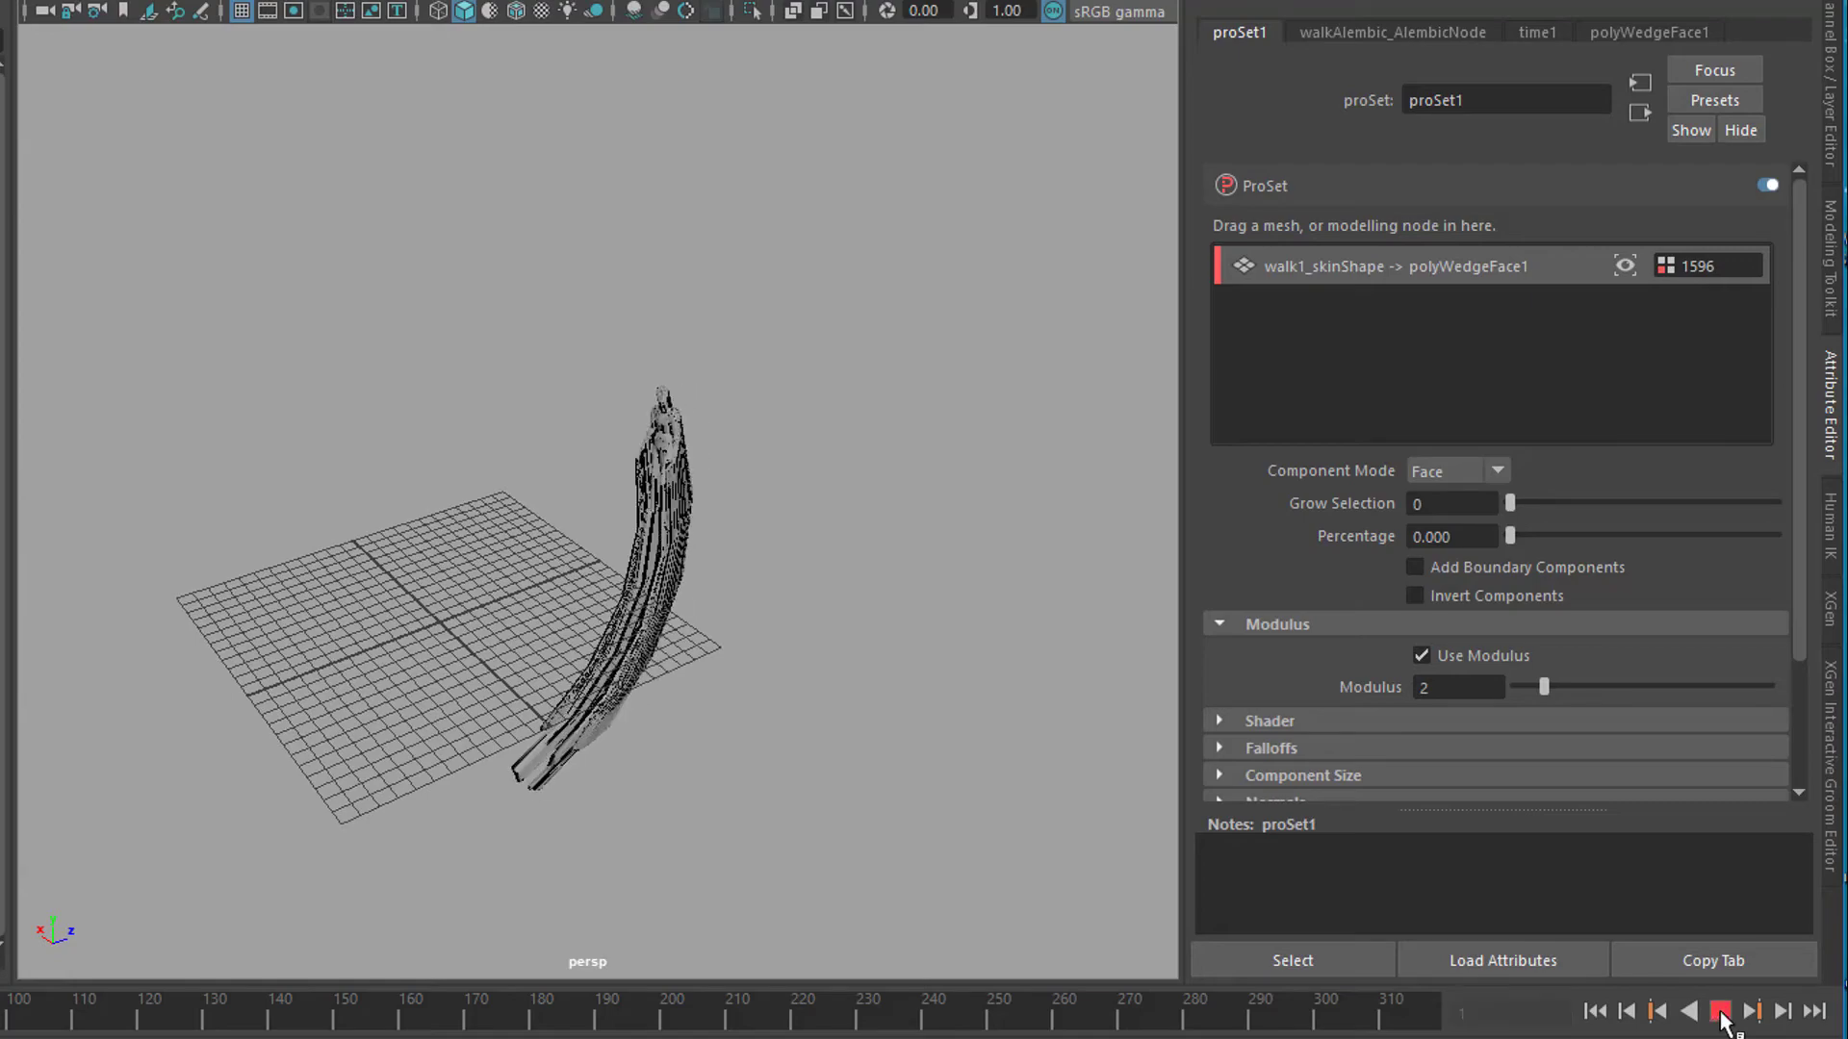
right_click_drag(536, 701, 1200, 747, "alt")
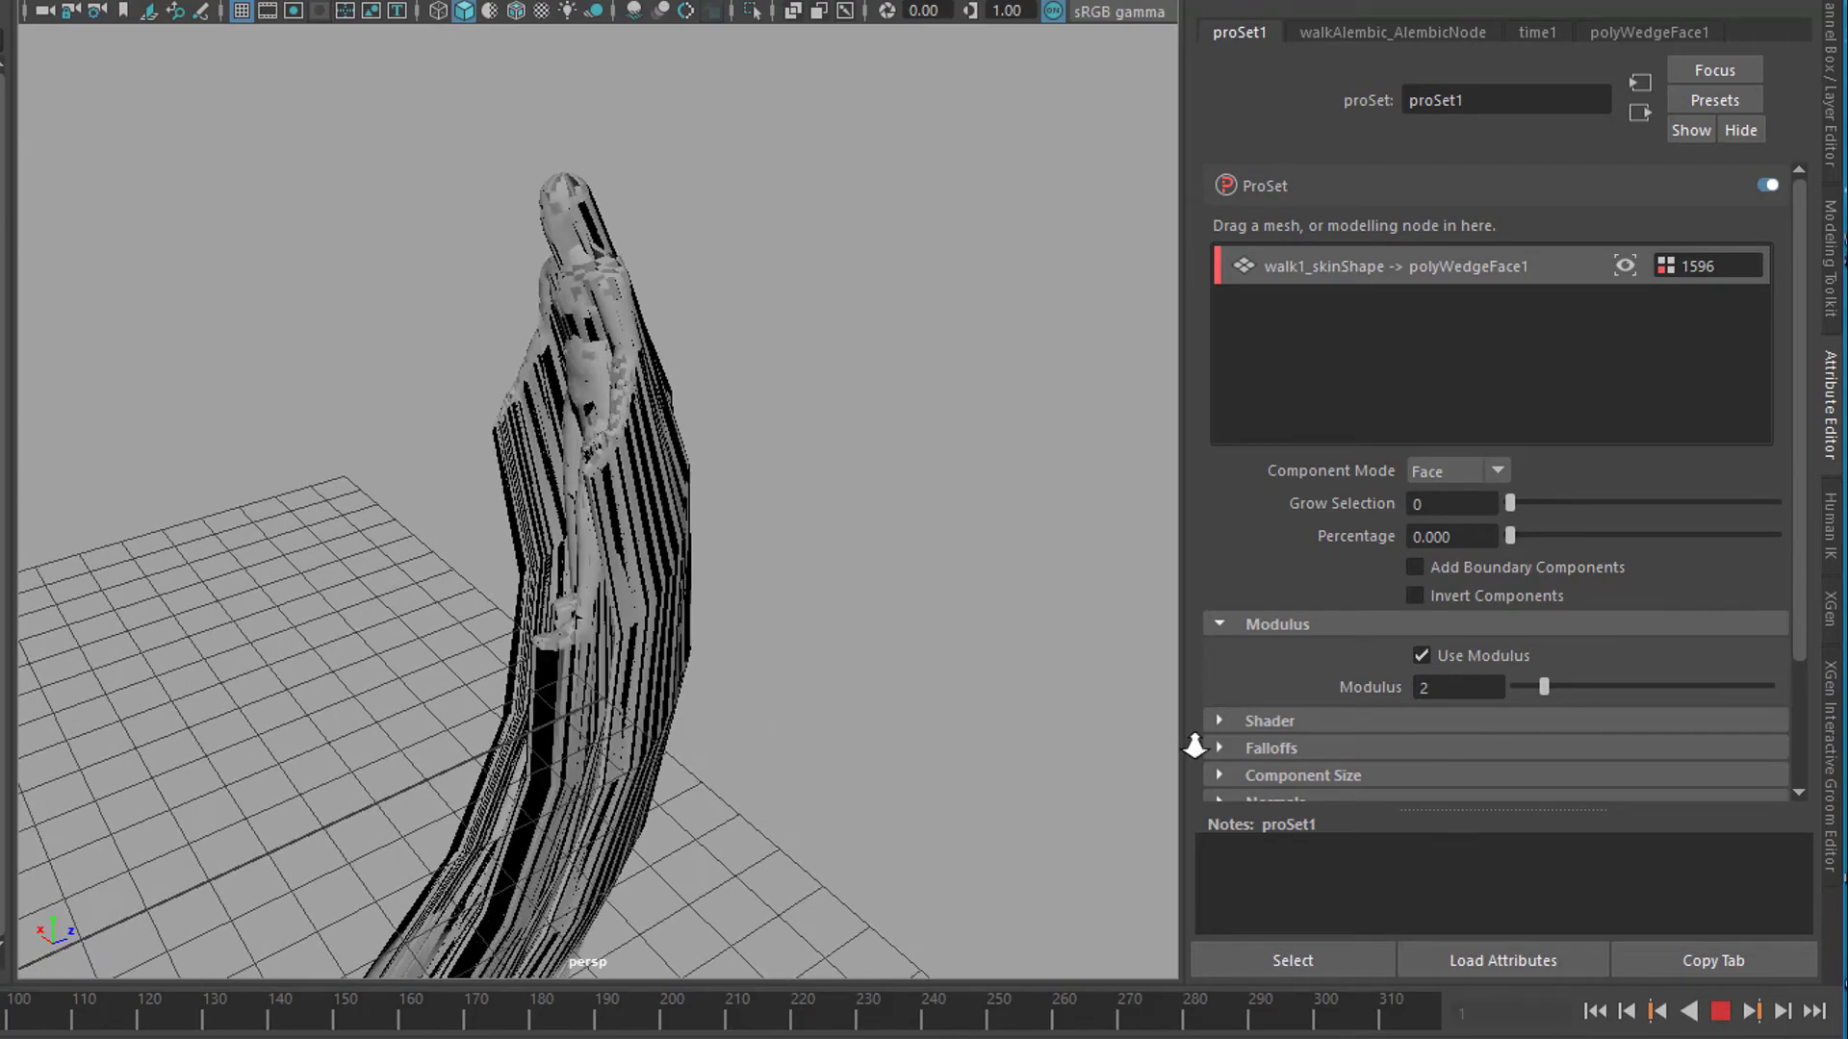
middle_click_drag(795, 767, 1200, 693, "alt")
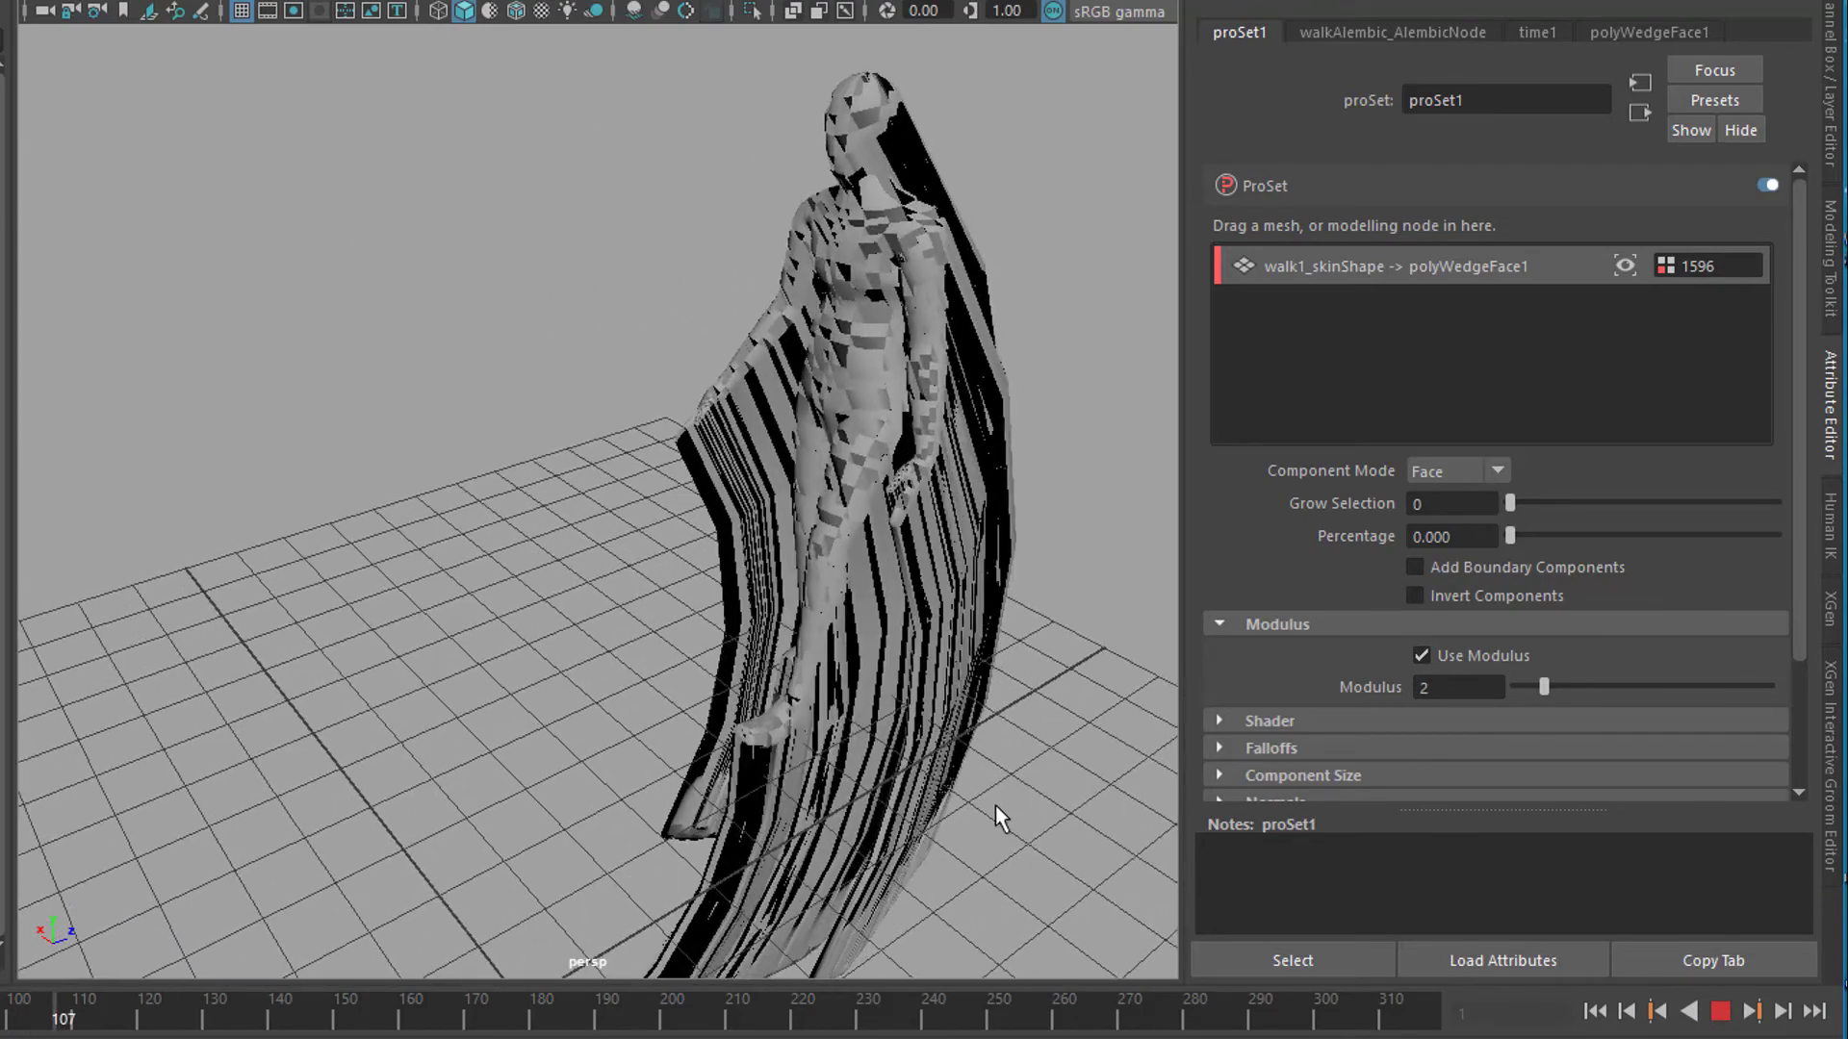
left_click_drag(998, 817, 668, 664, "alt")
middle_click_drag(732, 830, 1060, 891, "alt")
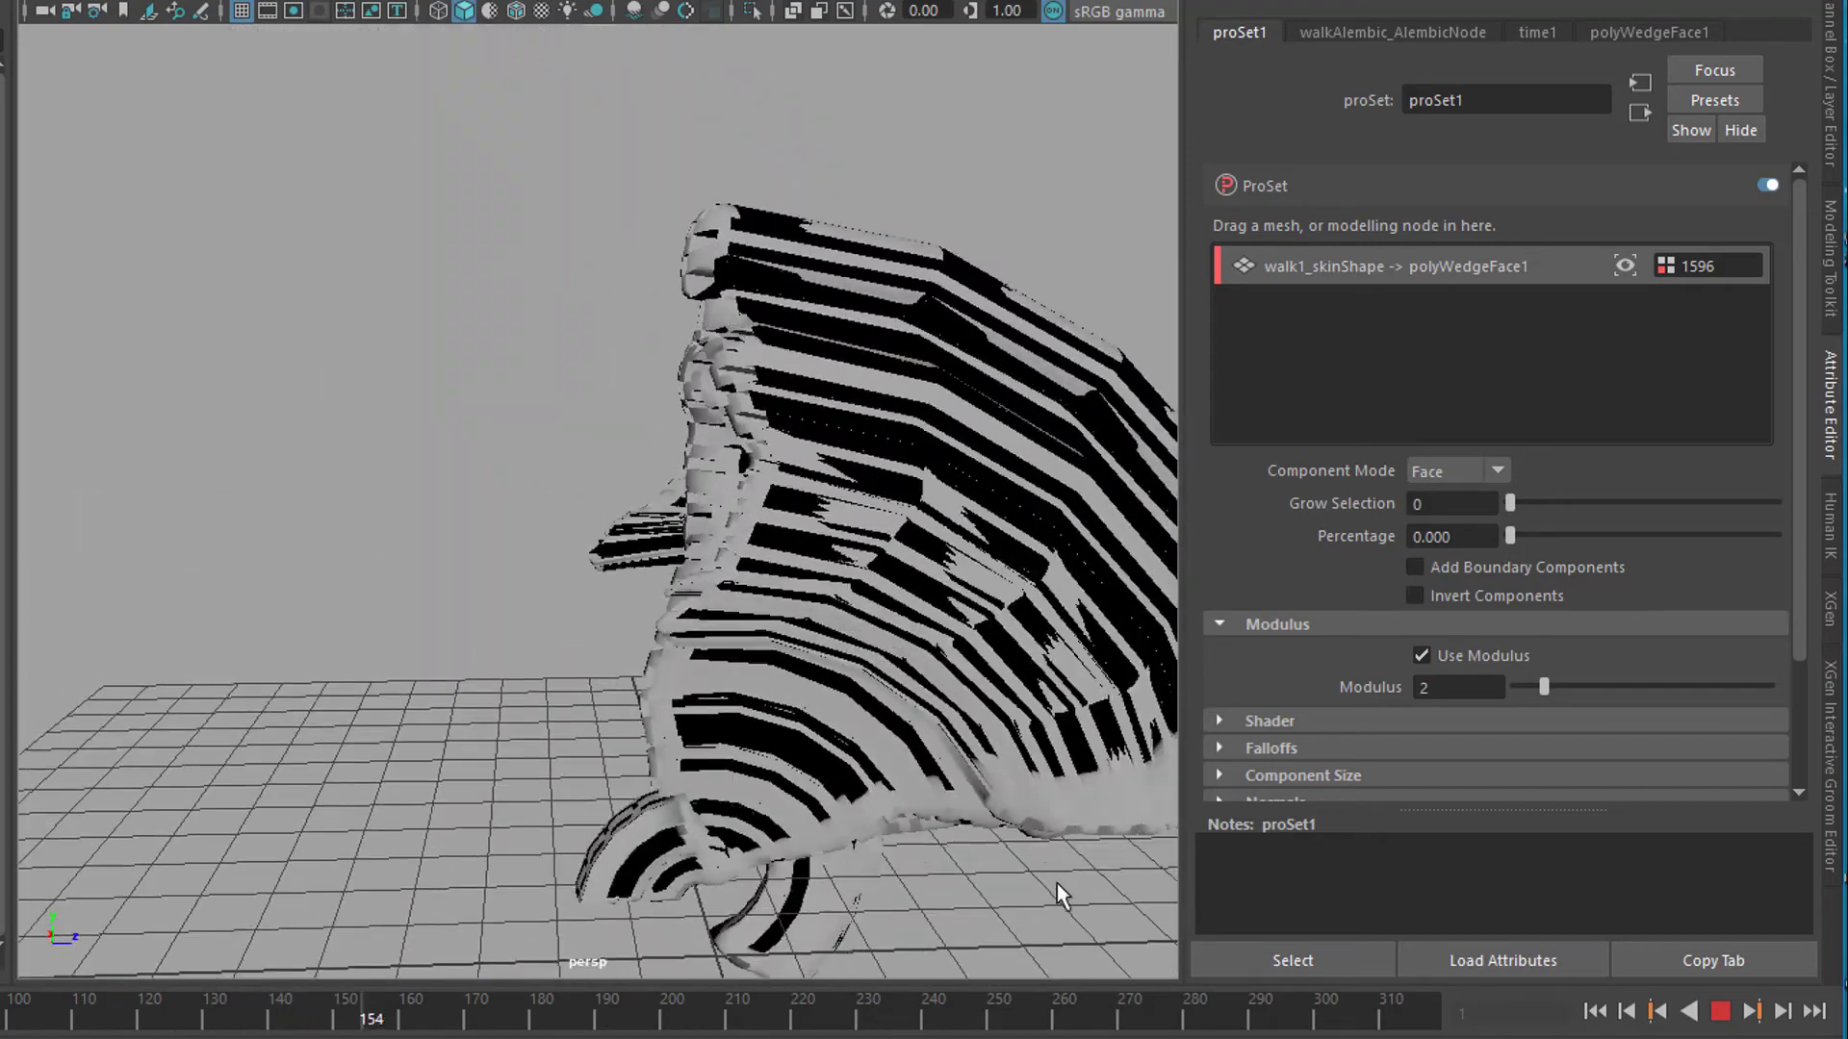
left_click_drag(603, 771, 644, 719, "alt")
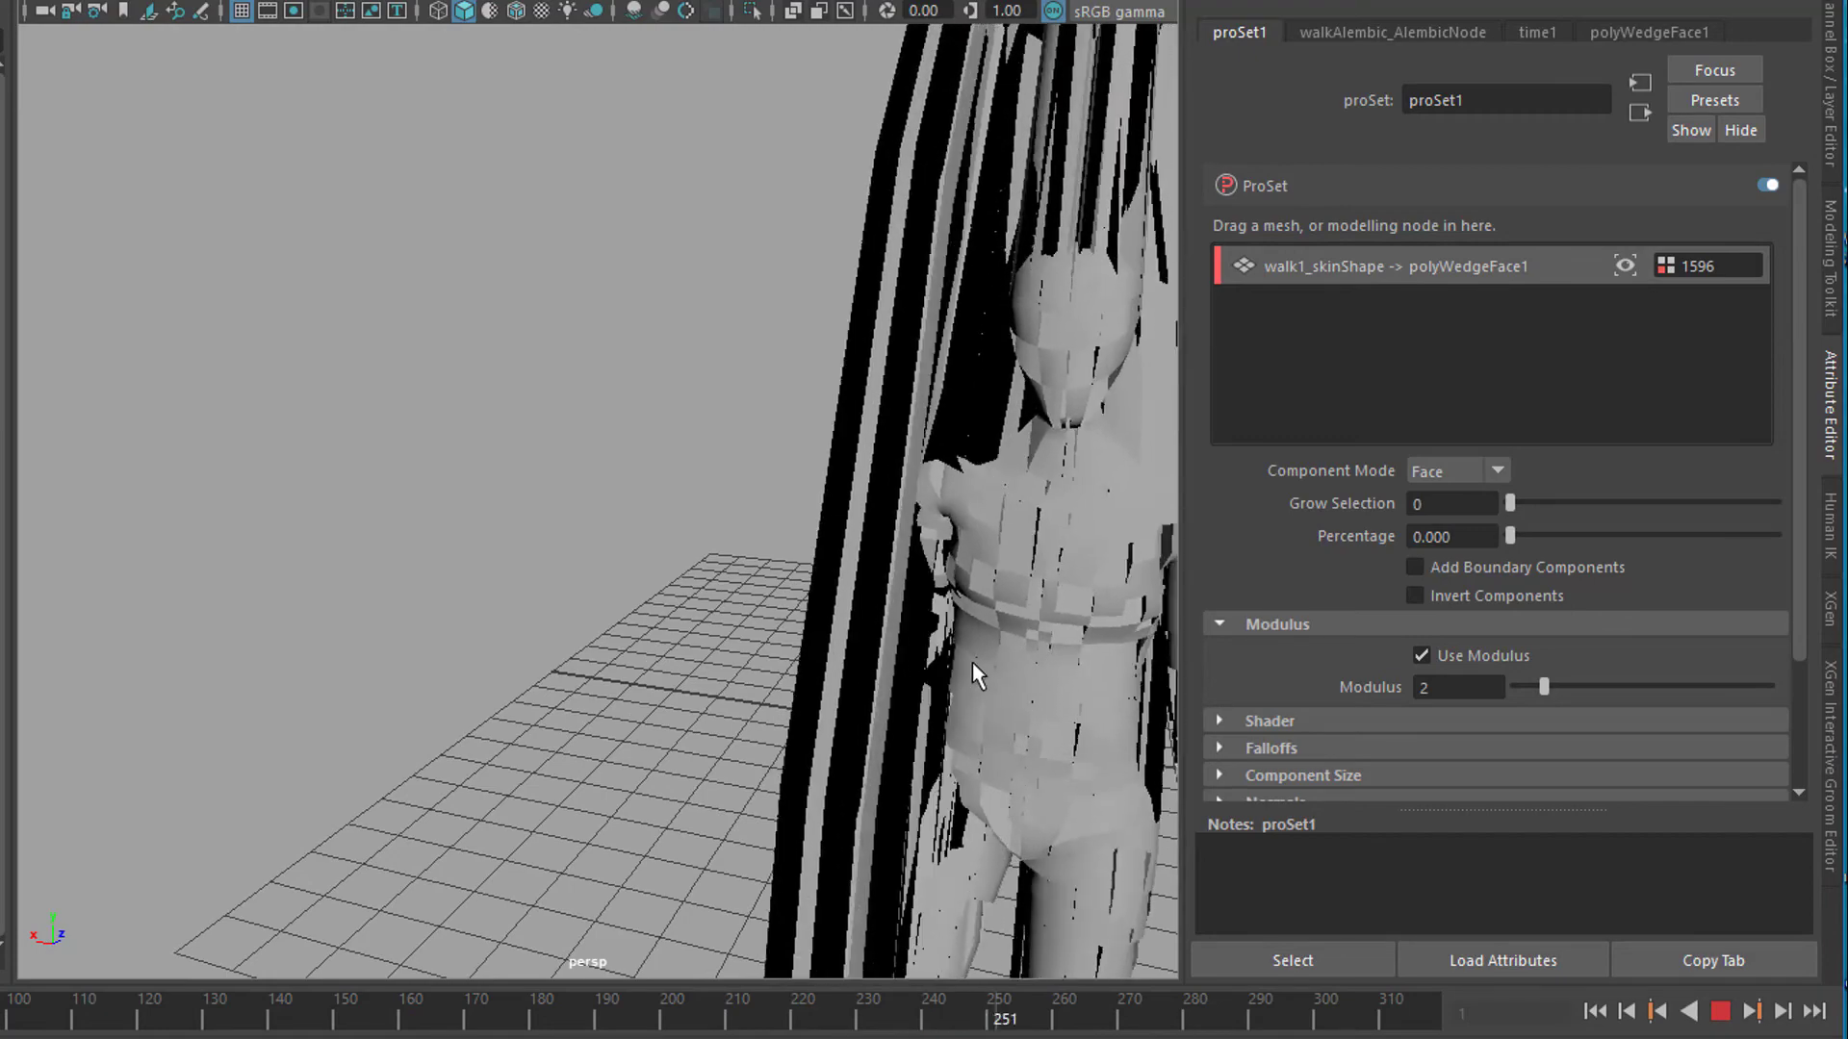
middle_click_drag(972, 662, 286, 691, "alt")
right_click_drag(286, 691, 77, 734, "alt")
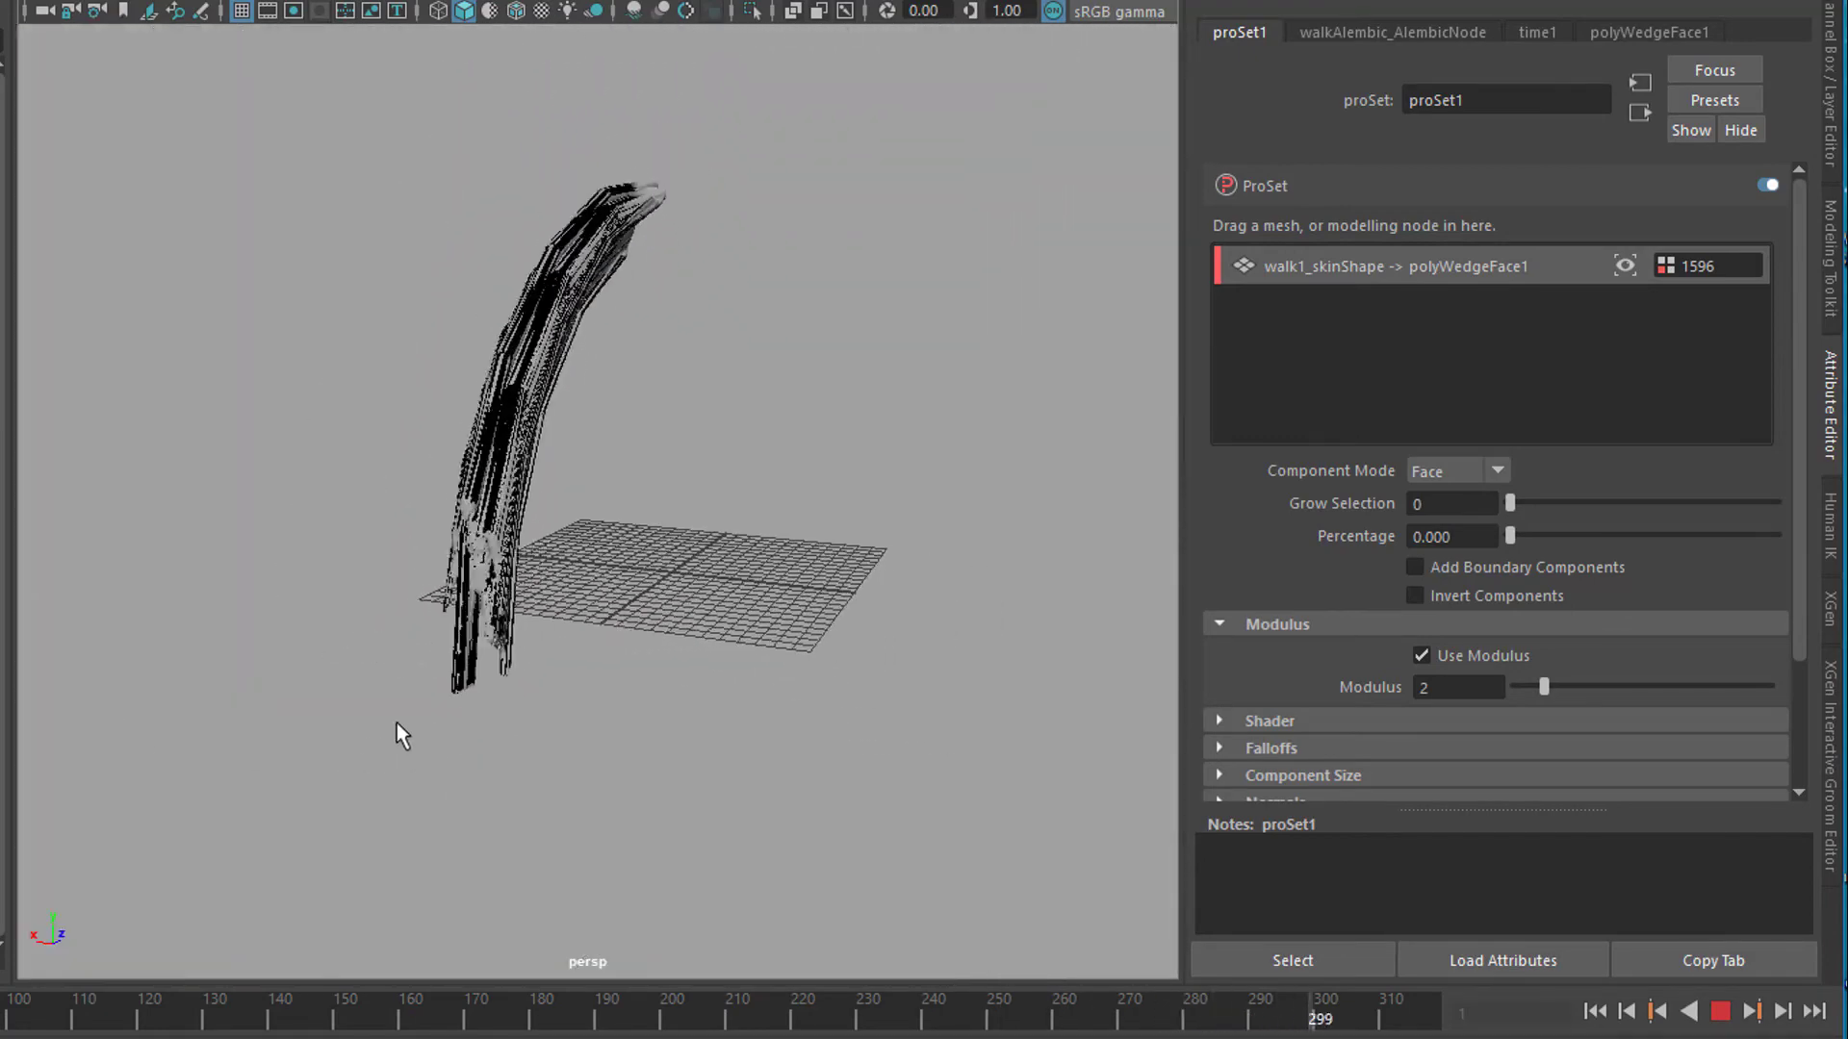
left_click_drag(397, 724, 420, 721, "alt")
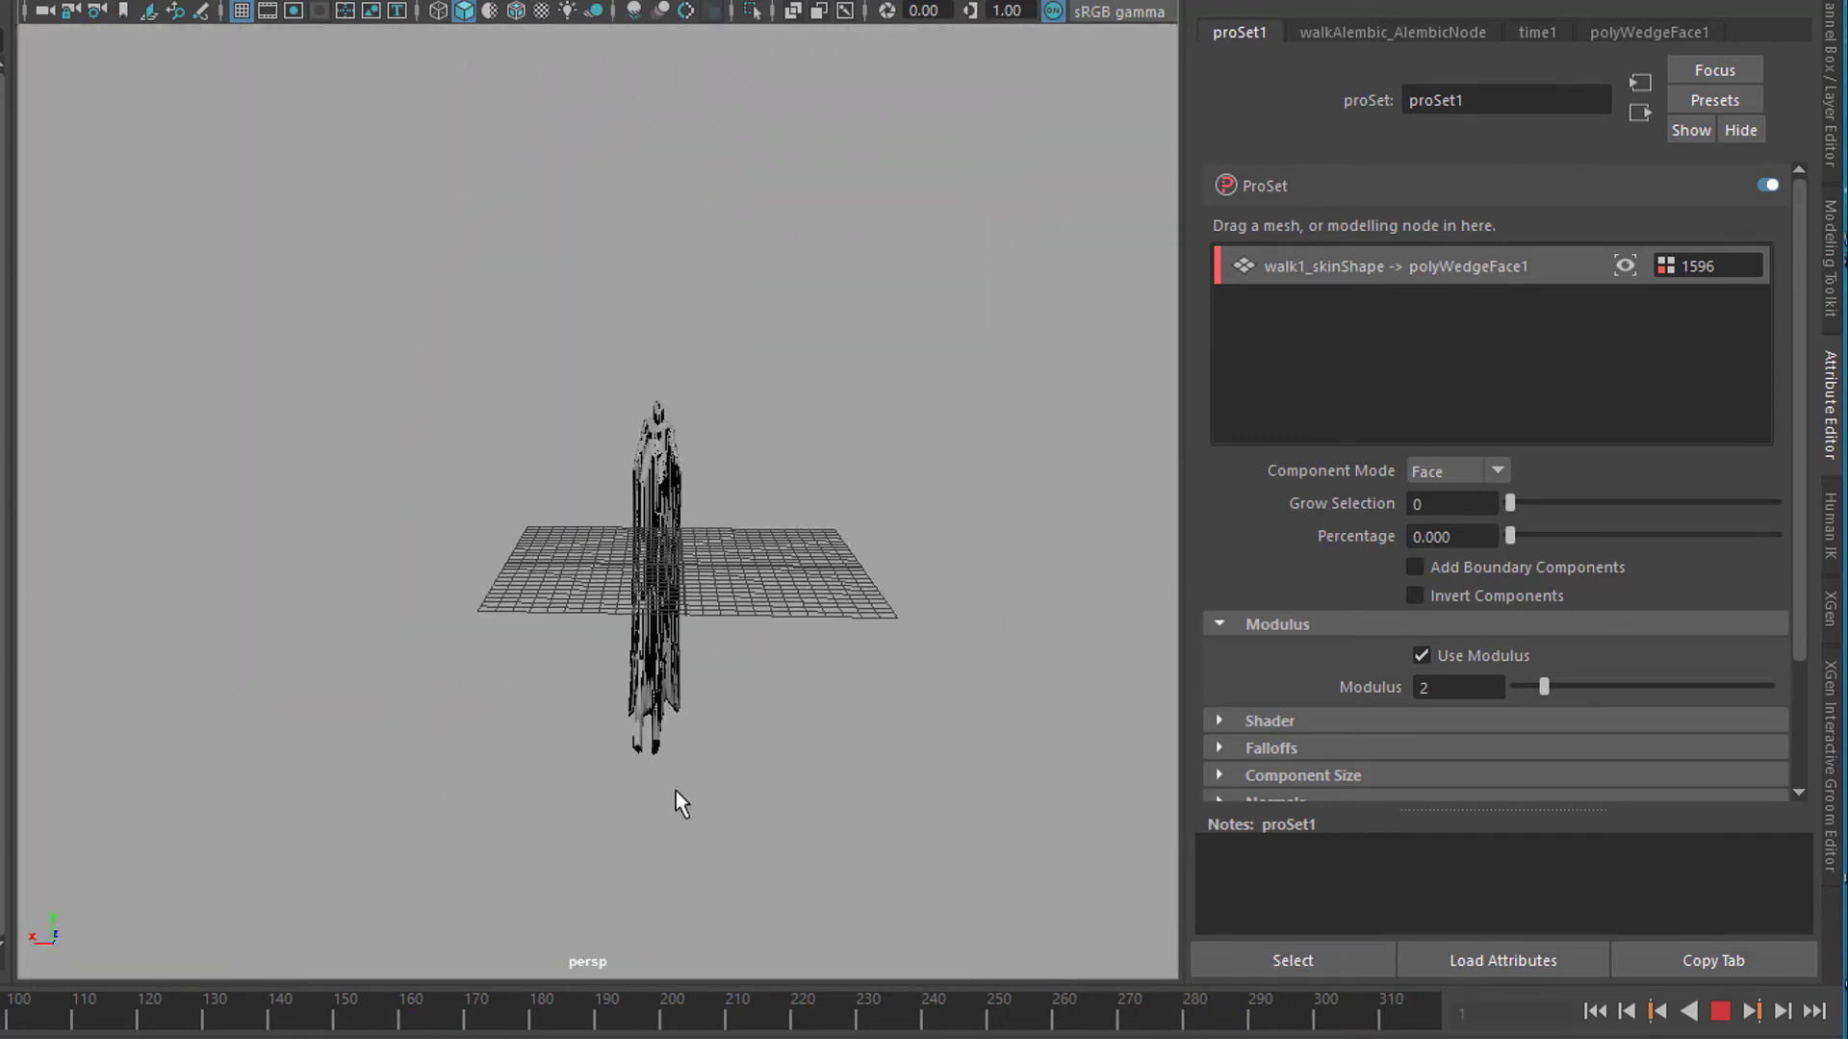
right_click_drag(693, 647, 1014, 648, "alt")
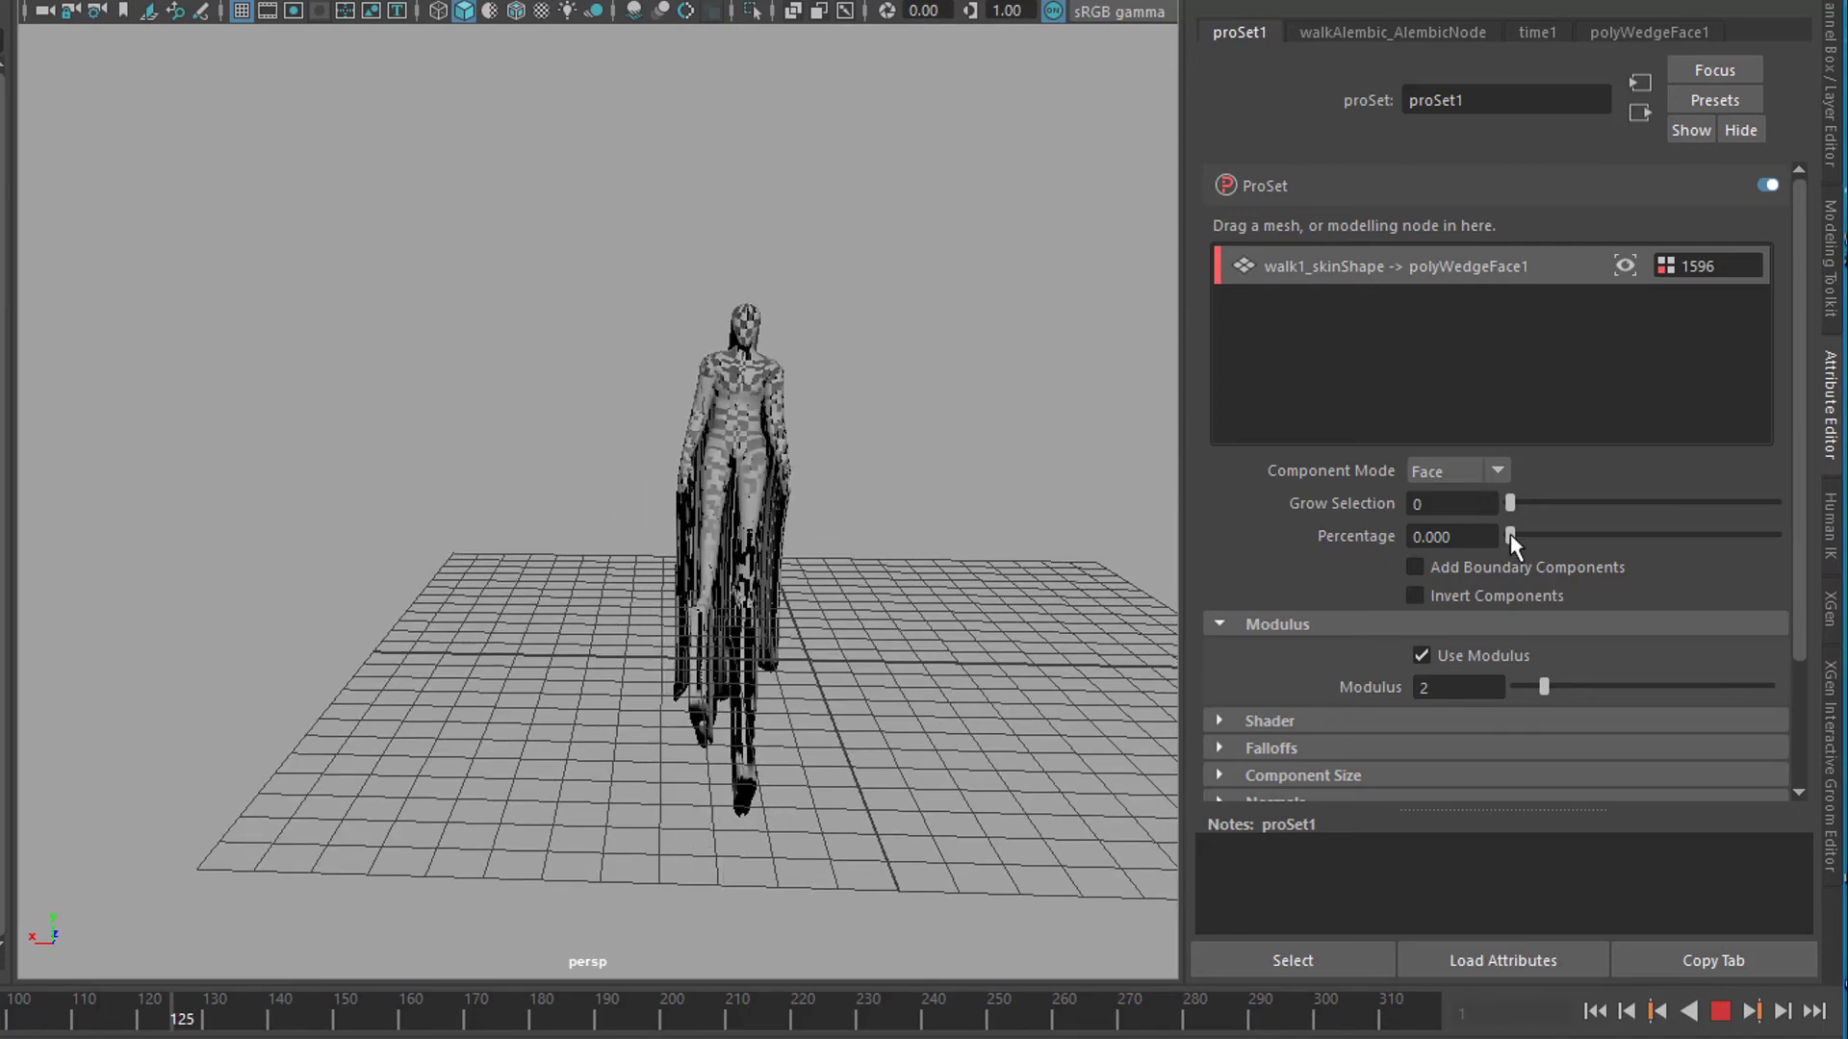
Raise the ProSet Percentage to about 43.8 and stop the playback at frame 246
left_click_drag(1512, 532, 1625, 535)
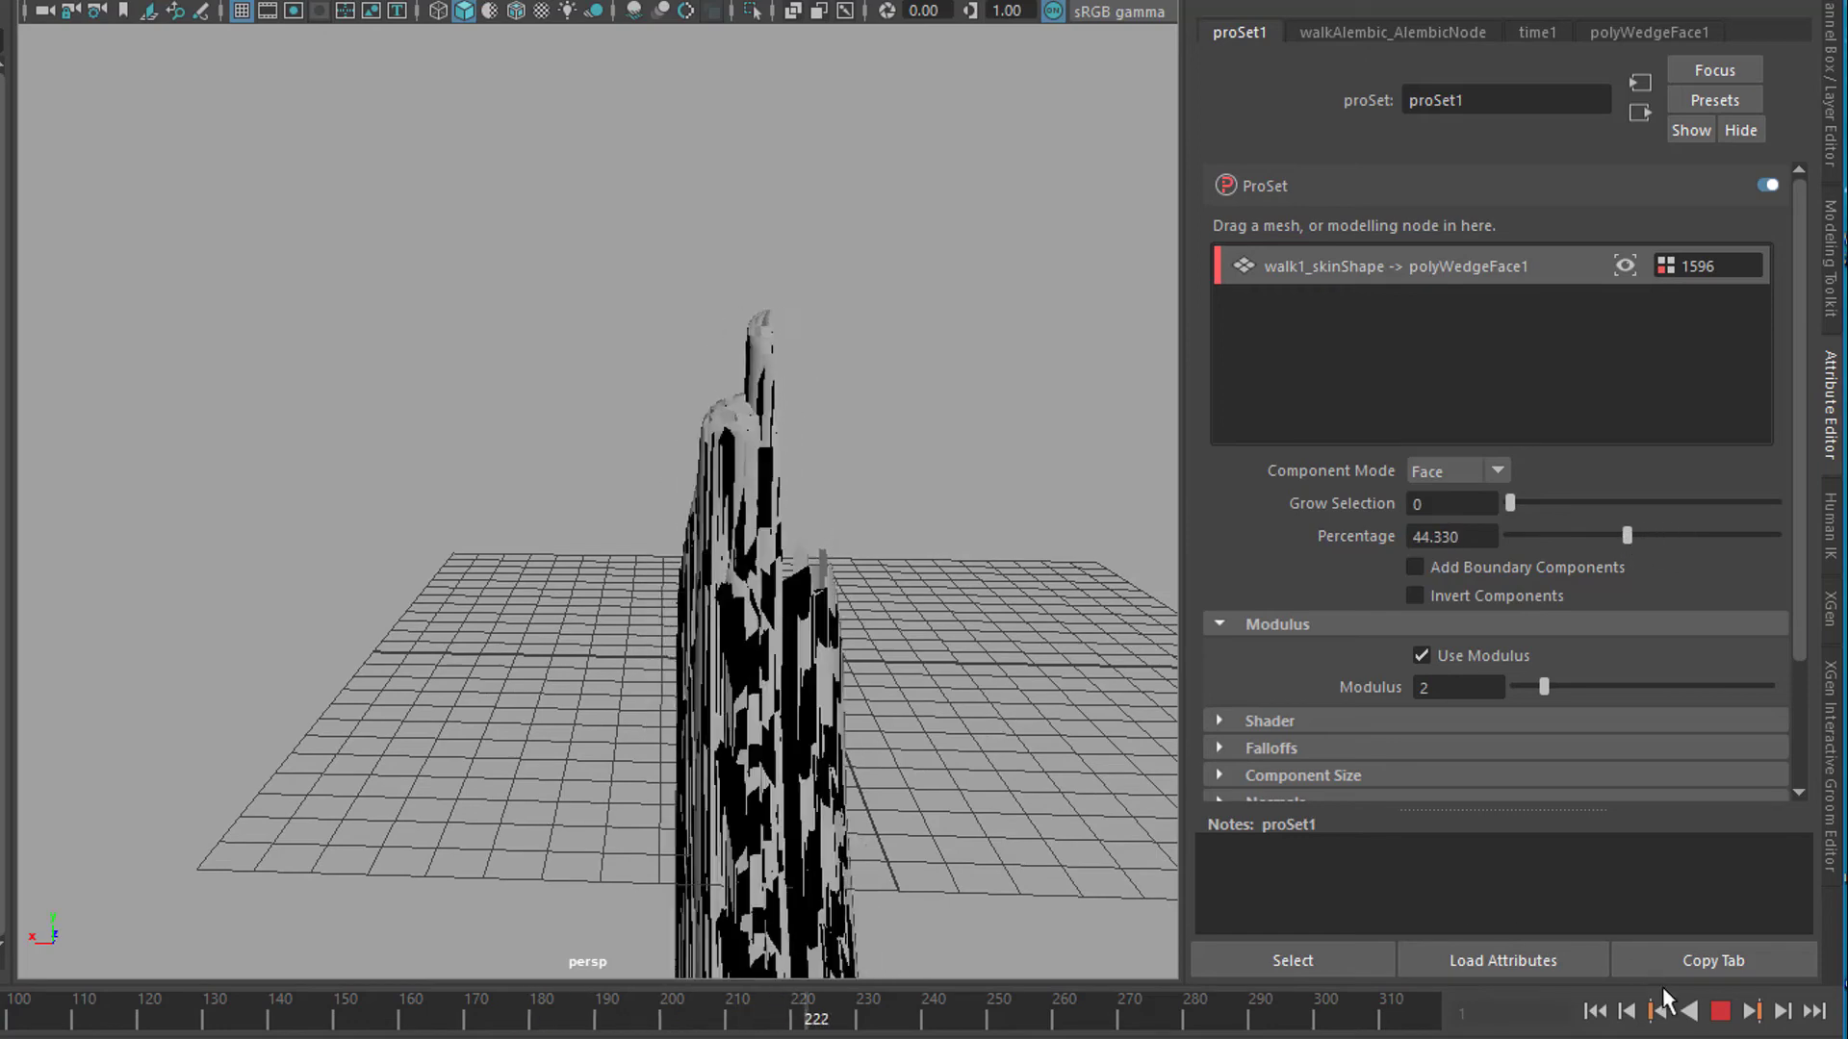
left_click(1719, 1010)
left_click_drag(819, 727, 763, 664, "alt")
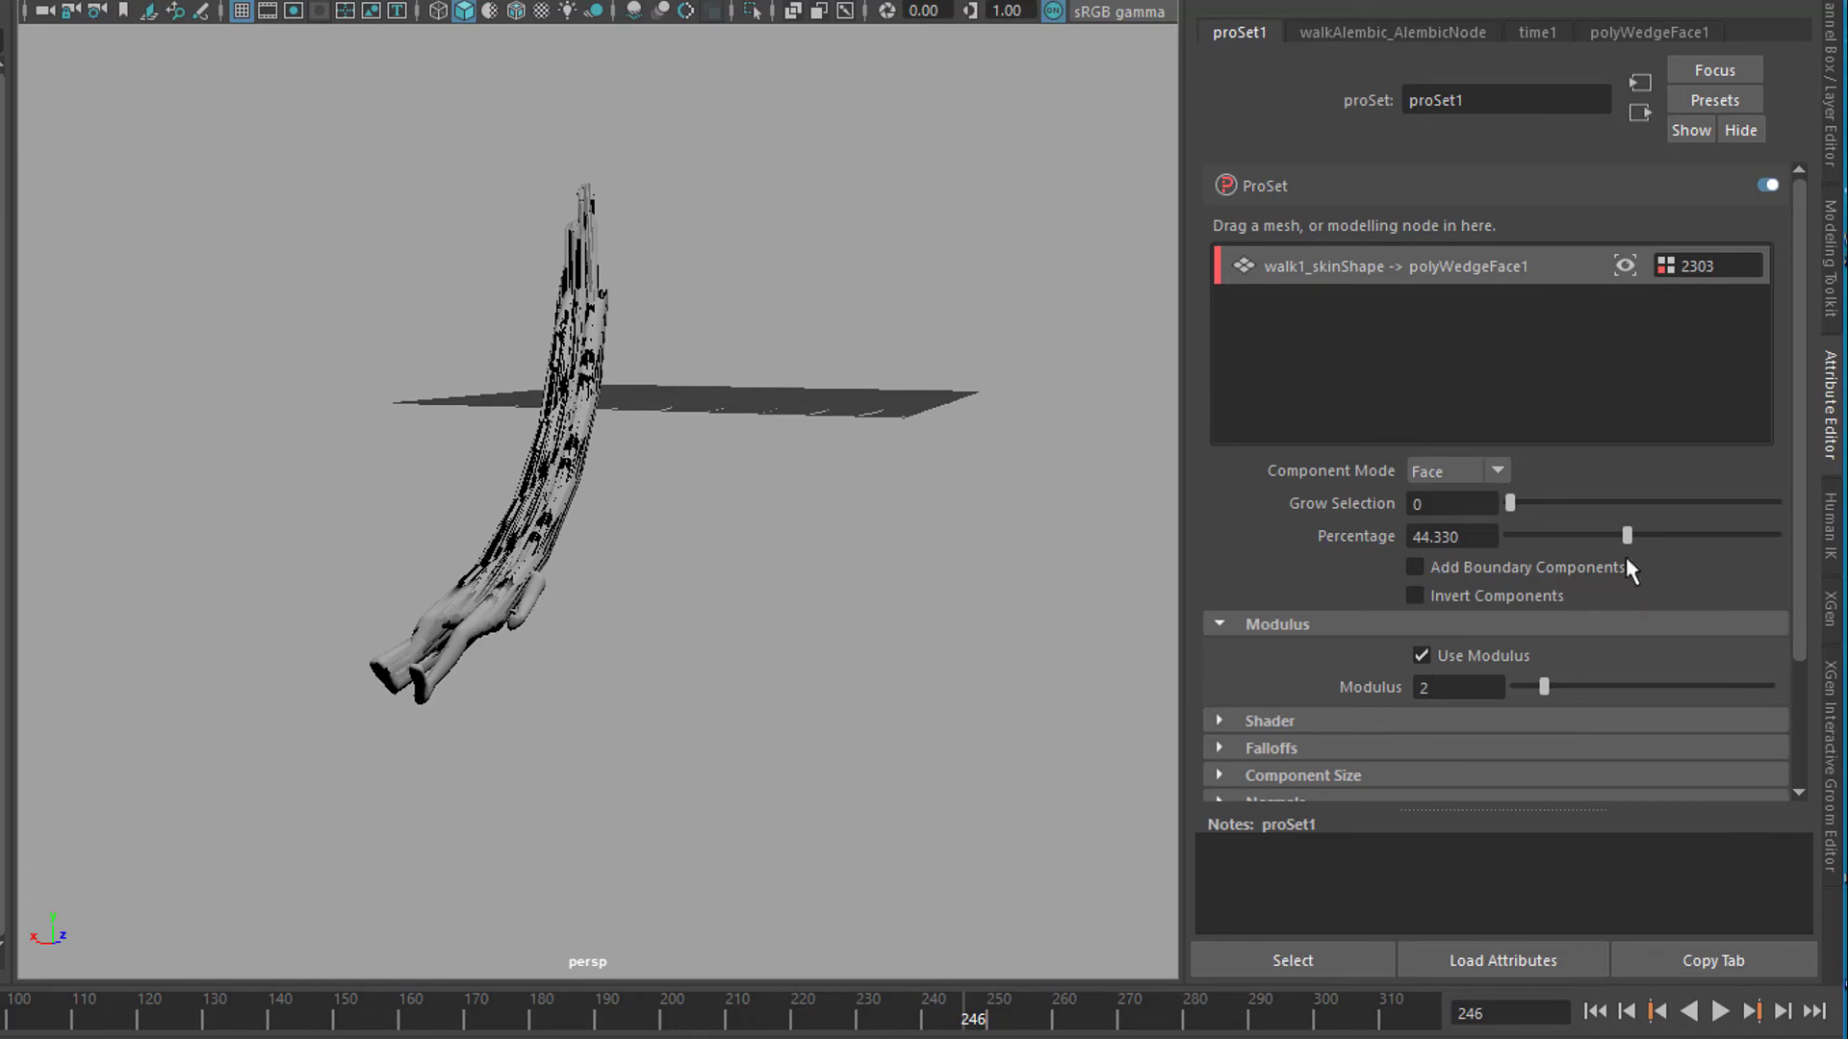
mouse_move(1622, 535)
left_mouse_down()
mouse_move(1600, 536)
mouse_move(1624, 545)
left_mouse_up()
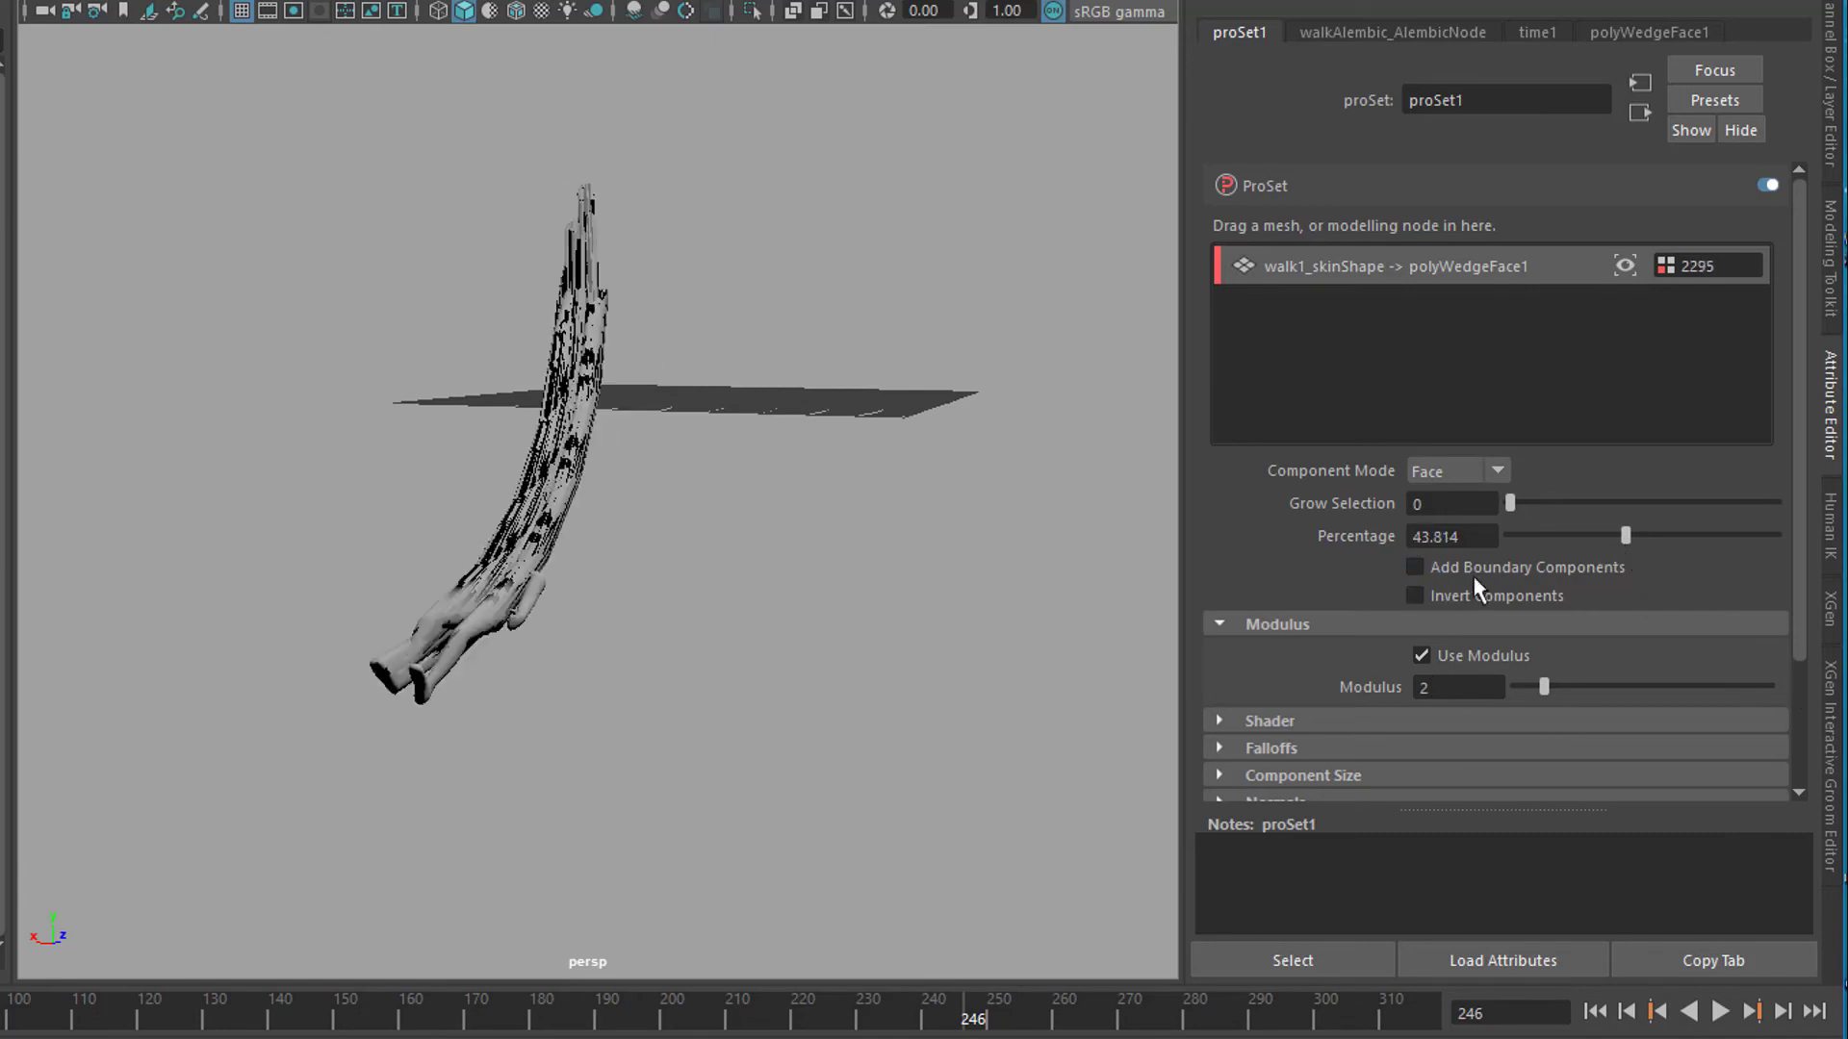